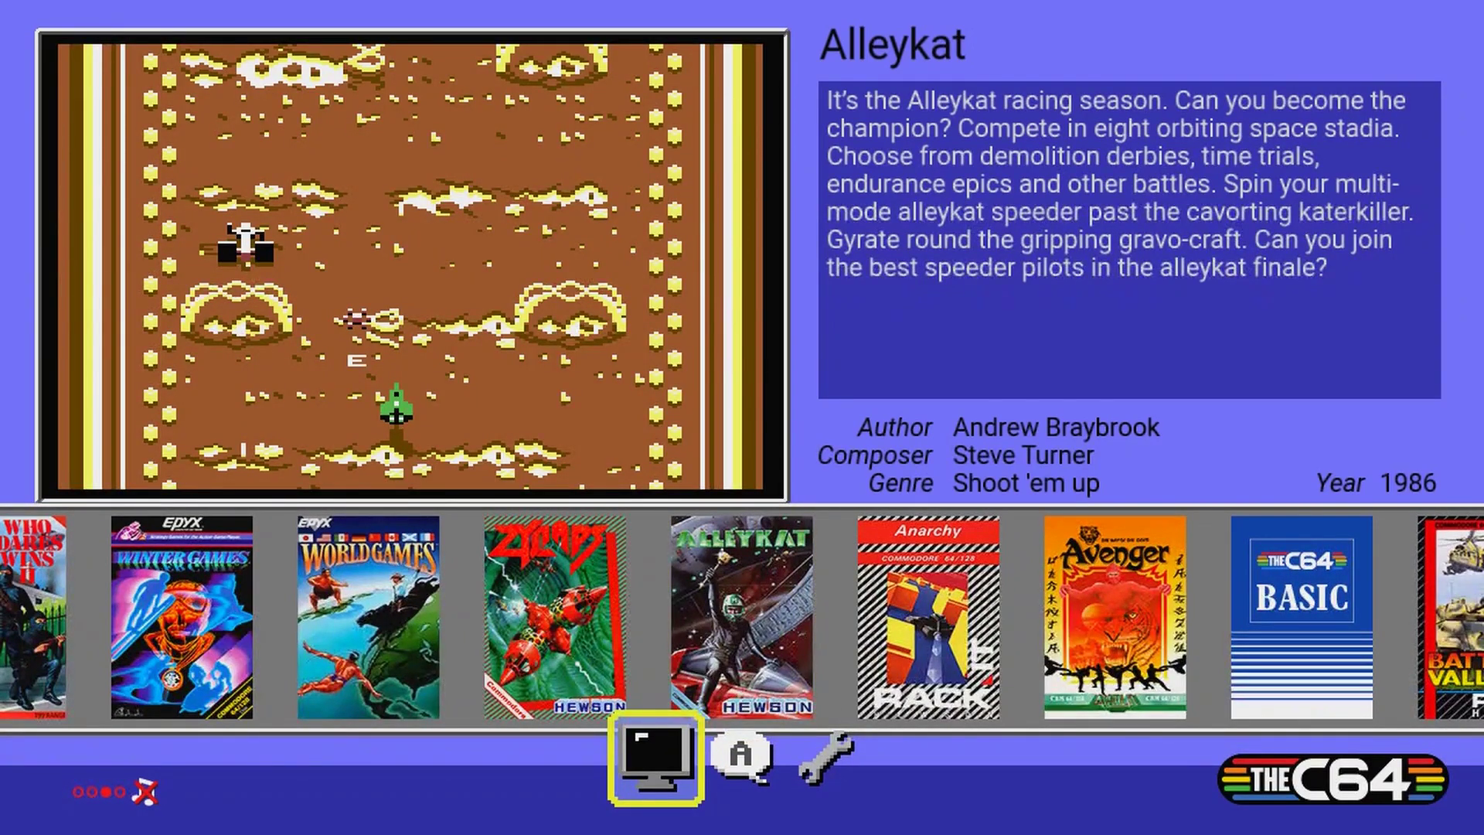
# Open the system information in THEC64 Mini's system settings to check the installed firmware build
pyautogui.press('Right')
pyautogui.press('Right')
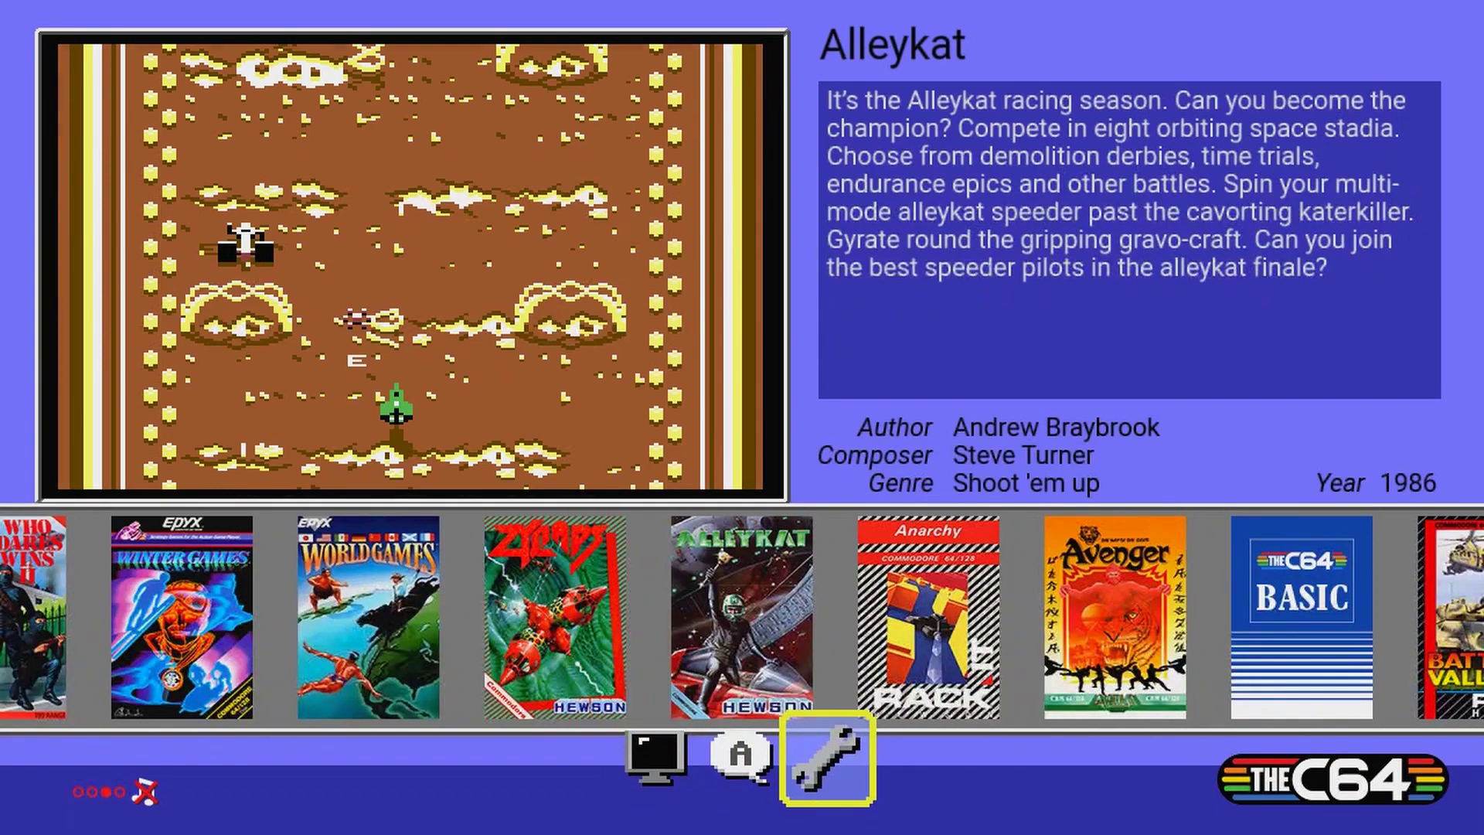
pyautogui.press('Return')
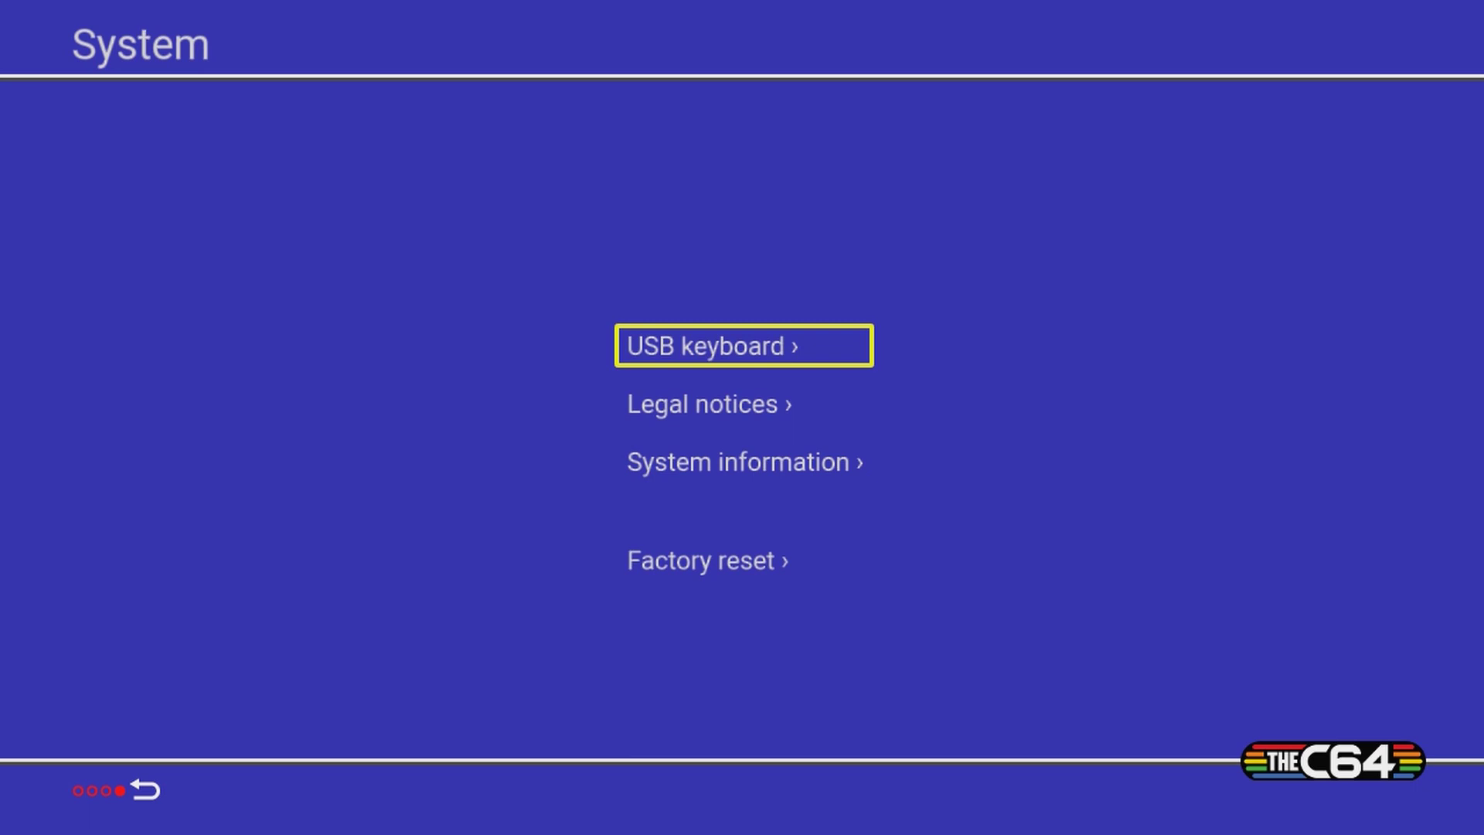
pyautogui.press('Down')
pyautogui.press('Down')
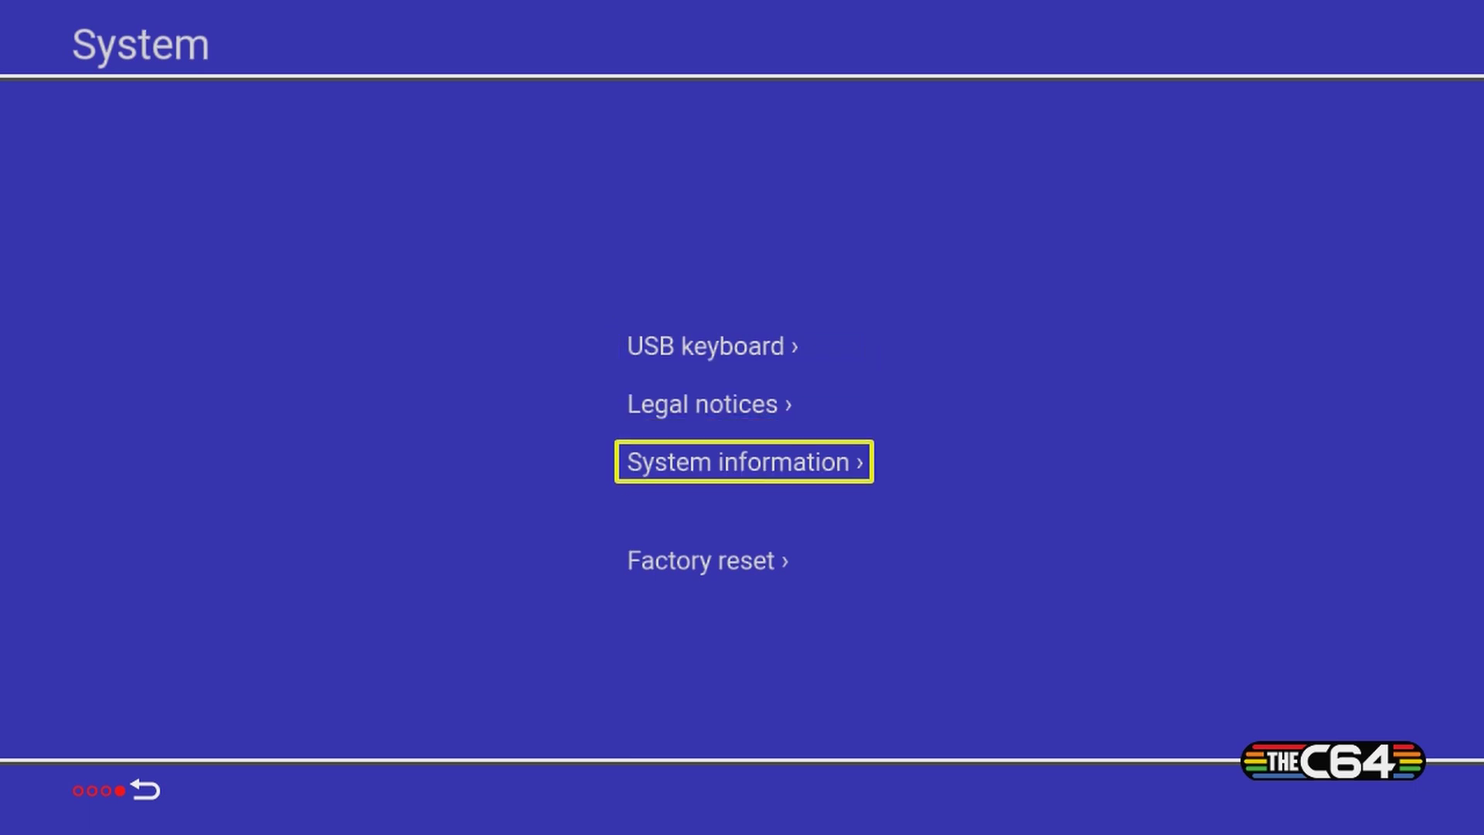
pyautogui.press('Return')
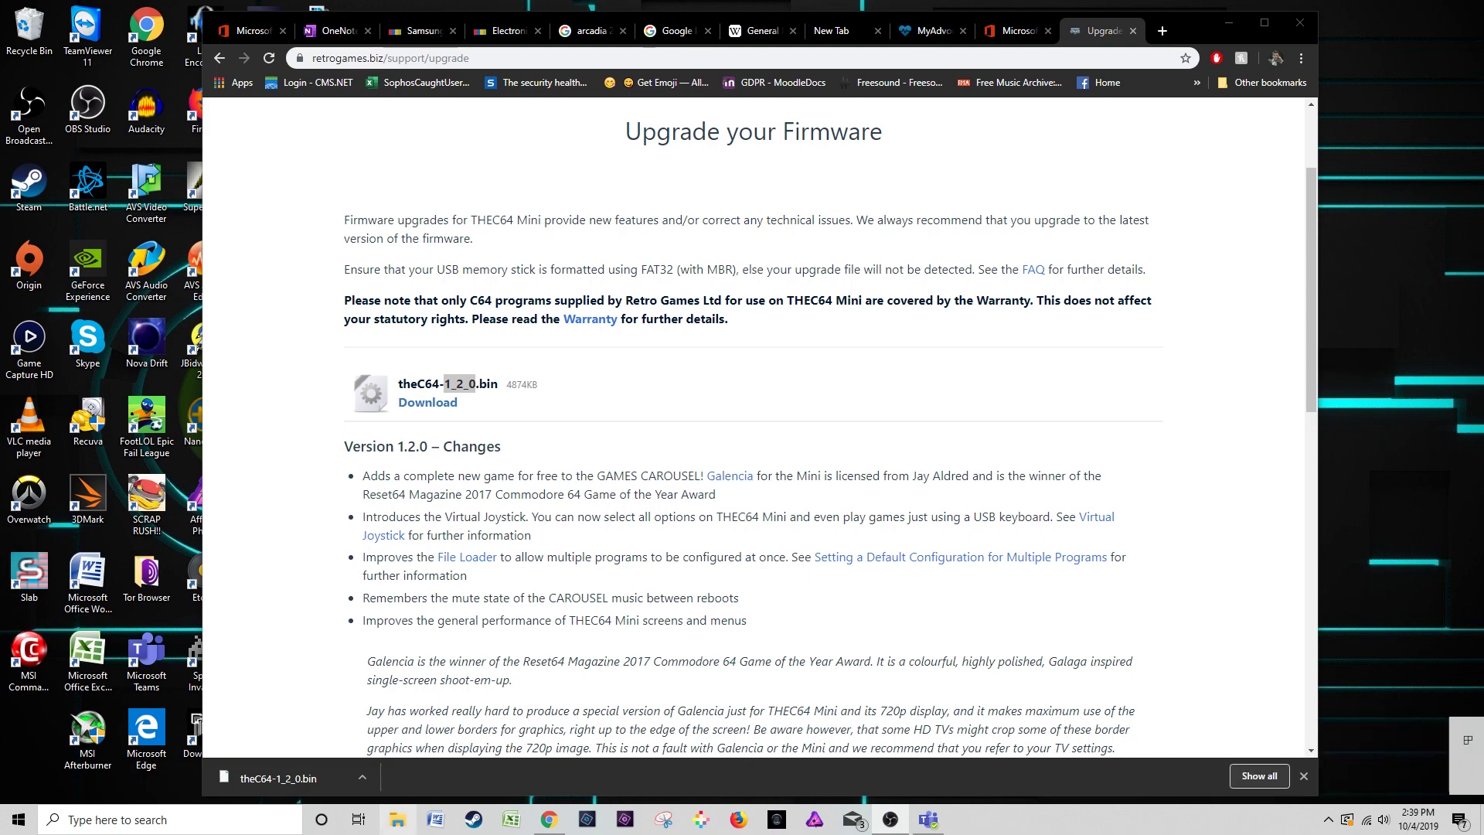
# Switch to File Explorer on the PC and quick-format the C64 (E:) USB drive with the FAT32 file system
pyautogui.click(398, 819)
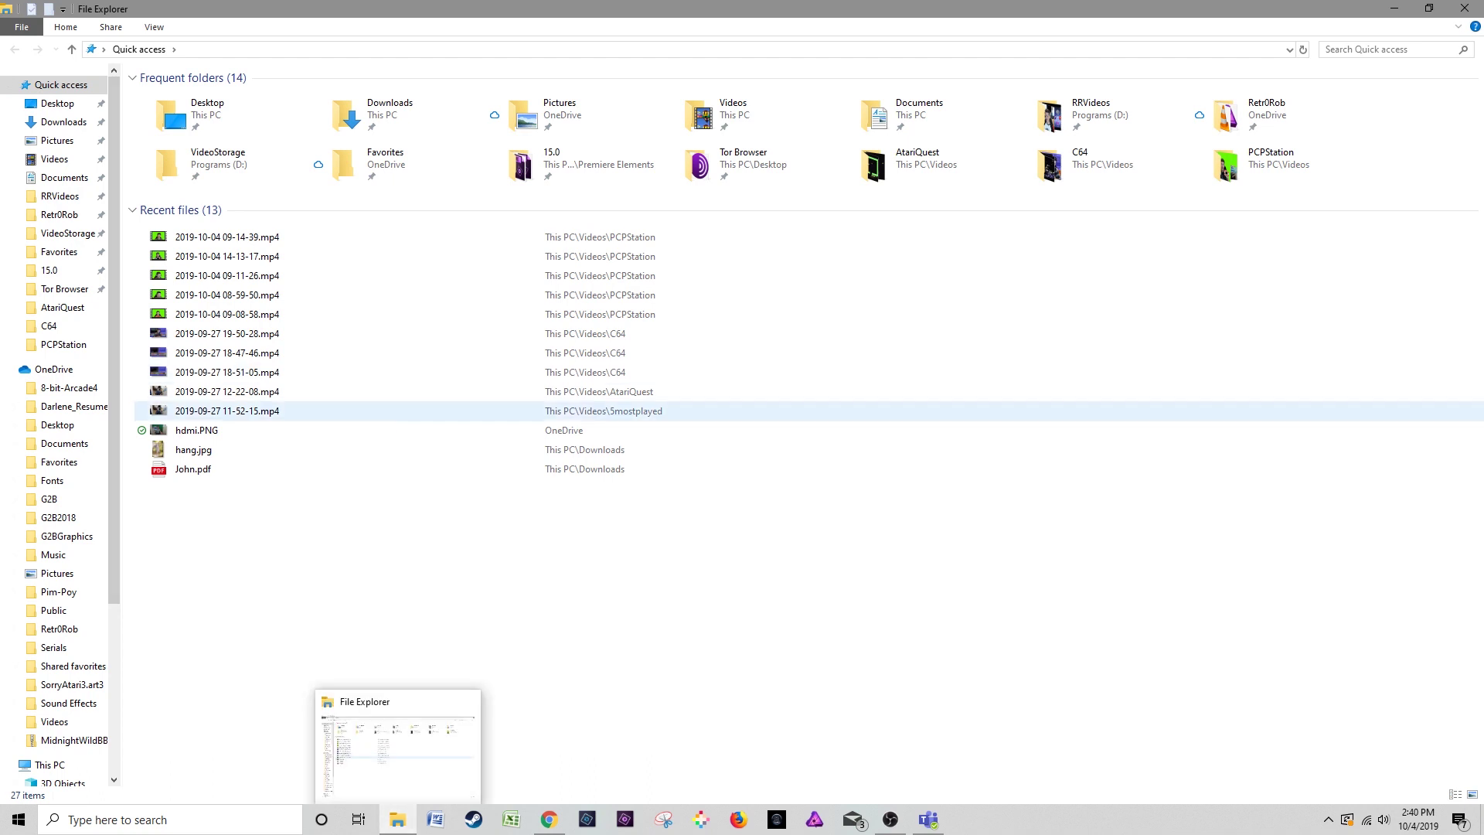
pyautogui.scroll(-4, 54, 714)
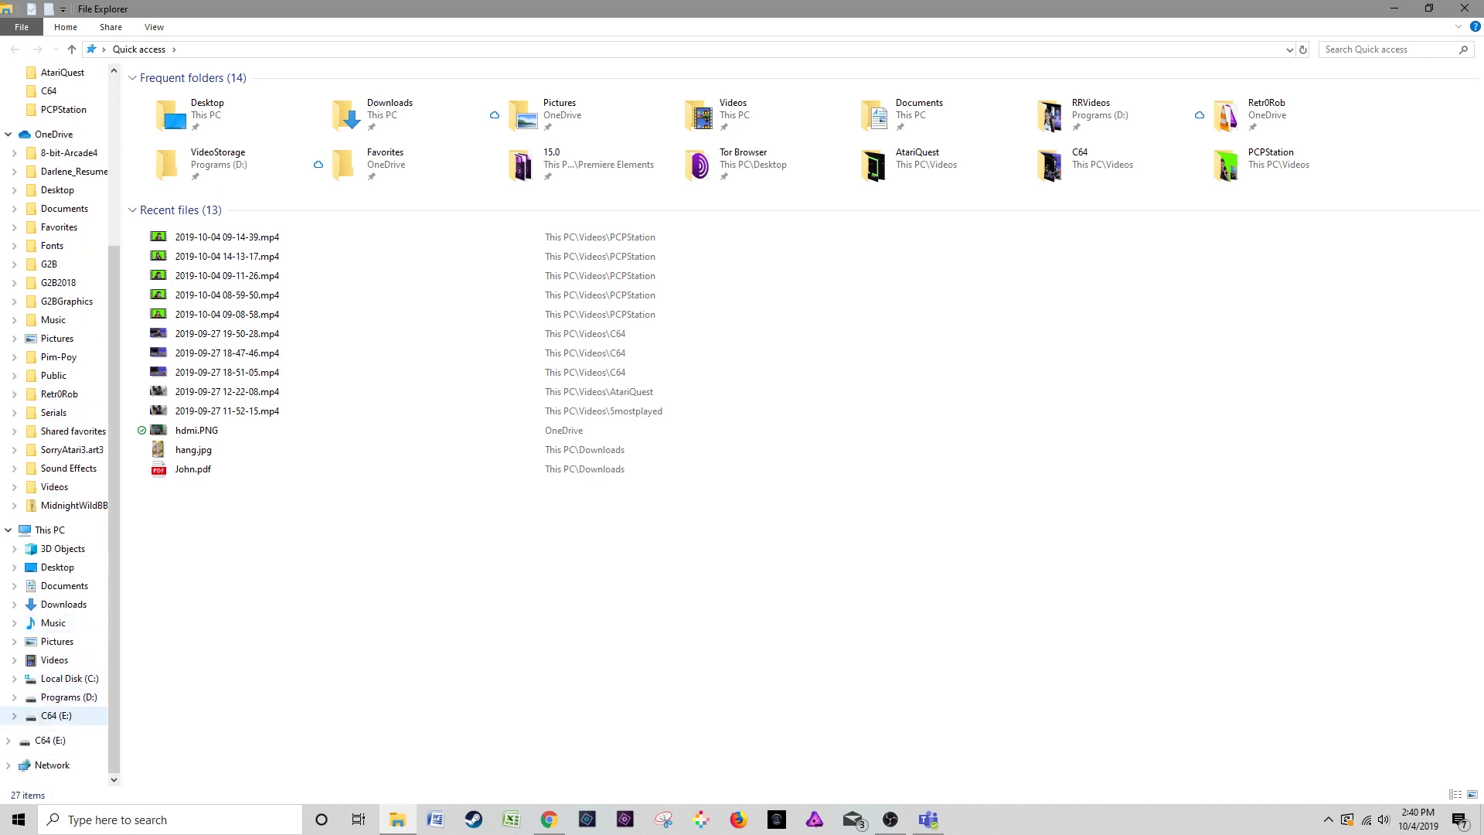
pyautogui.click(54, 715)
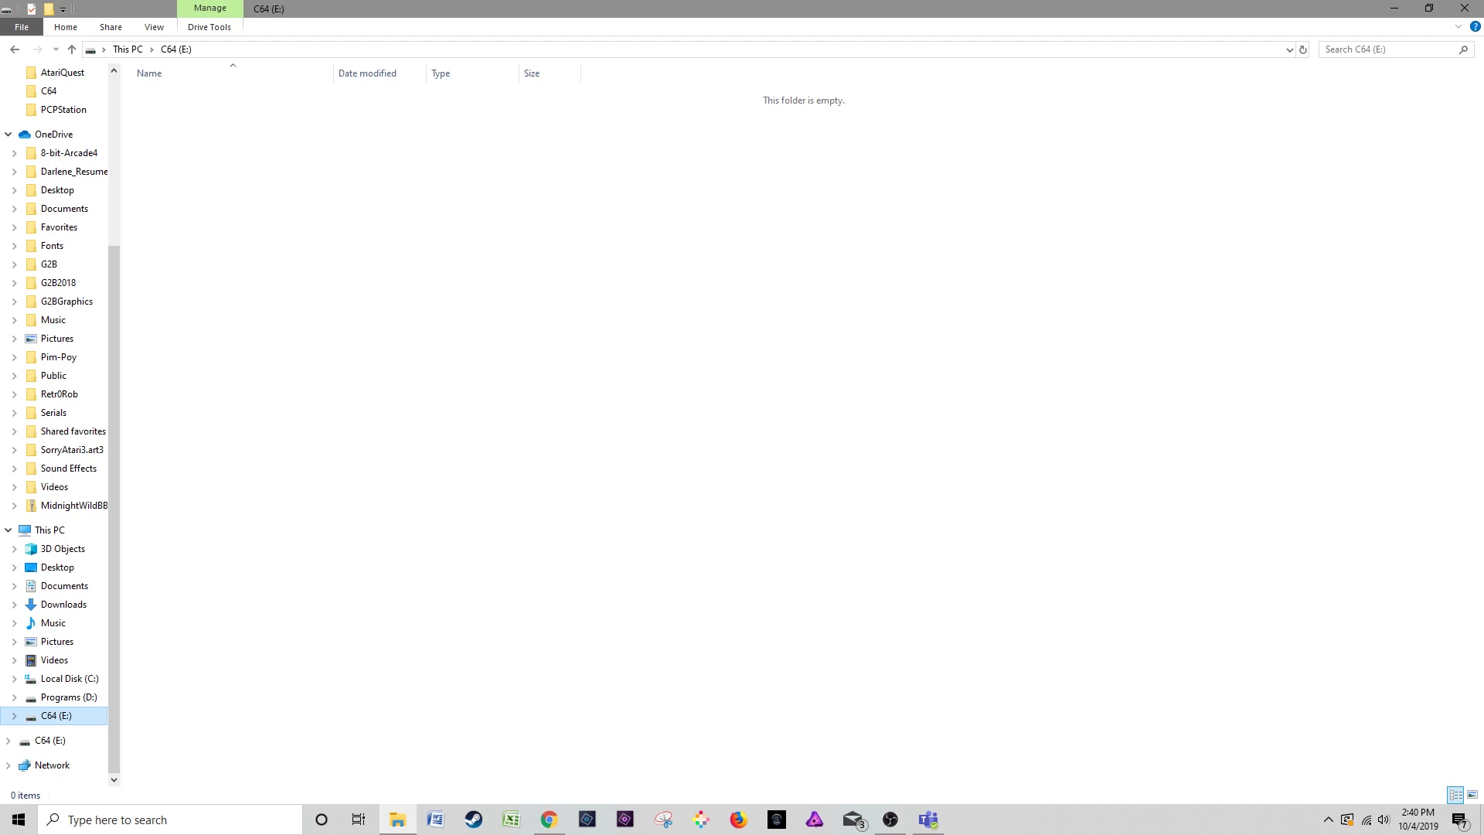
pyautogui.rightClick(66, 715)
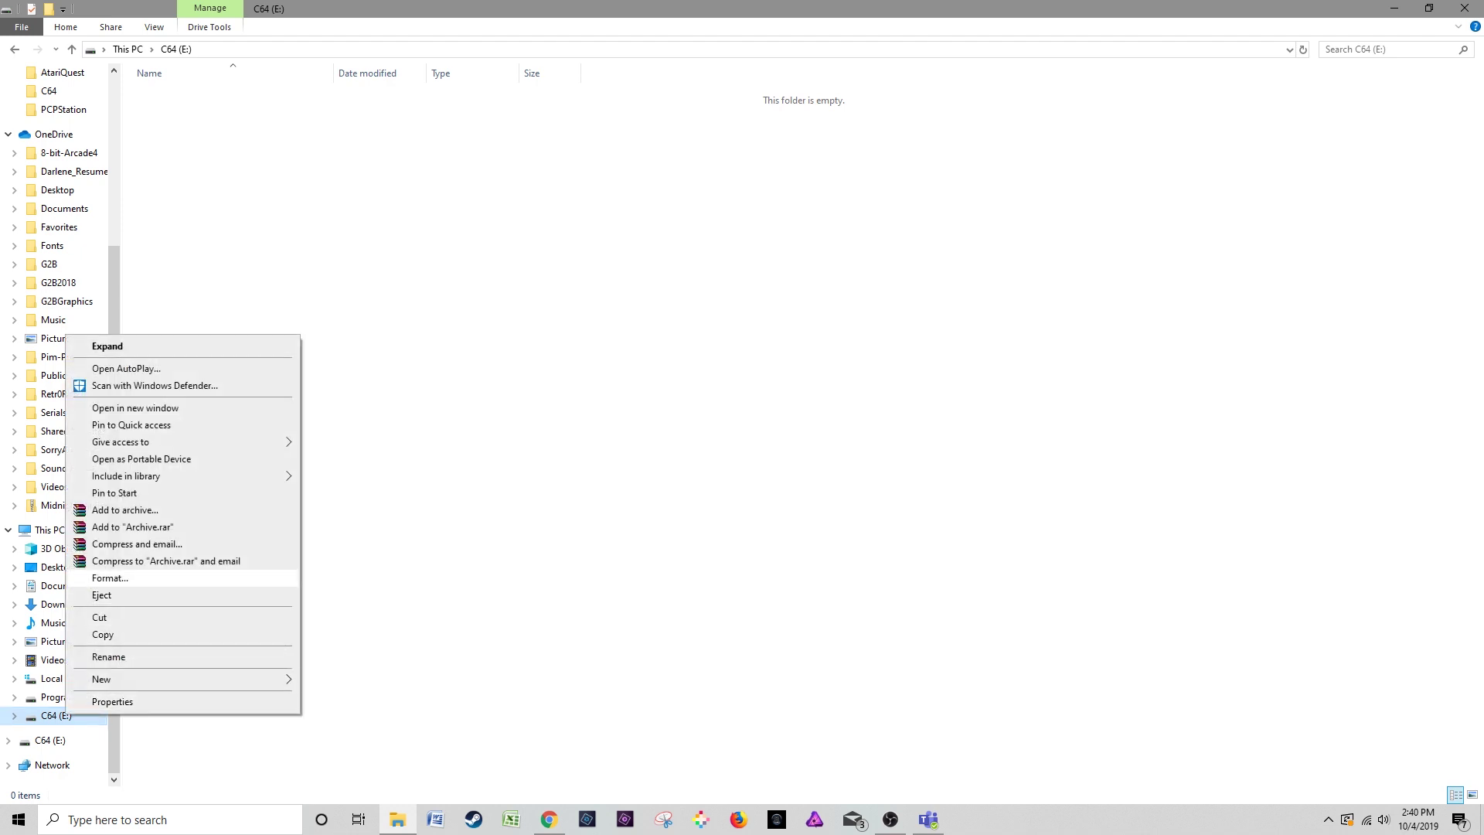
pyautogui.click(109, 578)
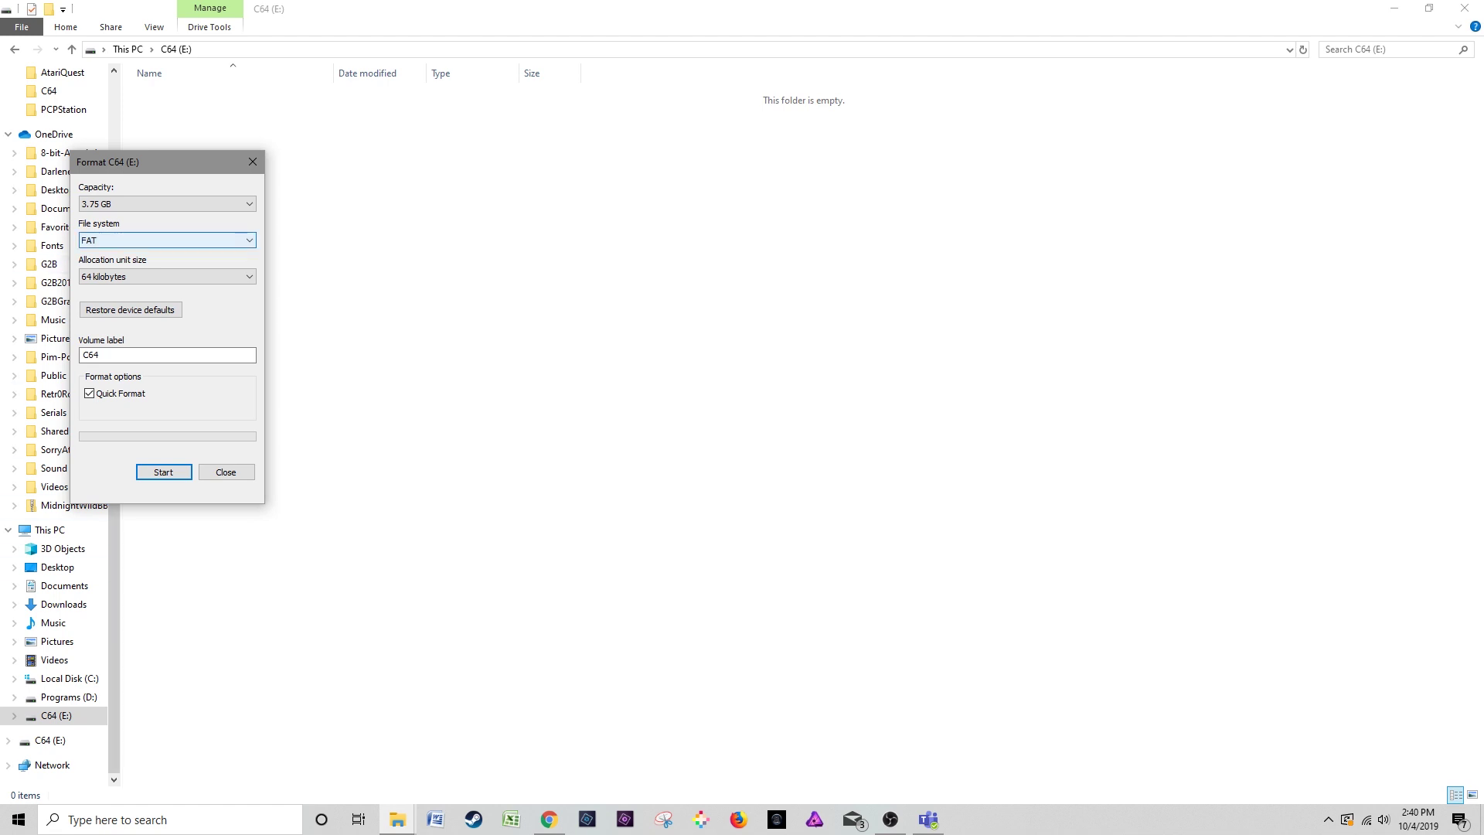
pyautogui.click(167, 239)
pyautogui.click(110, 273)
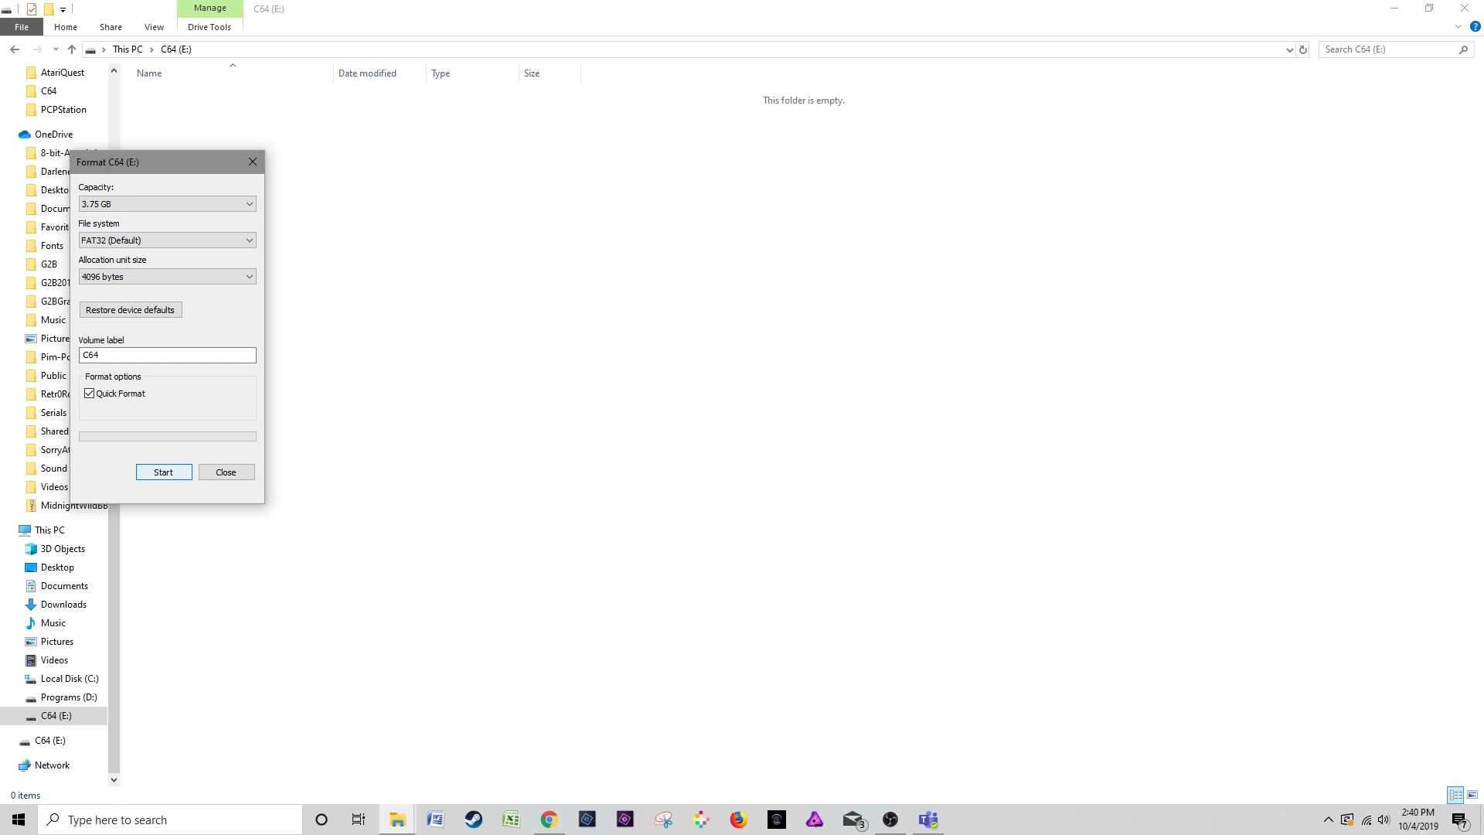
pyautogui.press('Return')
pyautogui.press('Return')
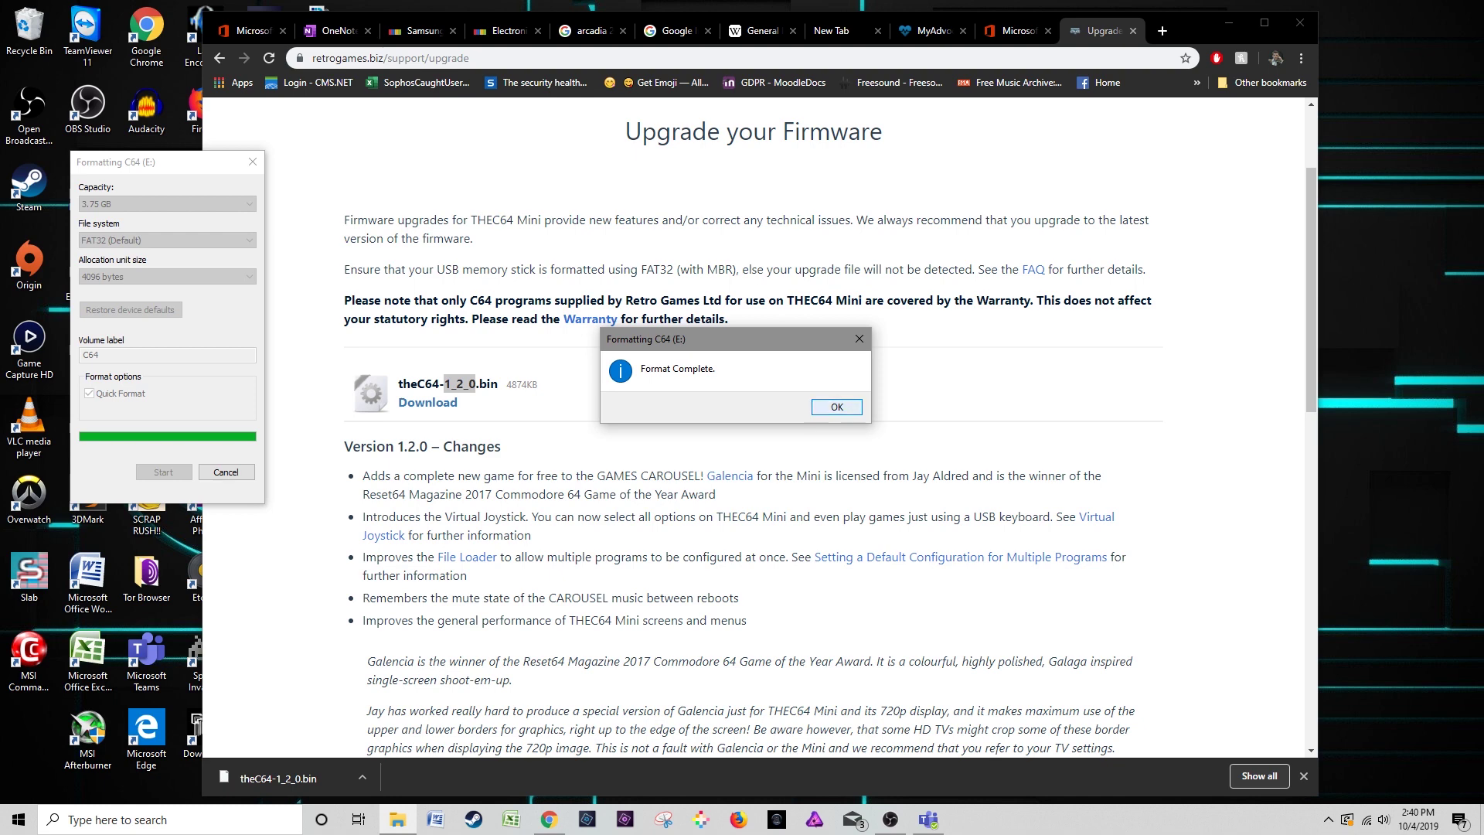
pyautogui.press('Return')
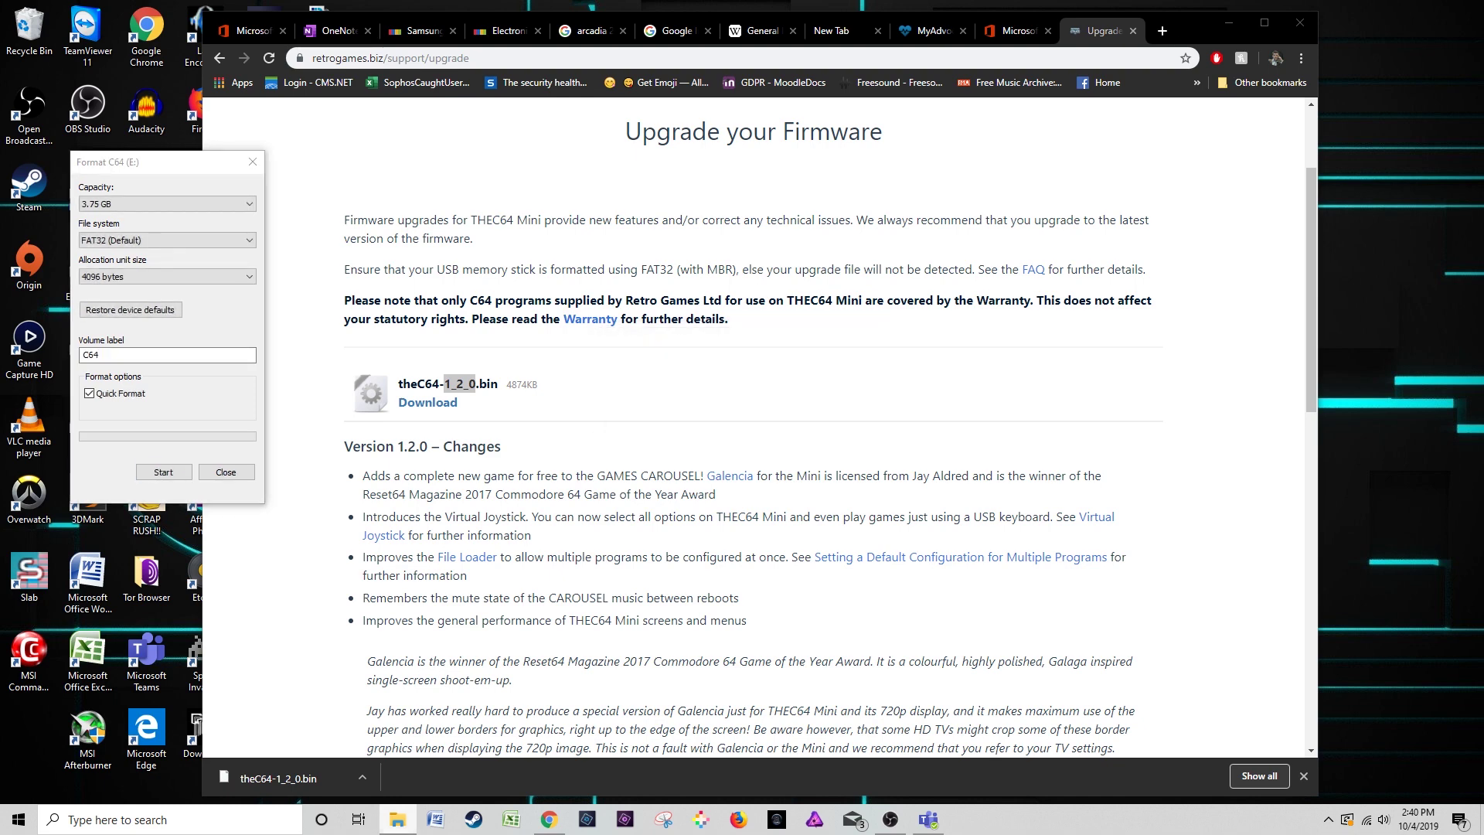
pyautogui.click(225, 472)
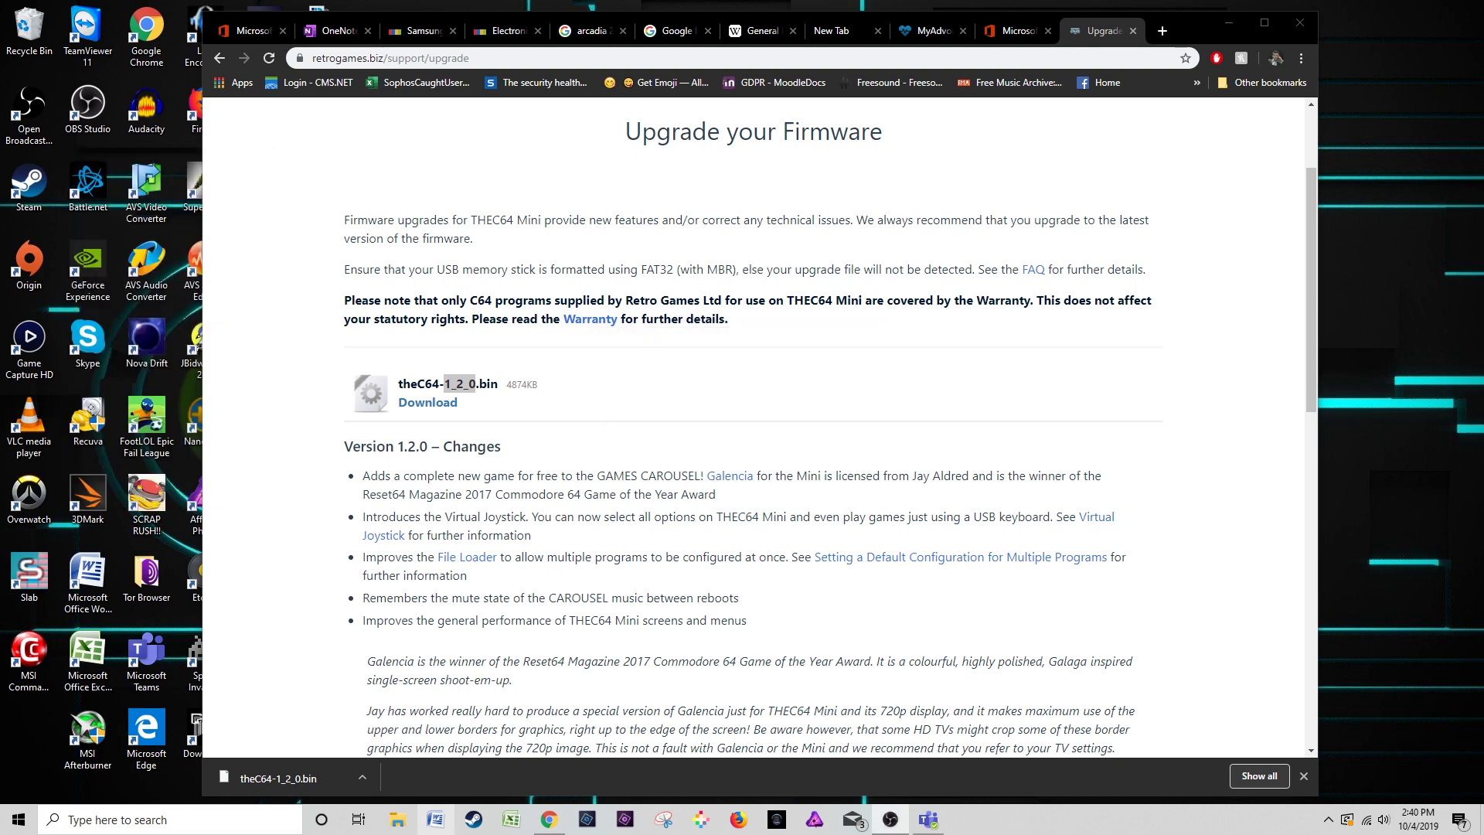
# Copy the firmware file theC64-1_2_0.bin from the Downloads folder to the root of the C64 (E:) drive
pyautogui.click(397, 819)
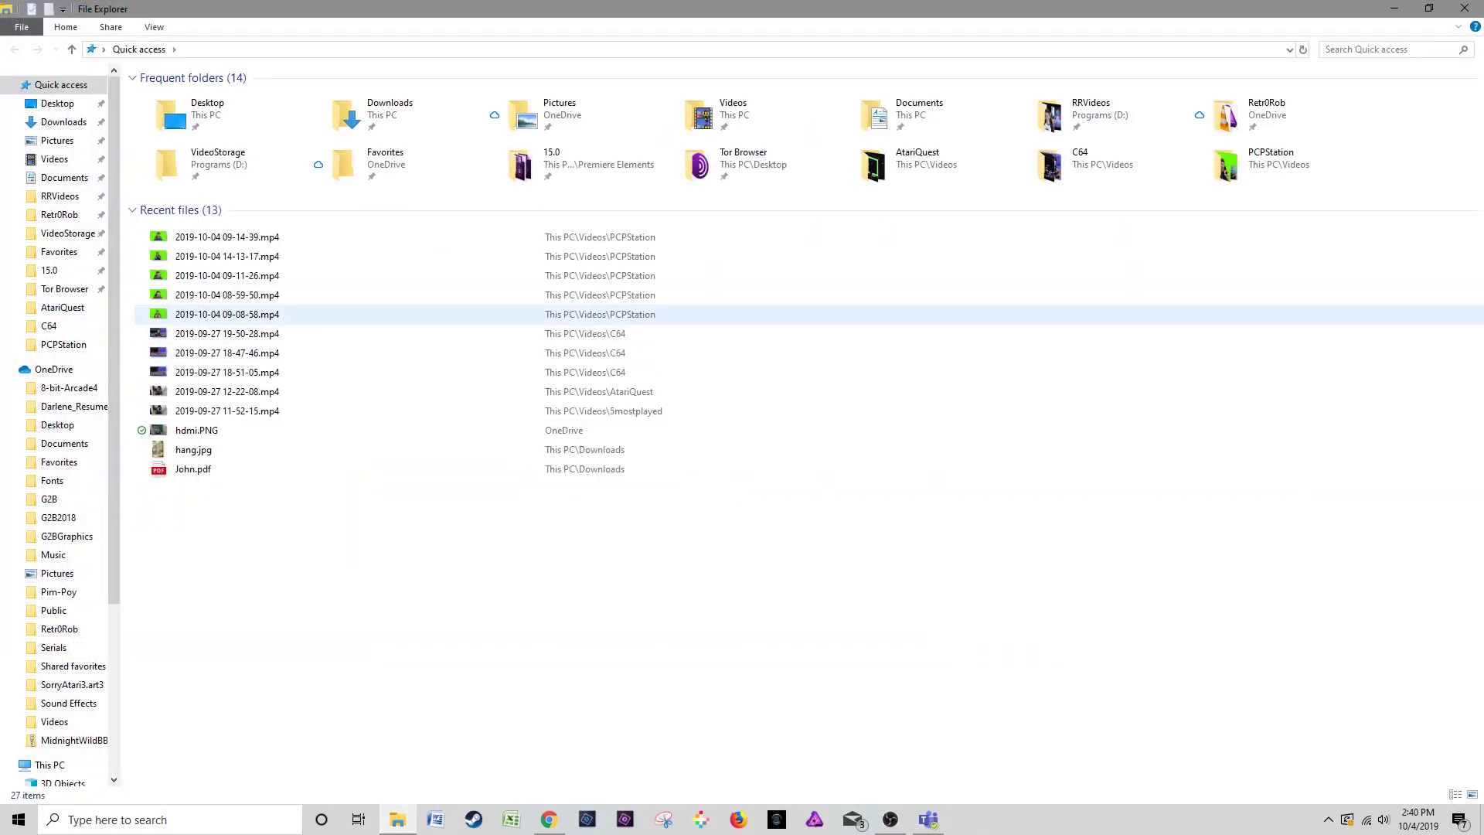
pyautogui.click(64, 121)
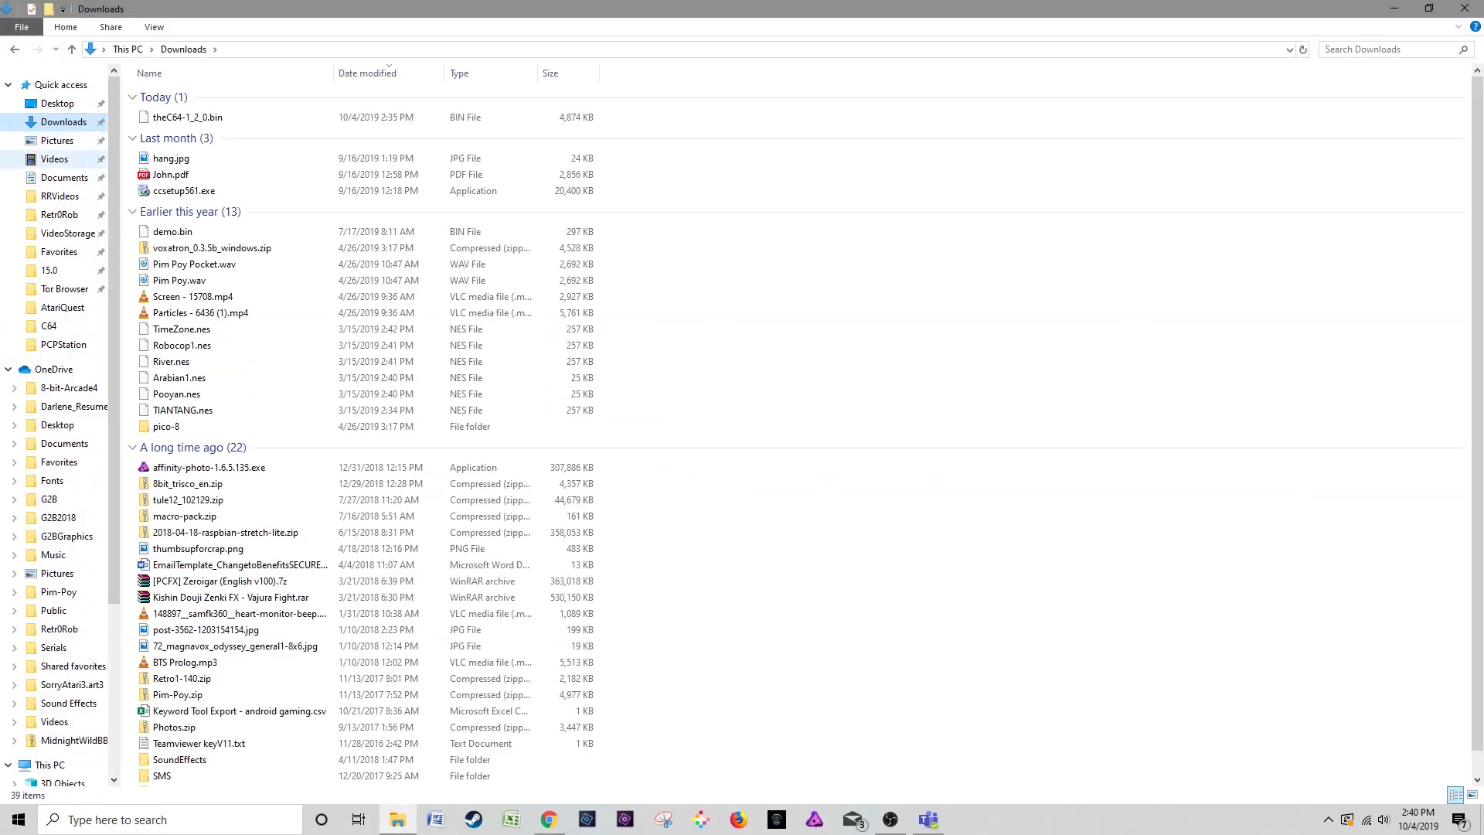
pyautogui.rightClick(229, 119)
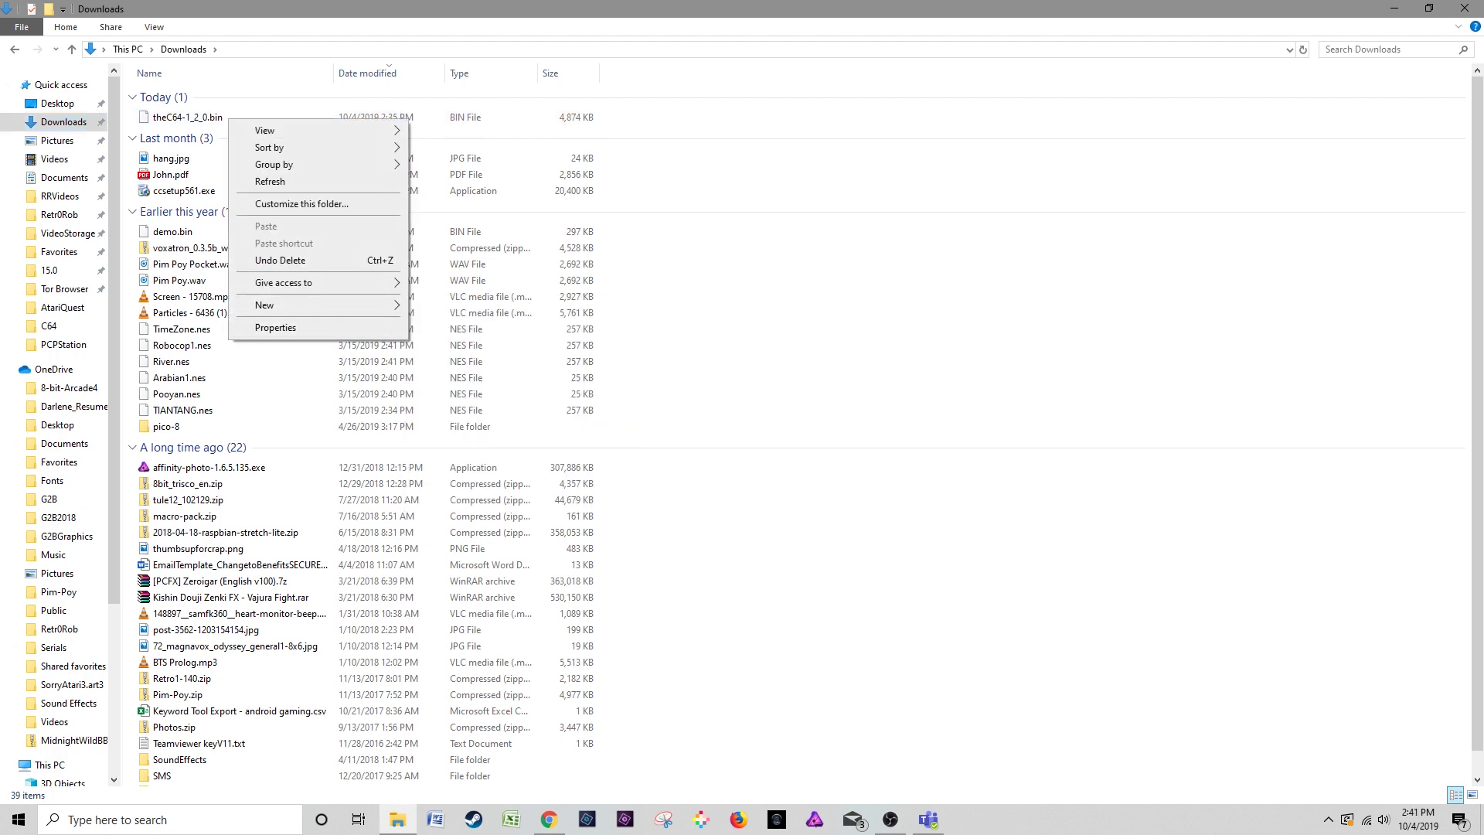
pyautogui.rightClick(191, 117)
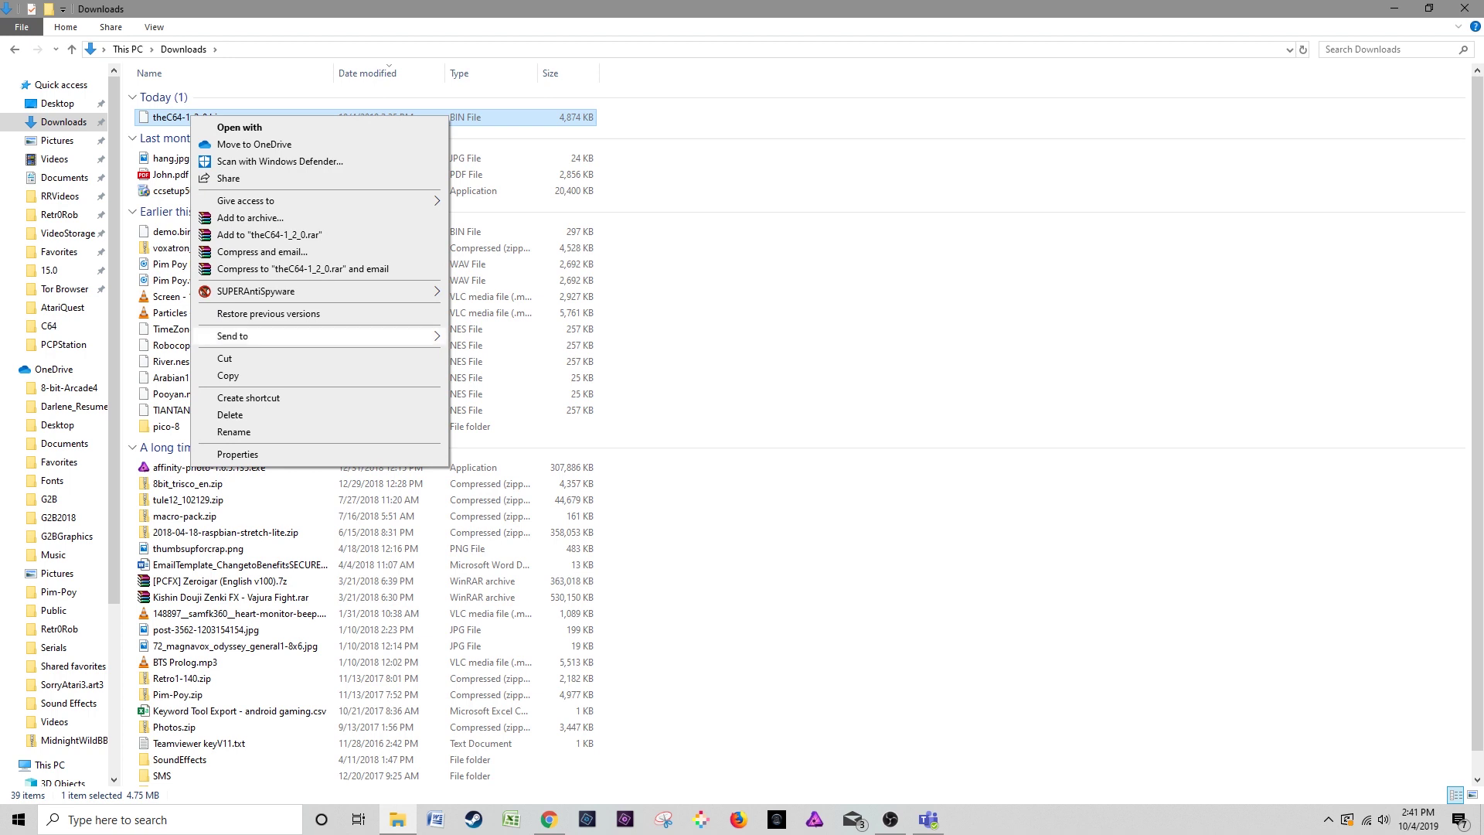
pyautogui.click(386, 376)
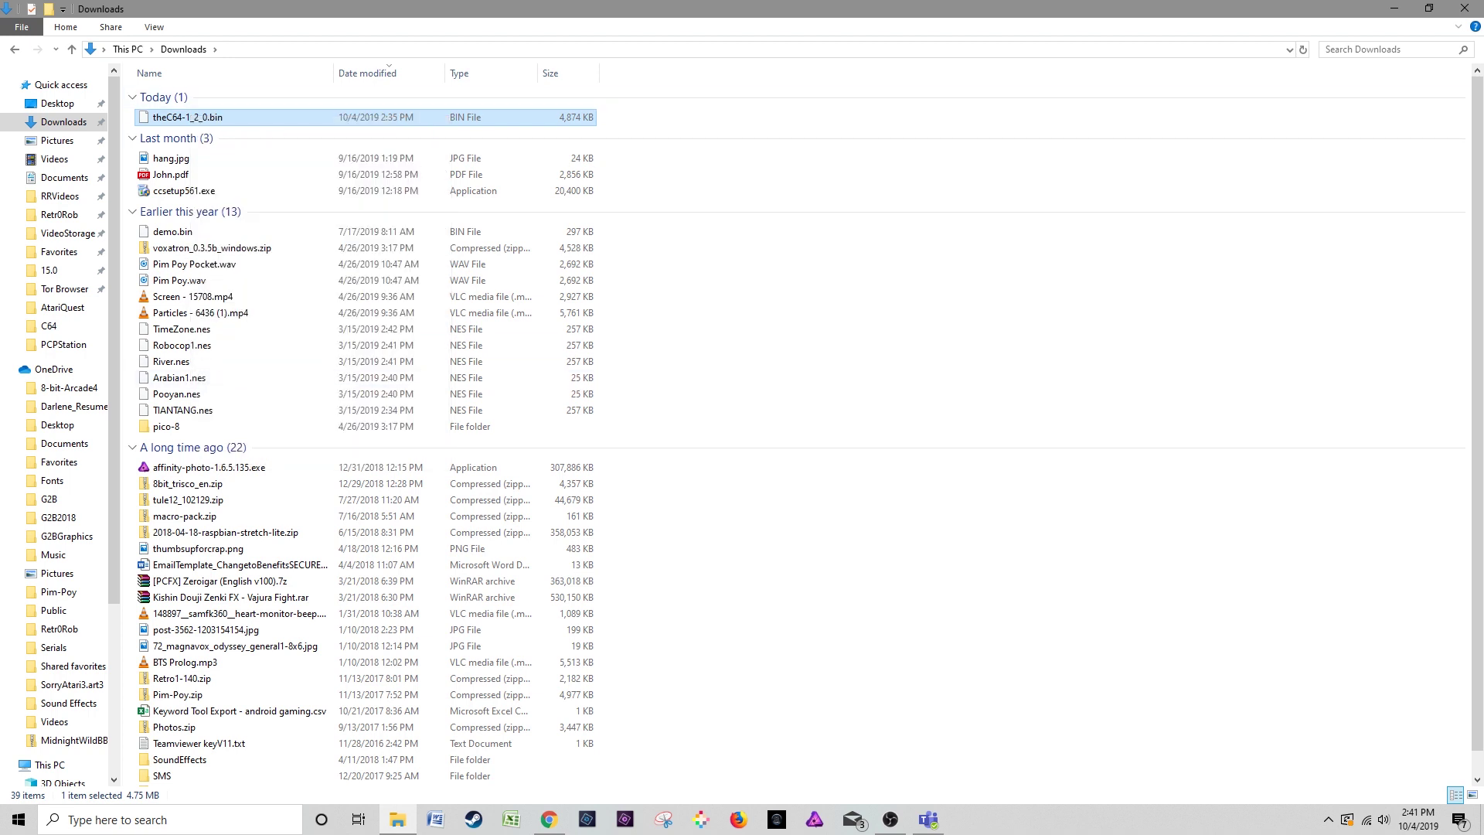
pyautogui.scroll(-5, 58, 425)
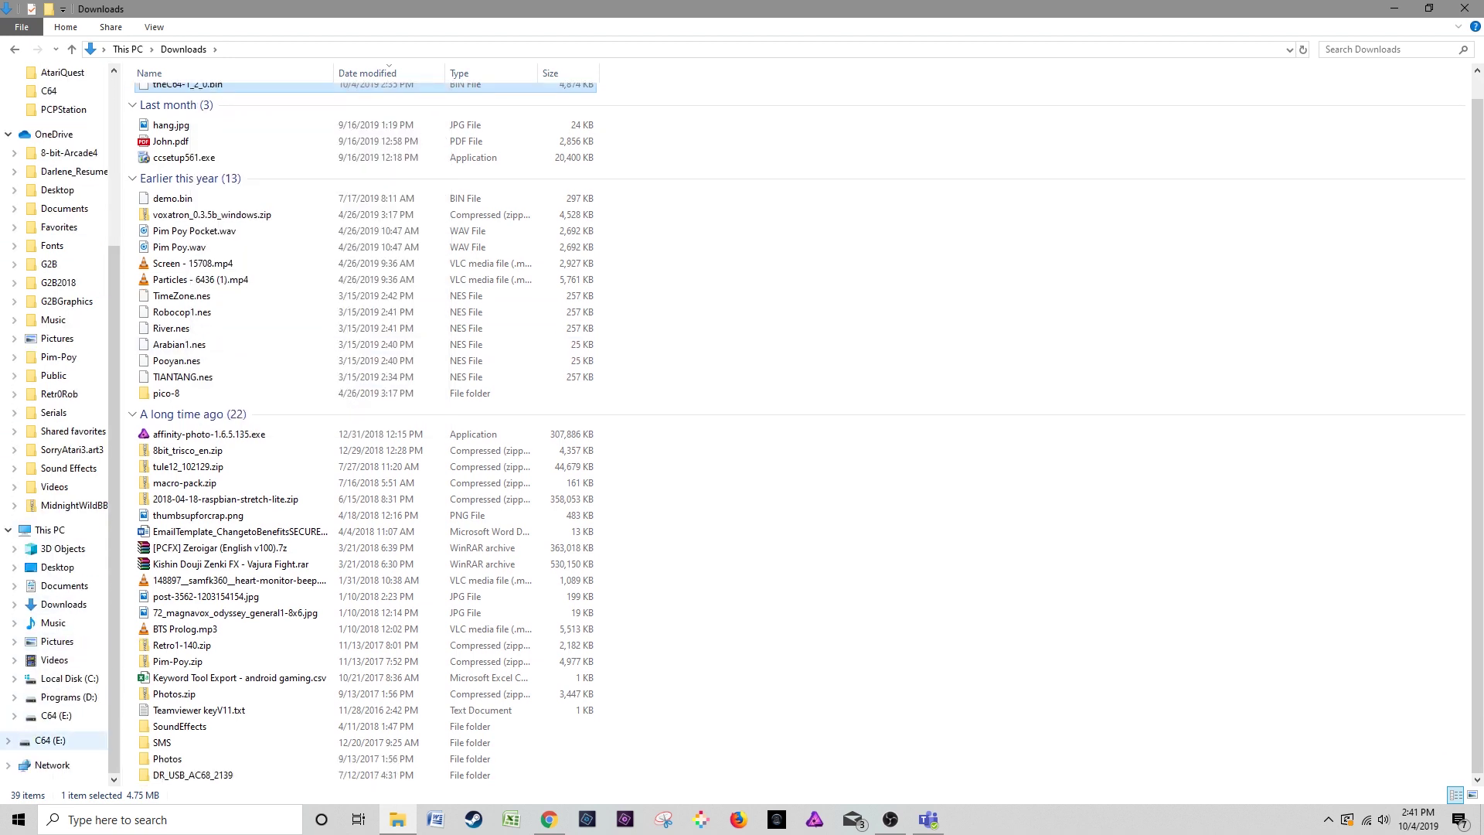
pyautogui.click(56, 714)
pyautogui.rightClick(303, 330)
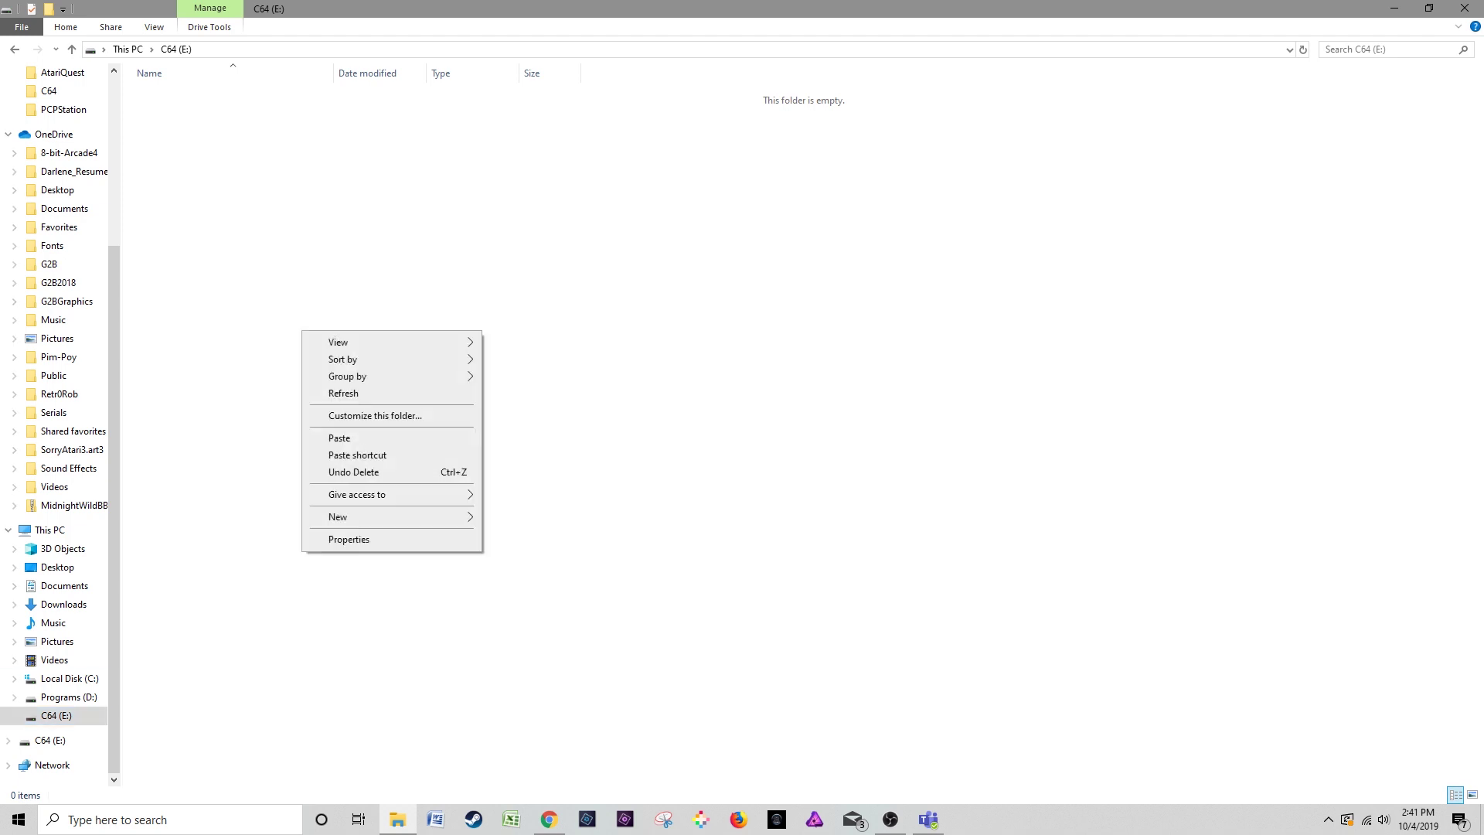
pyautogui.click(347, 437)
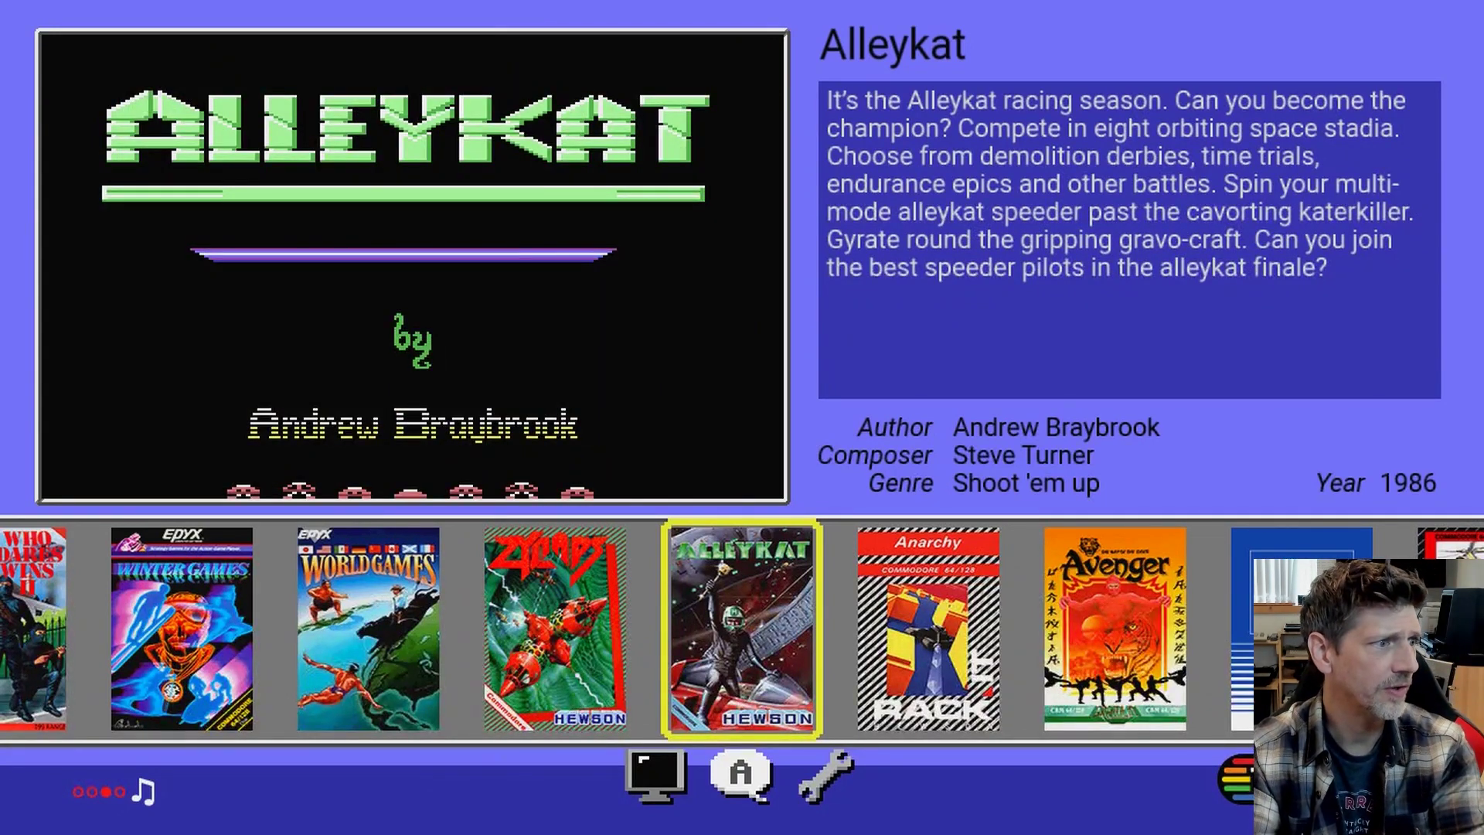
# Back on THEC64 Mini, mute the carousel music and apply the theC64-1_2_0.bin firmware upgrade from the system information
pyautogui.press('m')
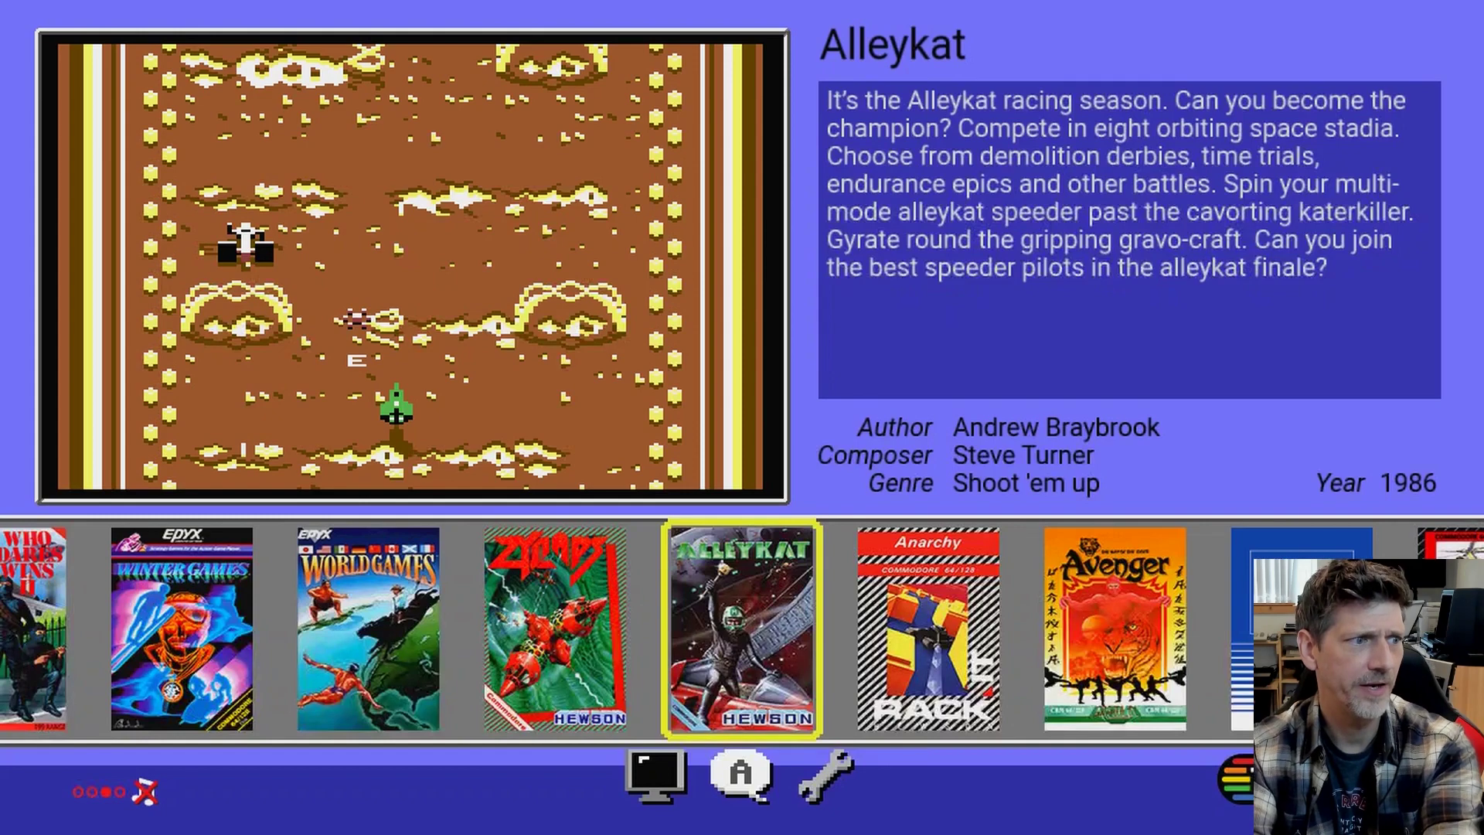
pyautogui.press('Down')
pyautogui.press('Right')
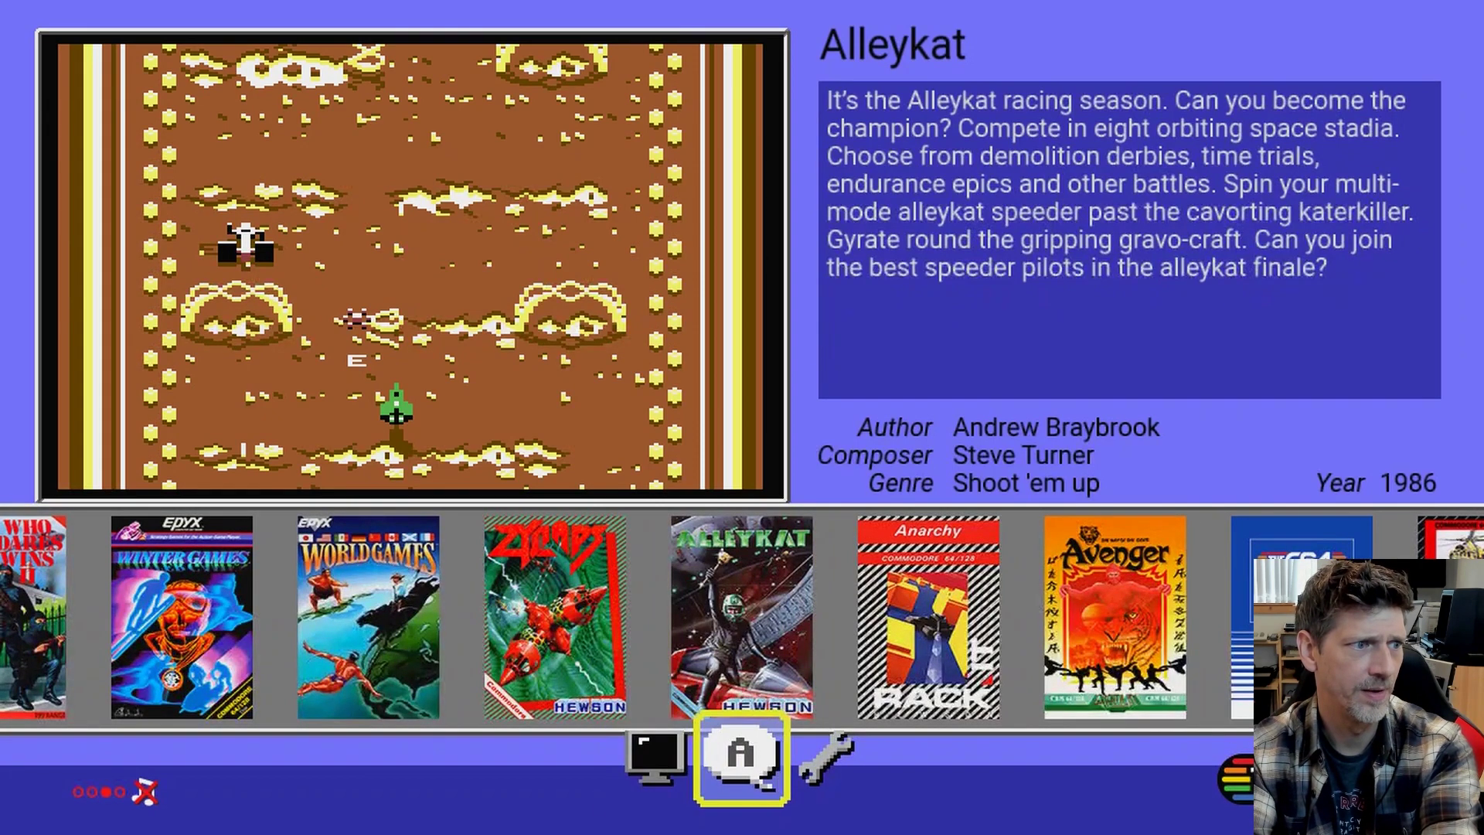
pyautogui.press('Right')
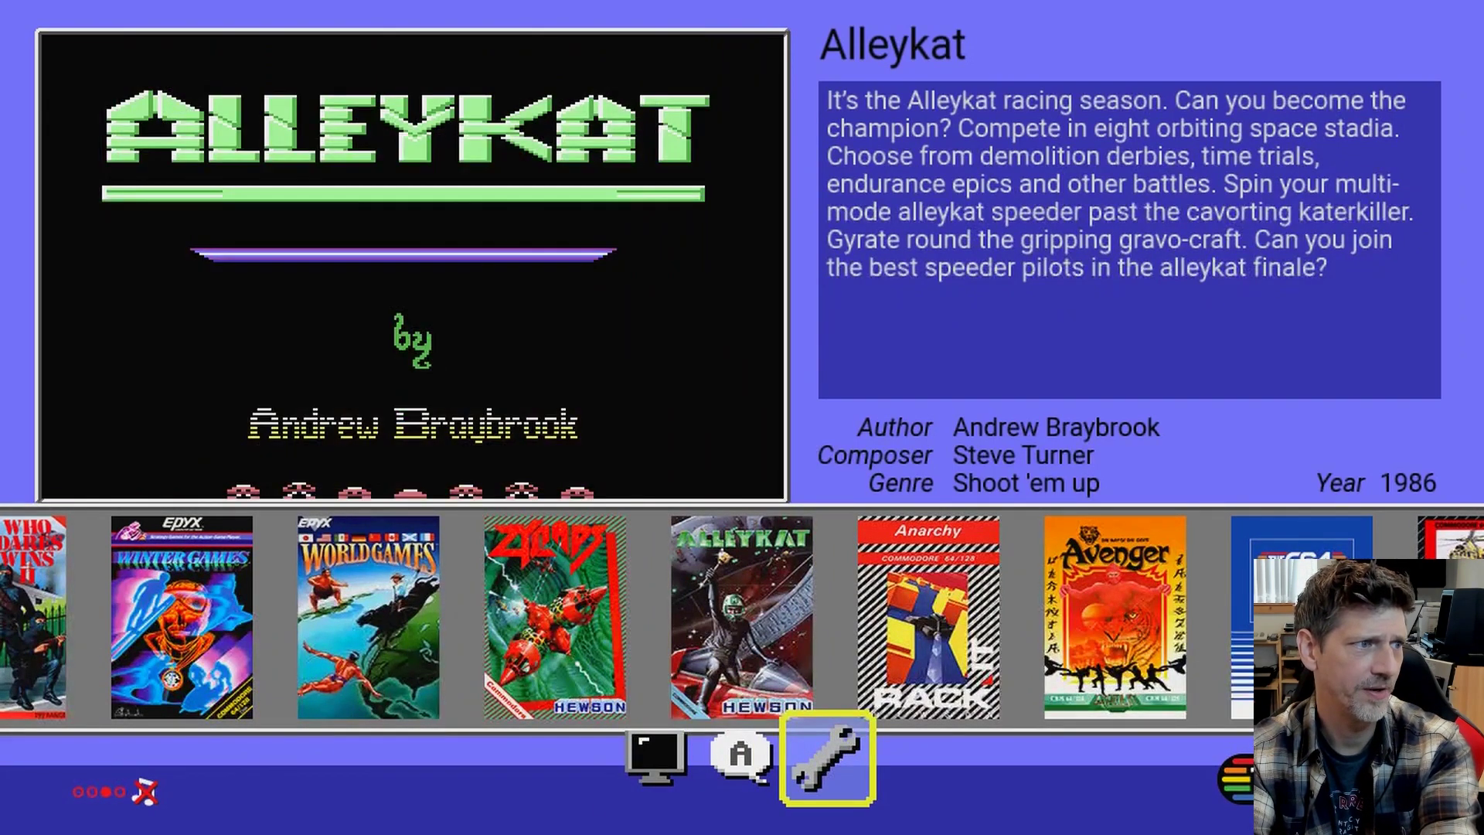
pyautogui.press('Return')
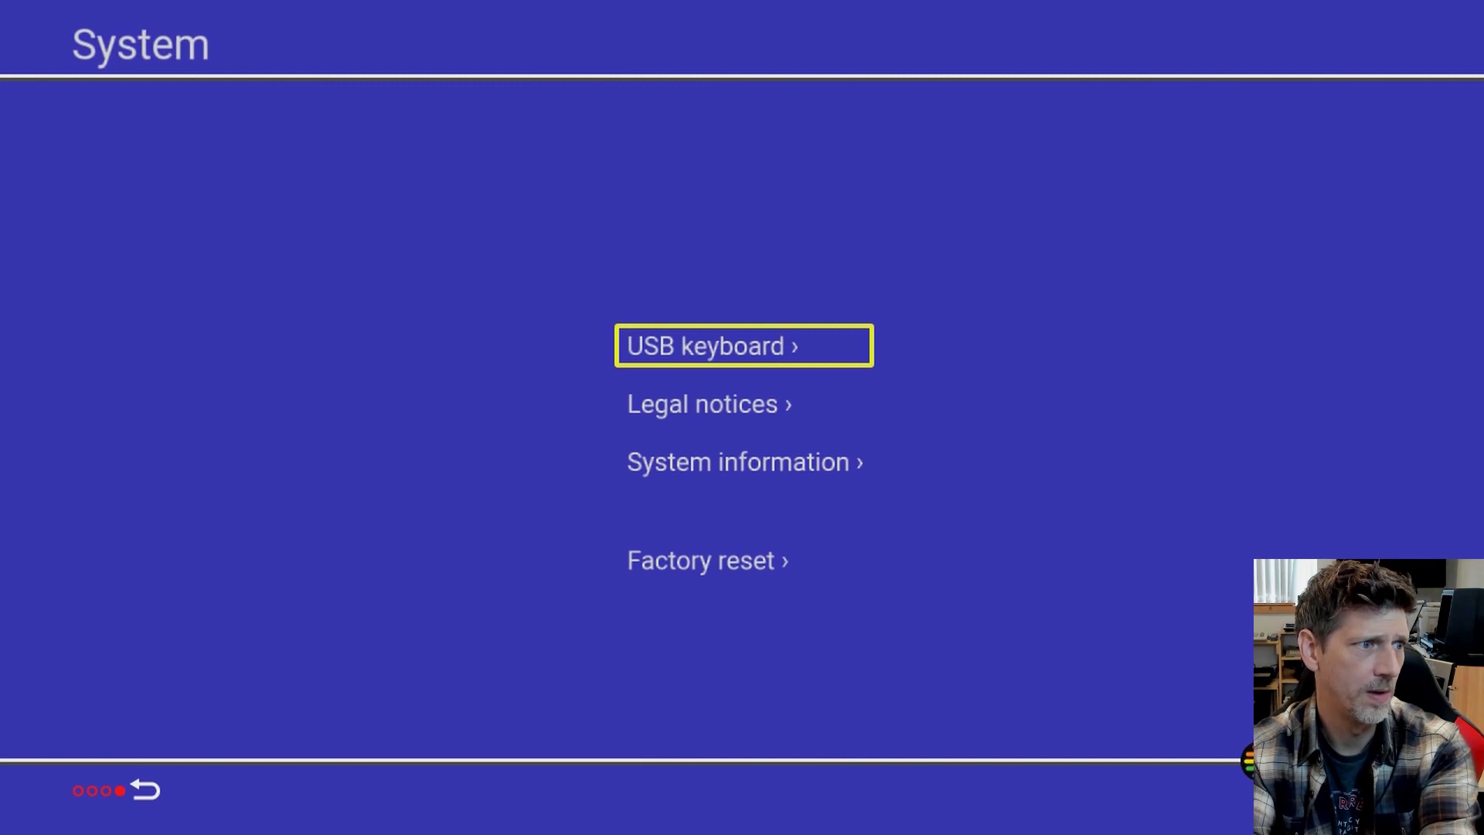
pyautogui.press('Down')
pyautogui.press('Down')
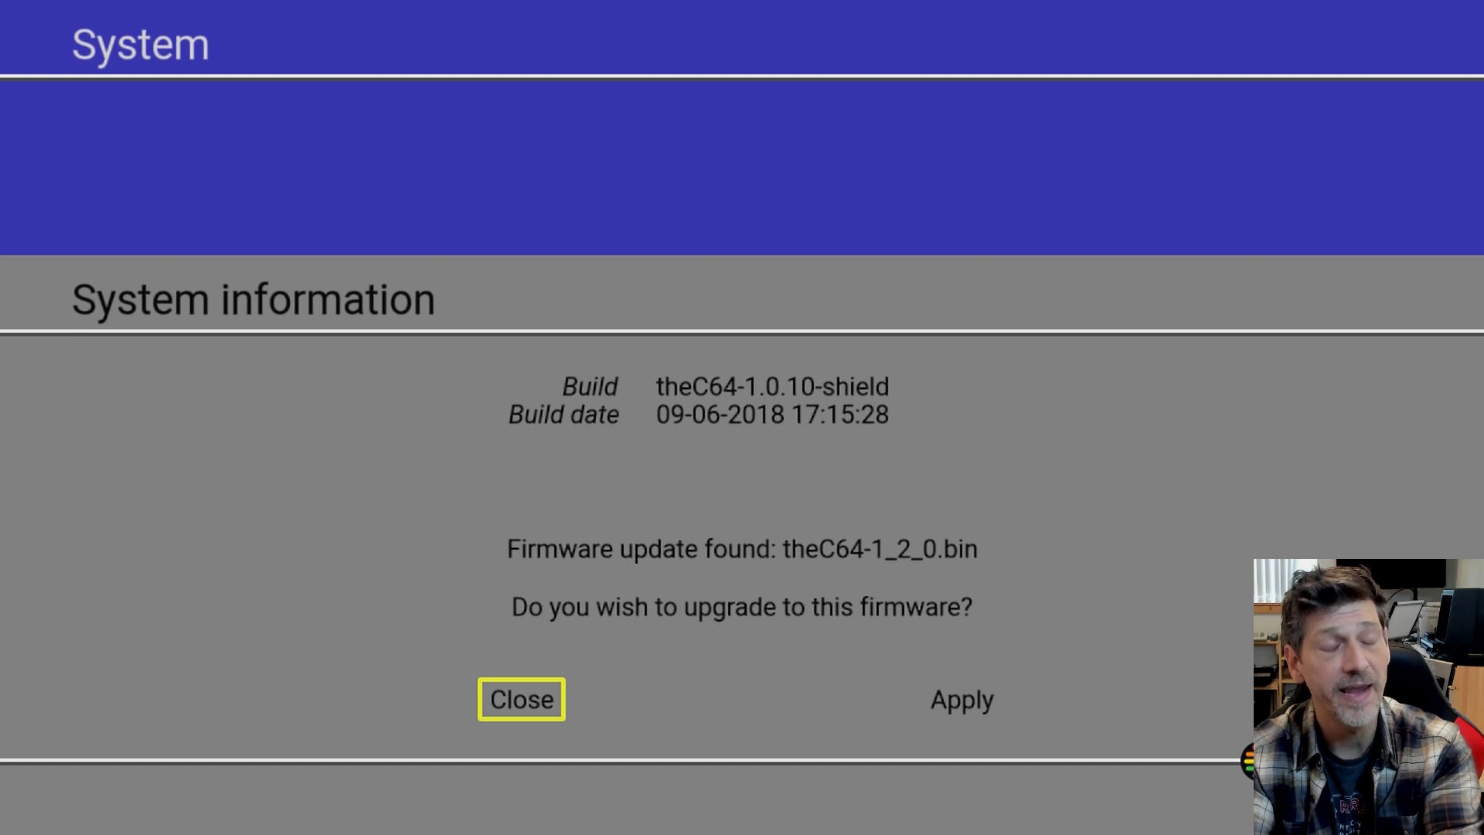
pyautogui.press('Right')
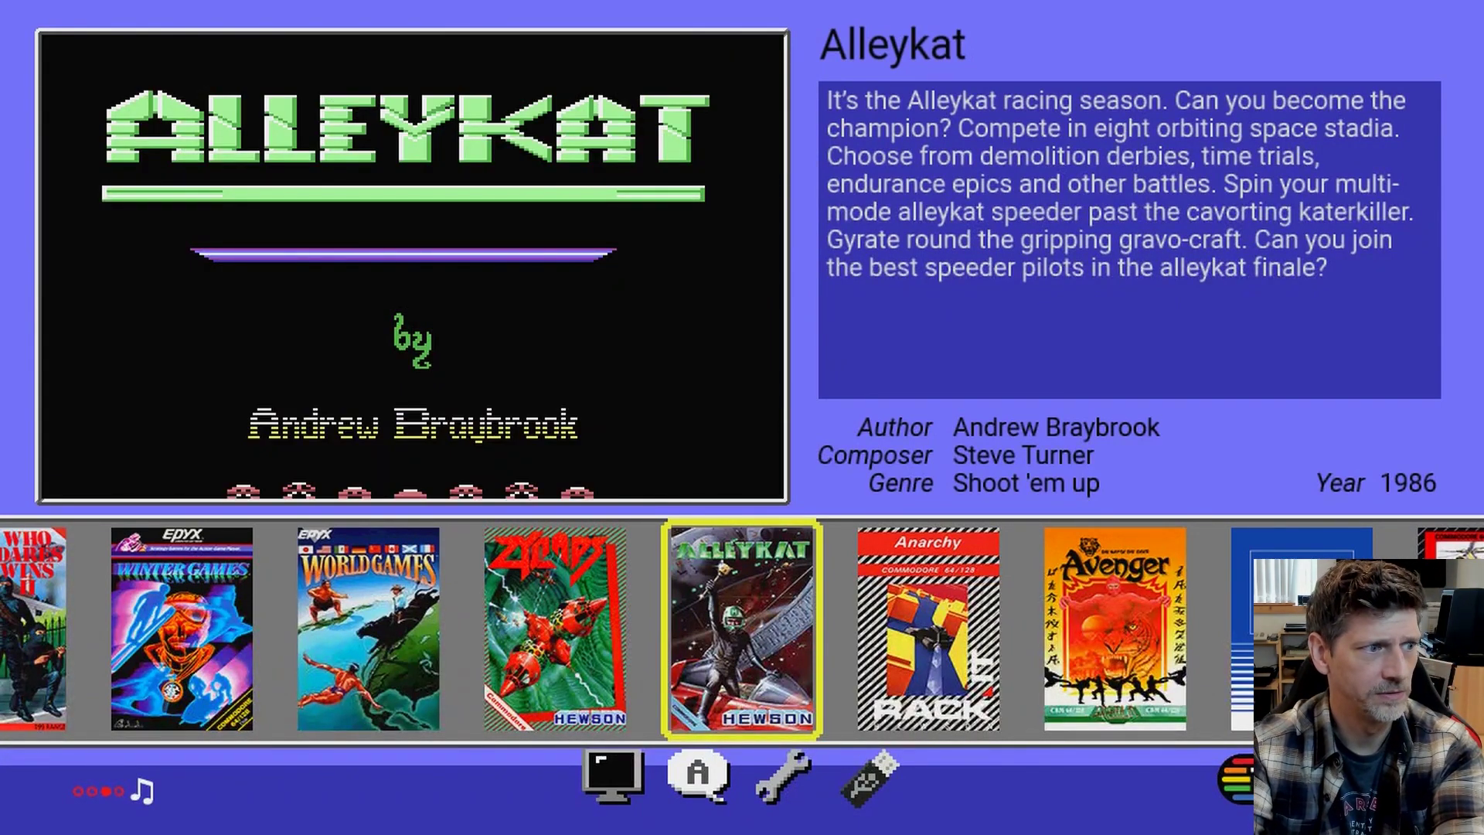
# Check the firmware build in the system information after the upgrade and return to the game carousel
pyautogui.press('Down')
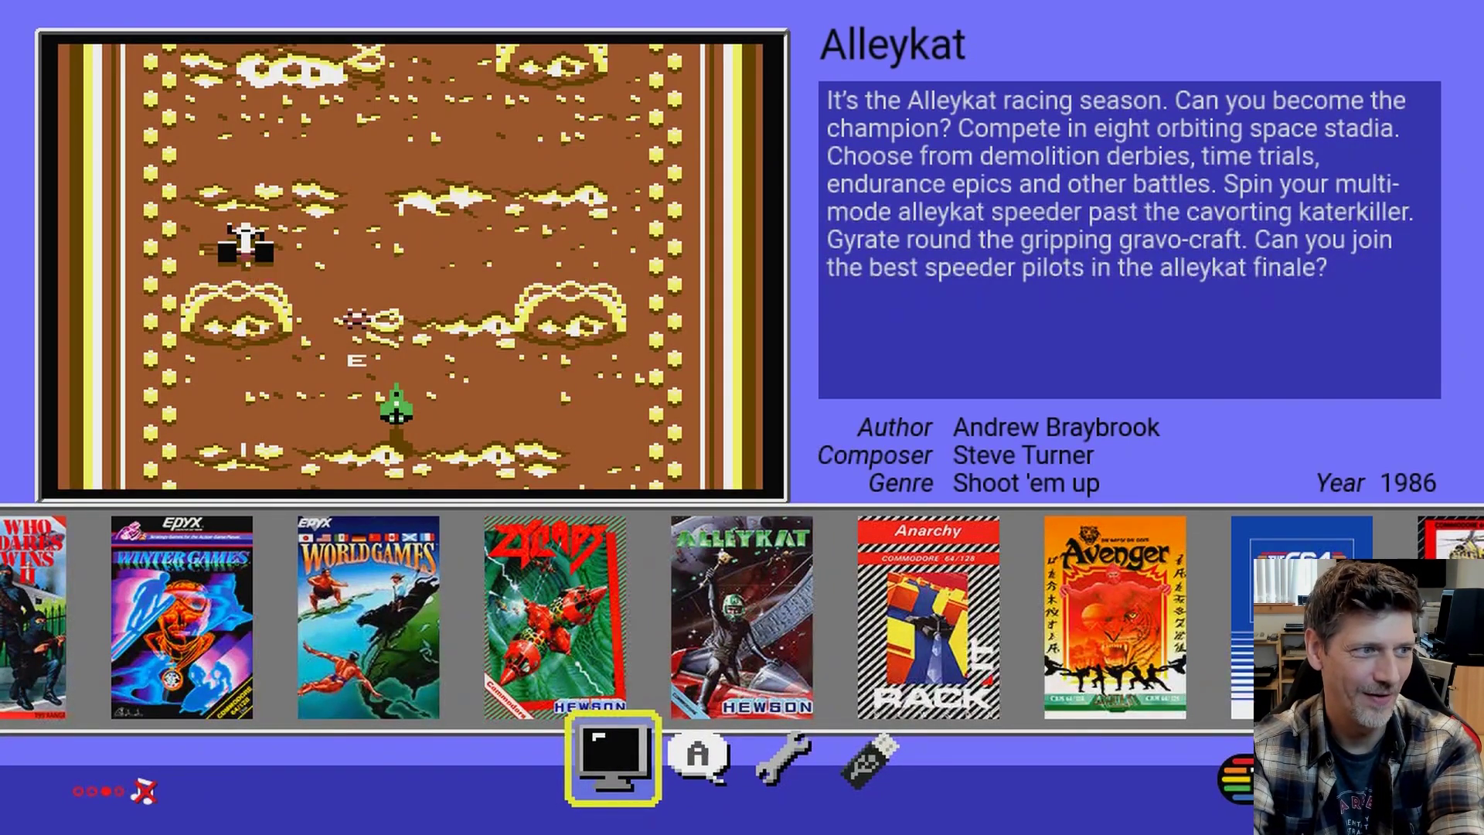
pyautogui.press('Right')
pyautogui.press('Right')
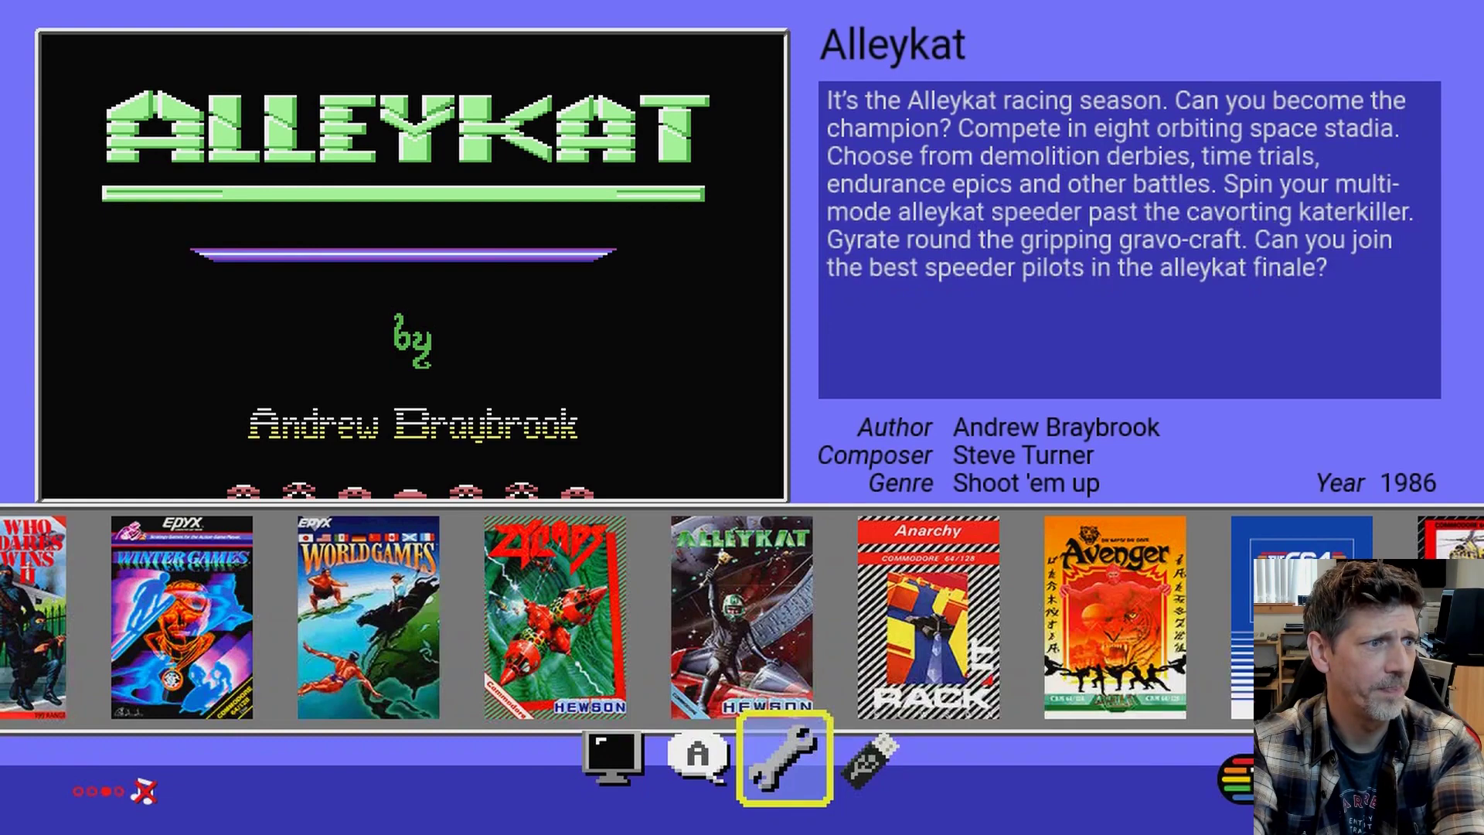
pyautogui.press('Return')
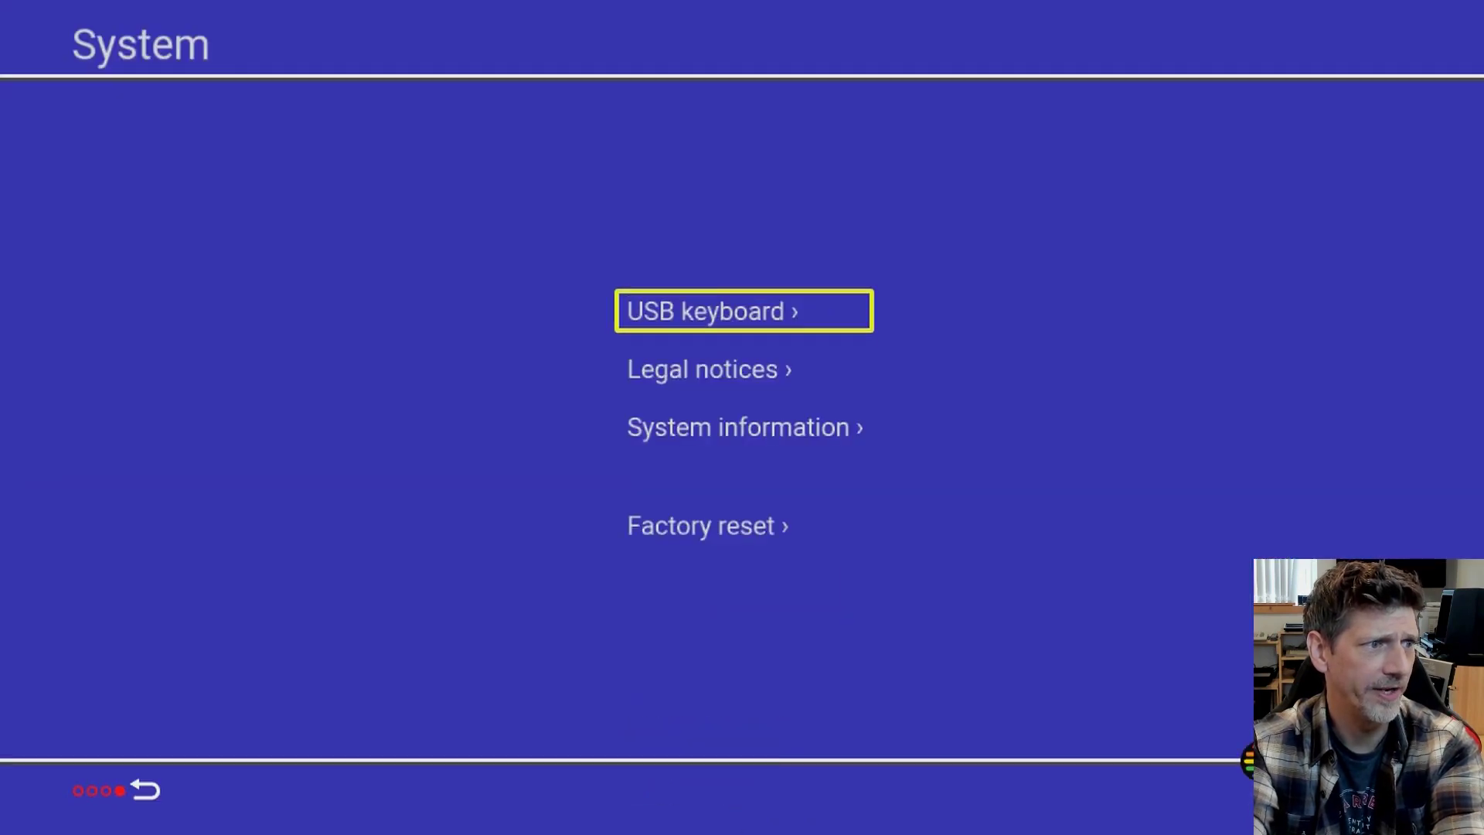
pyautogui.press('Down')
pyautogui.press('Down')
pyautogui.press('Down')
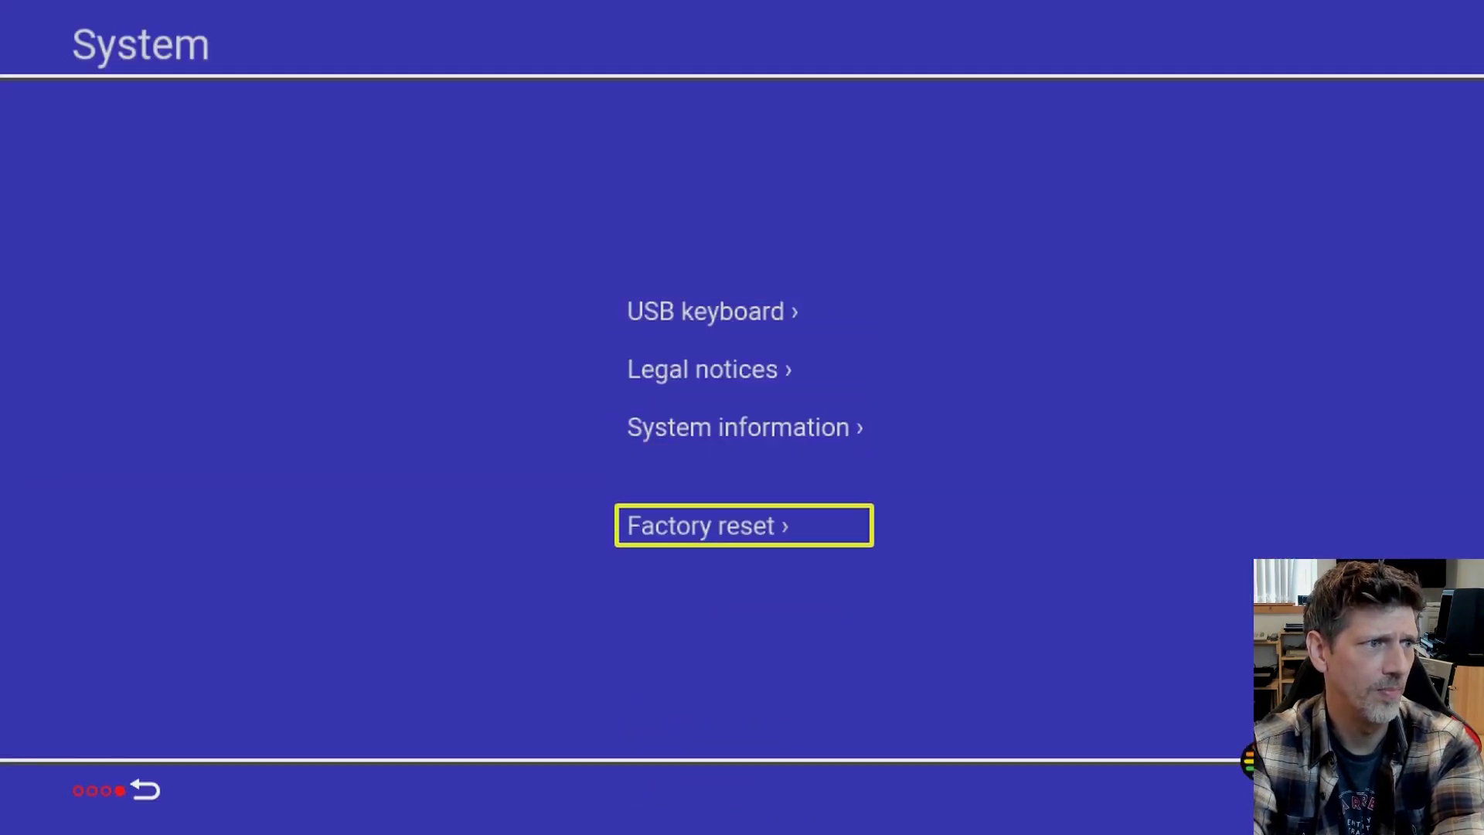
pyautogui.press('Up')
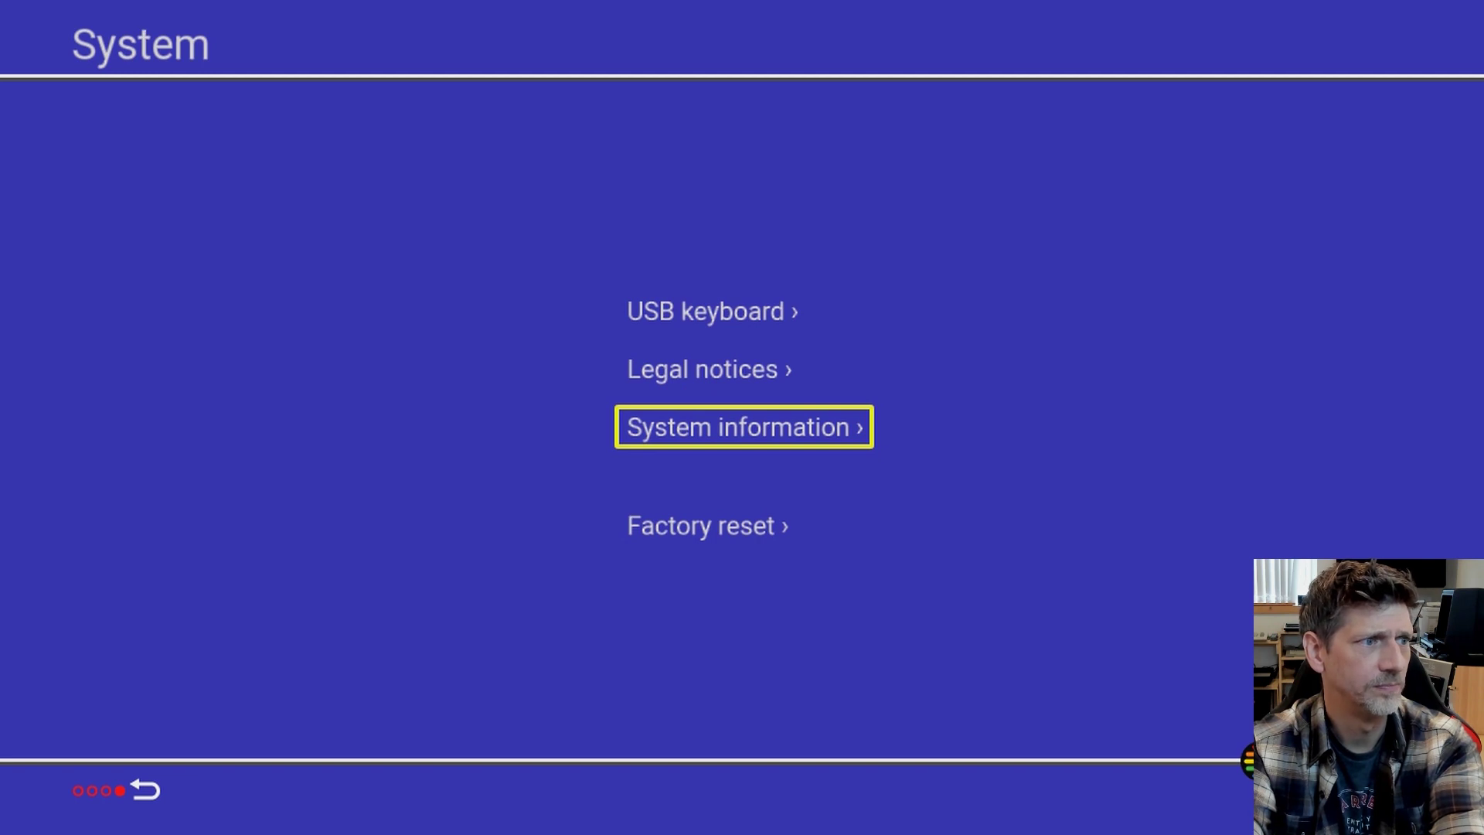
pyautogui.press('Return')
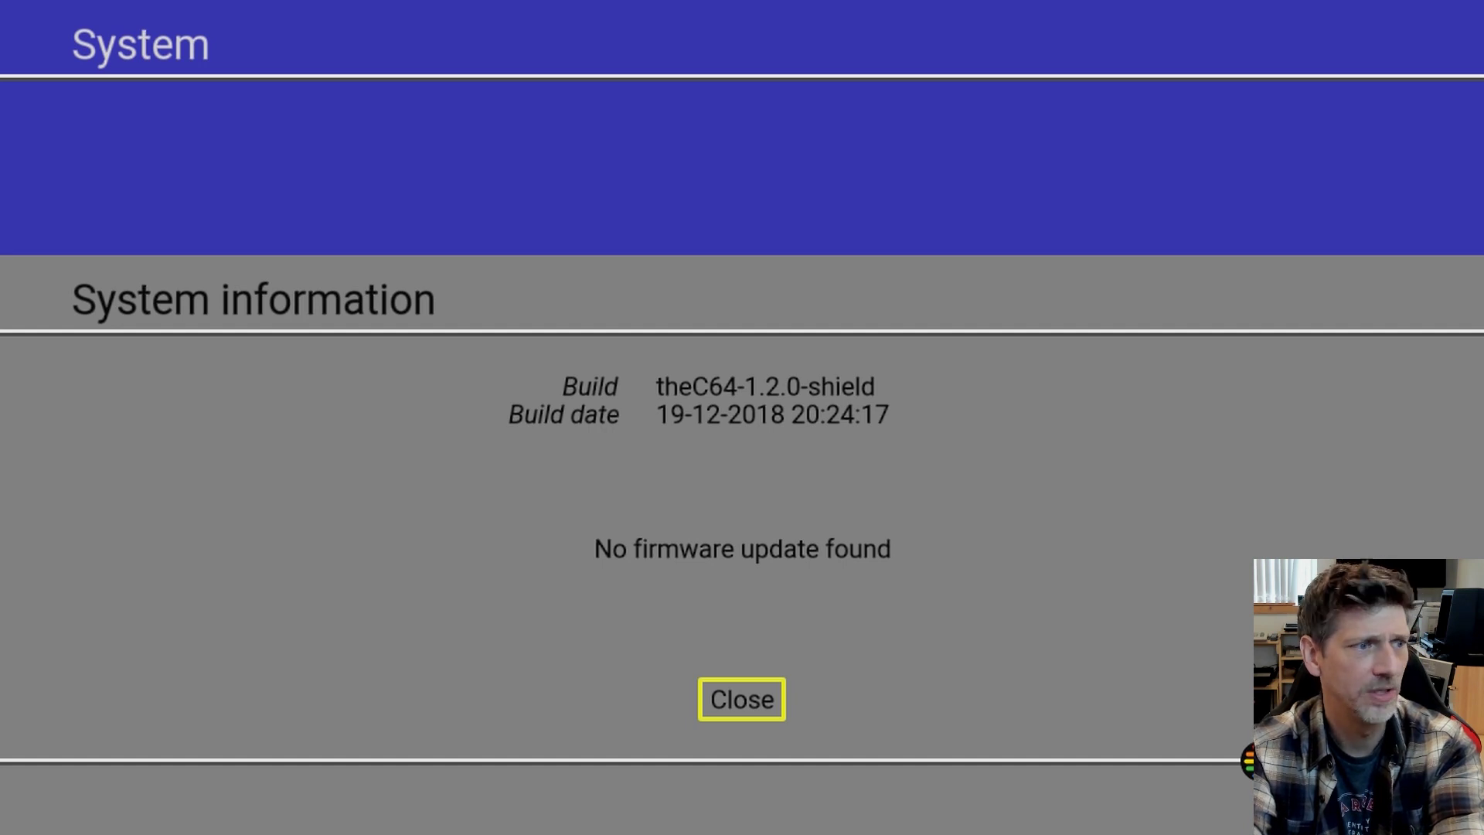
pyautogui.press('Return')
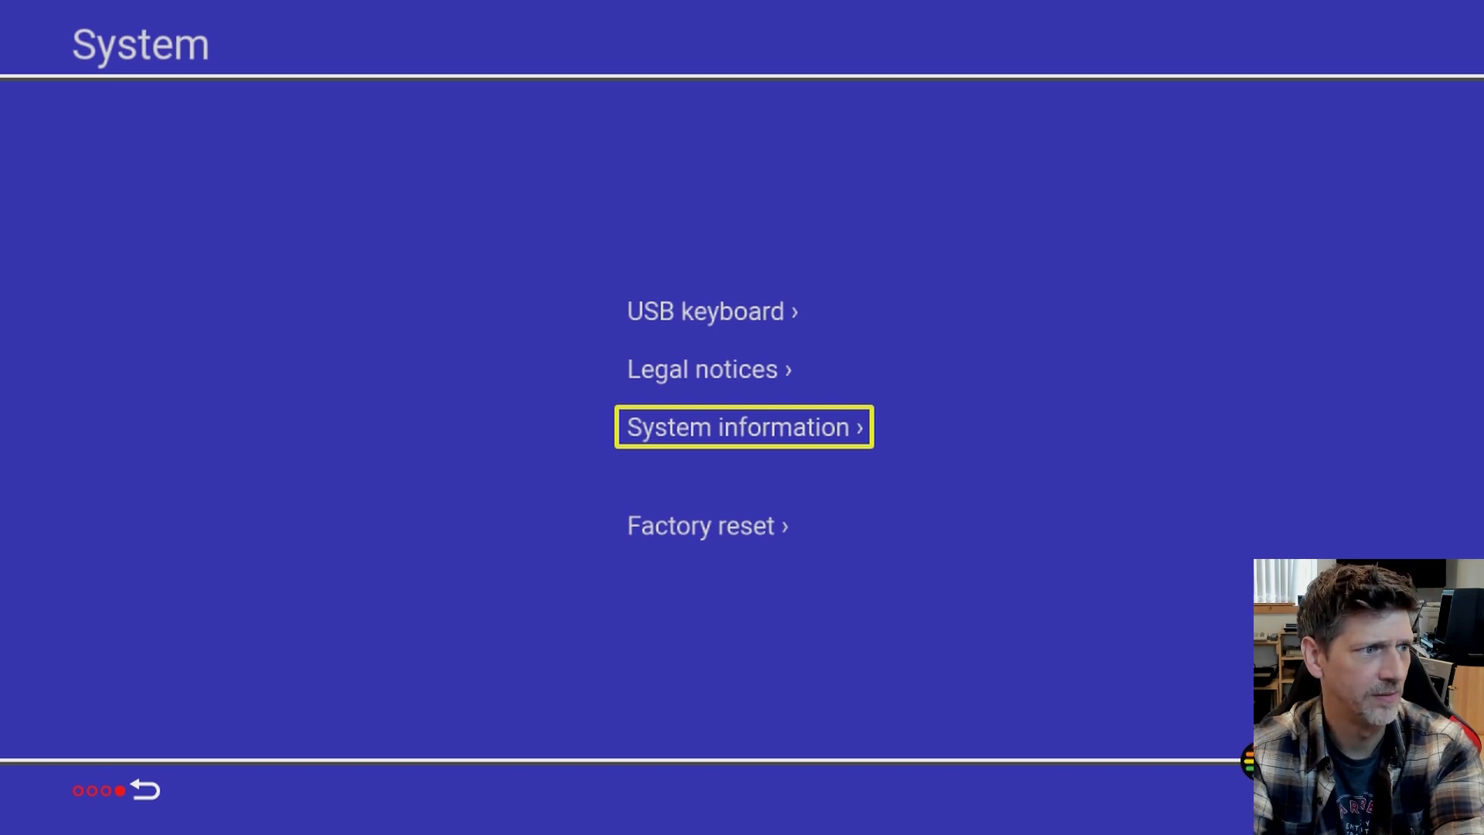
pyautogui.press('Escape')
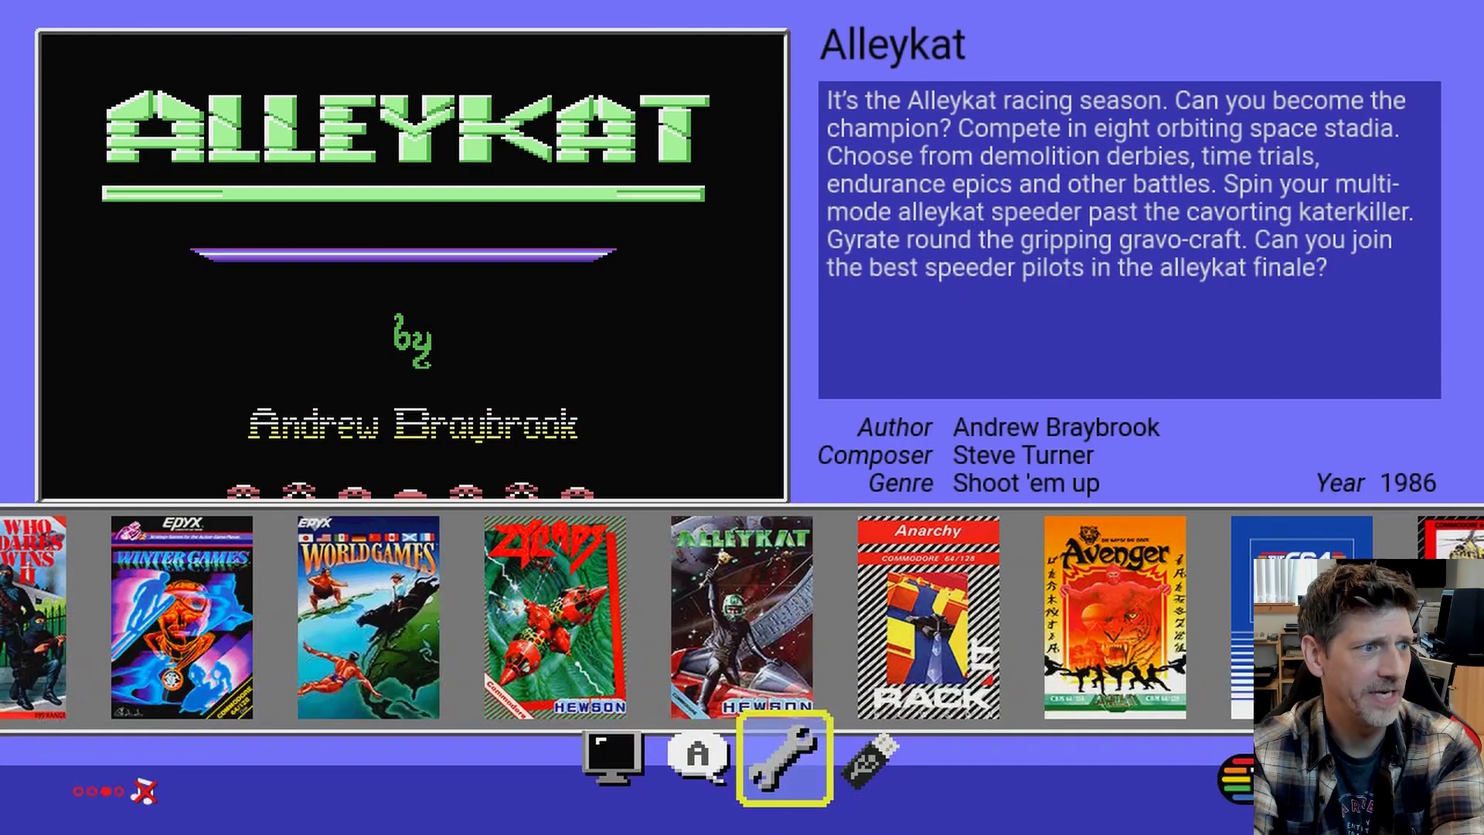
# Switch to File Explorer on the PC and copy all the .d64 game files in the C64 folder under Videos > MoreC64
pyautogui.press('Right')
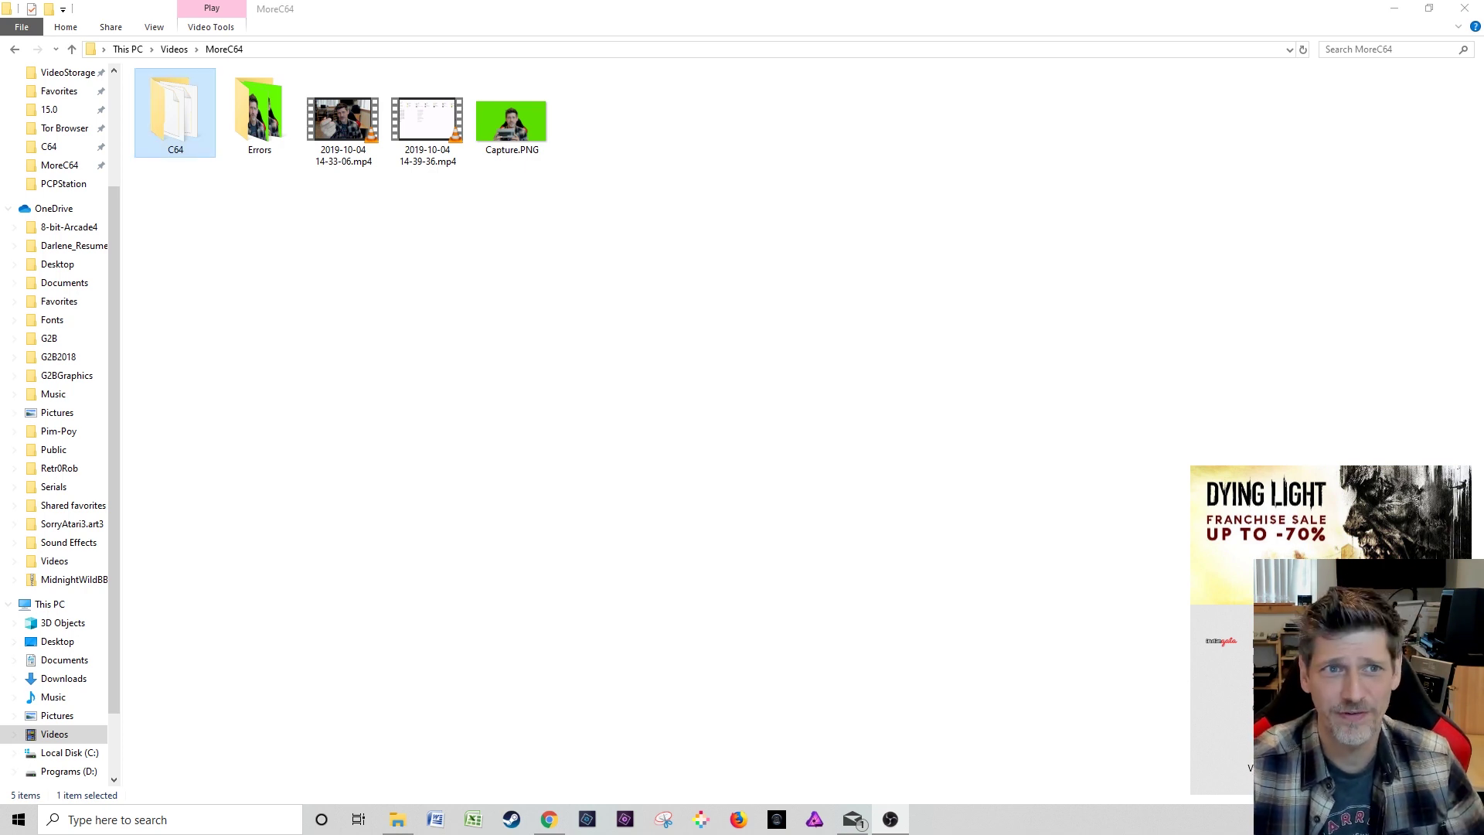
pyautogui.doubleClick(175, 112)
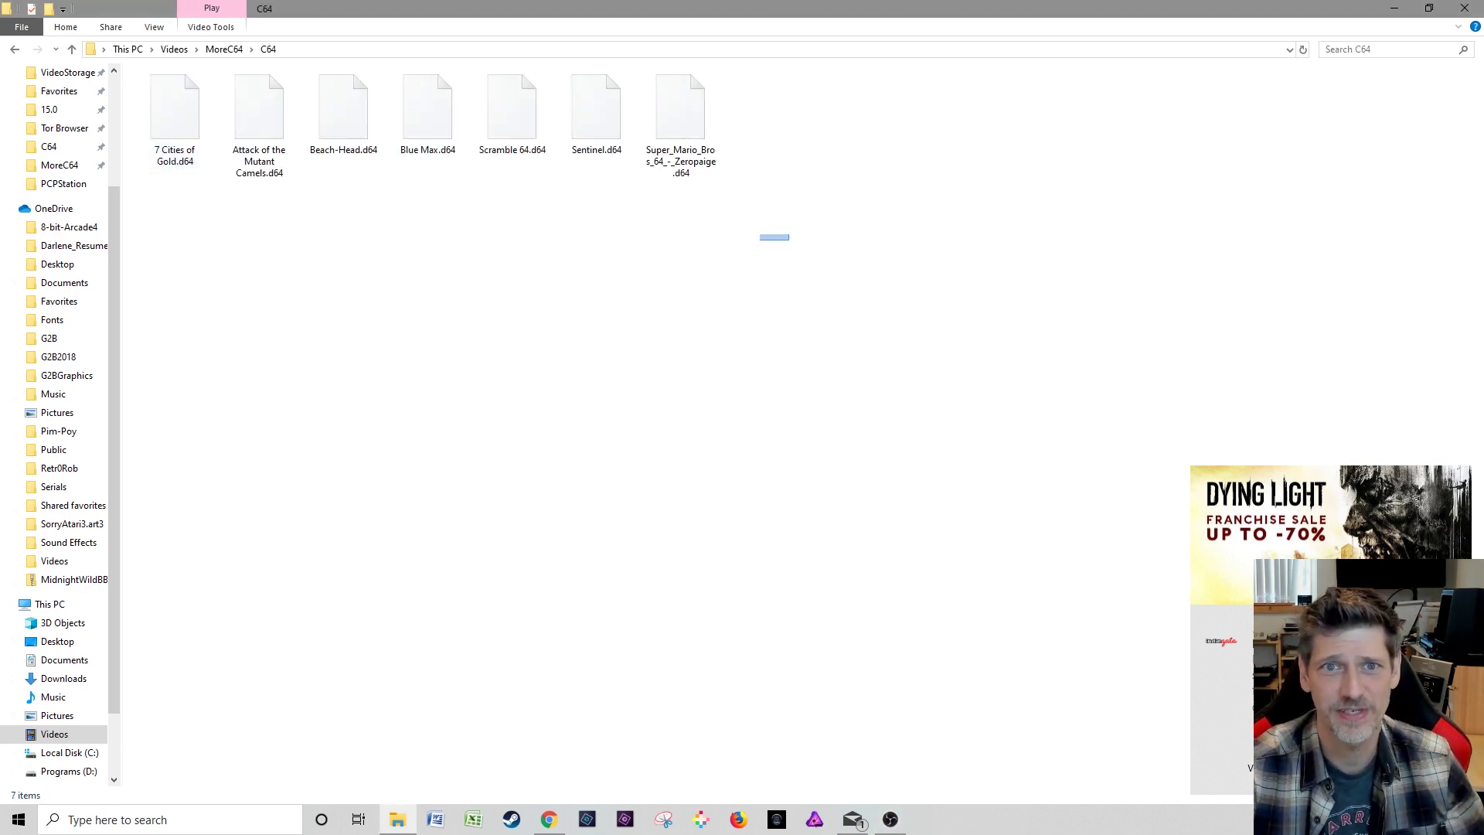
pyautogui.moveTo(788, 239); pyautogui.dragTo(153, 102)
pyautogui.rightClick(166, 103)
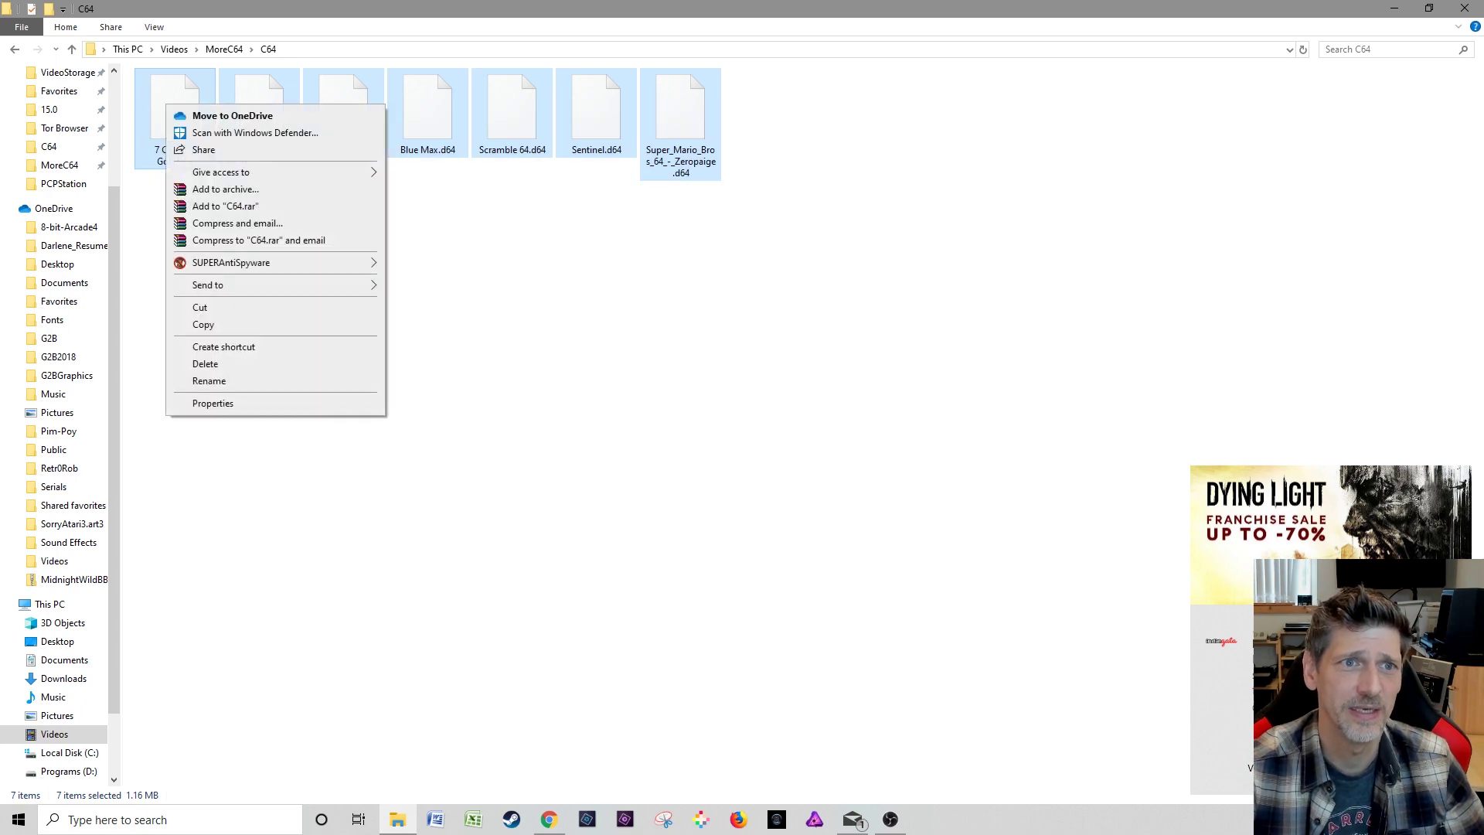
pyautogui.click(203, 325)
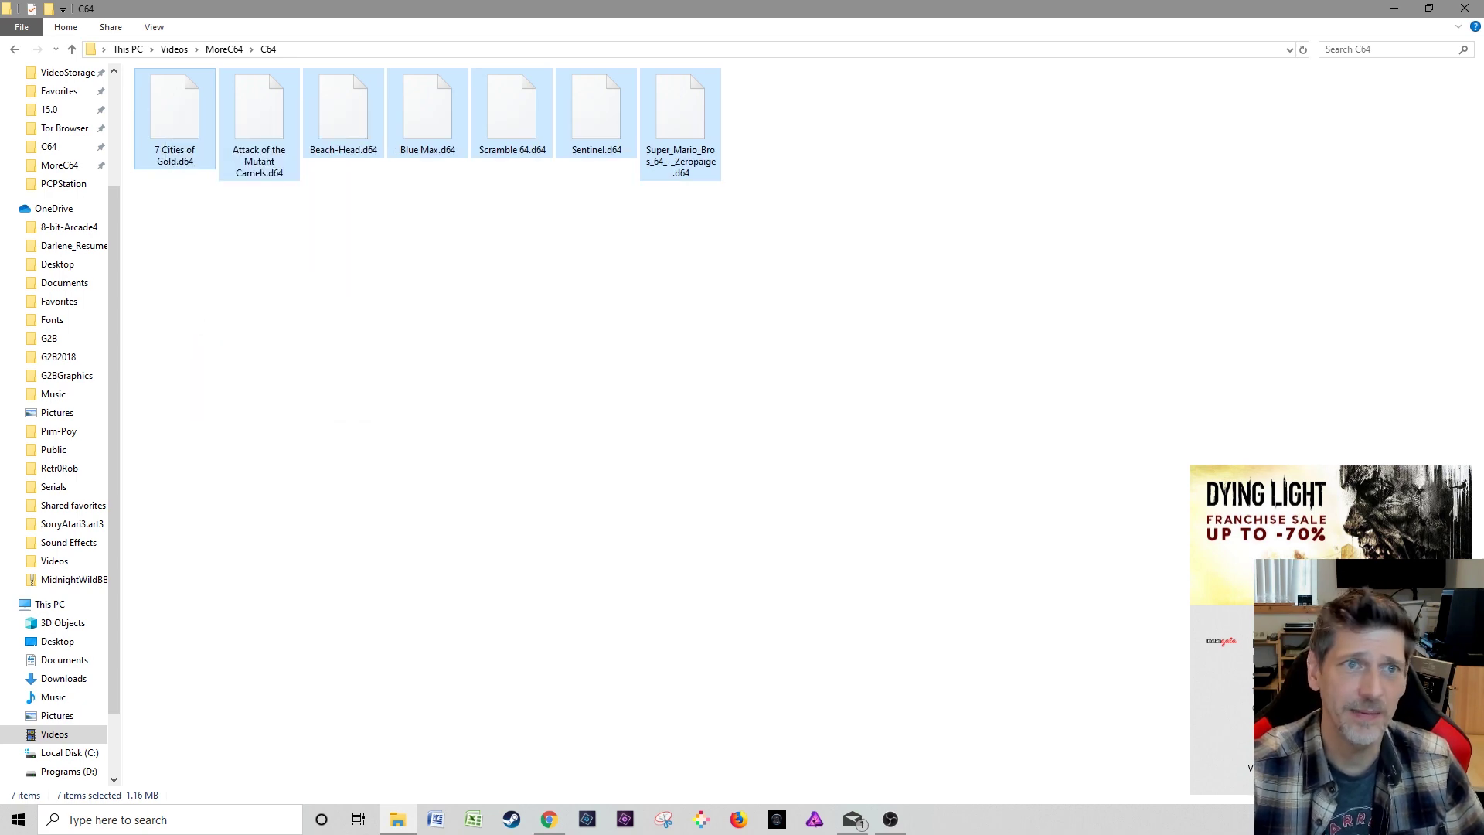
# Permanently delete the firmware file theC64-1_2_0.bin from the C64 (E:) USB drive
pyautogui.click(1394, 8)
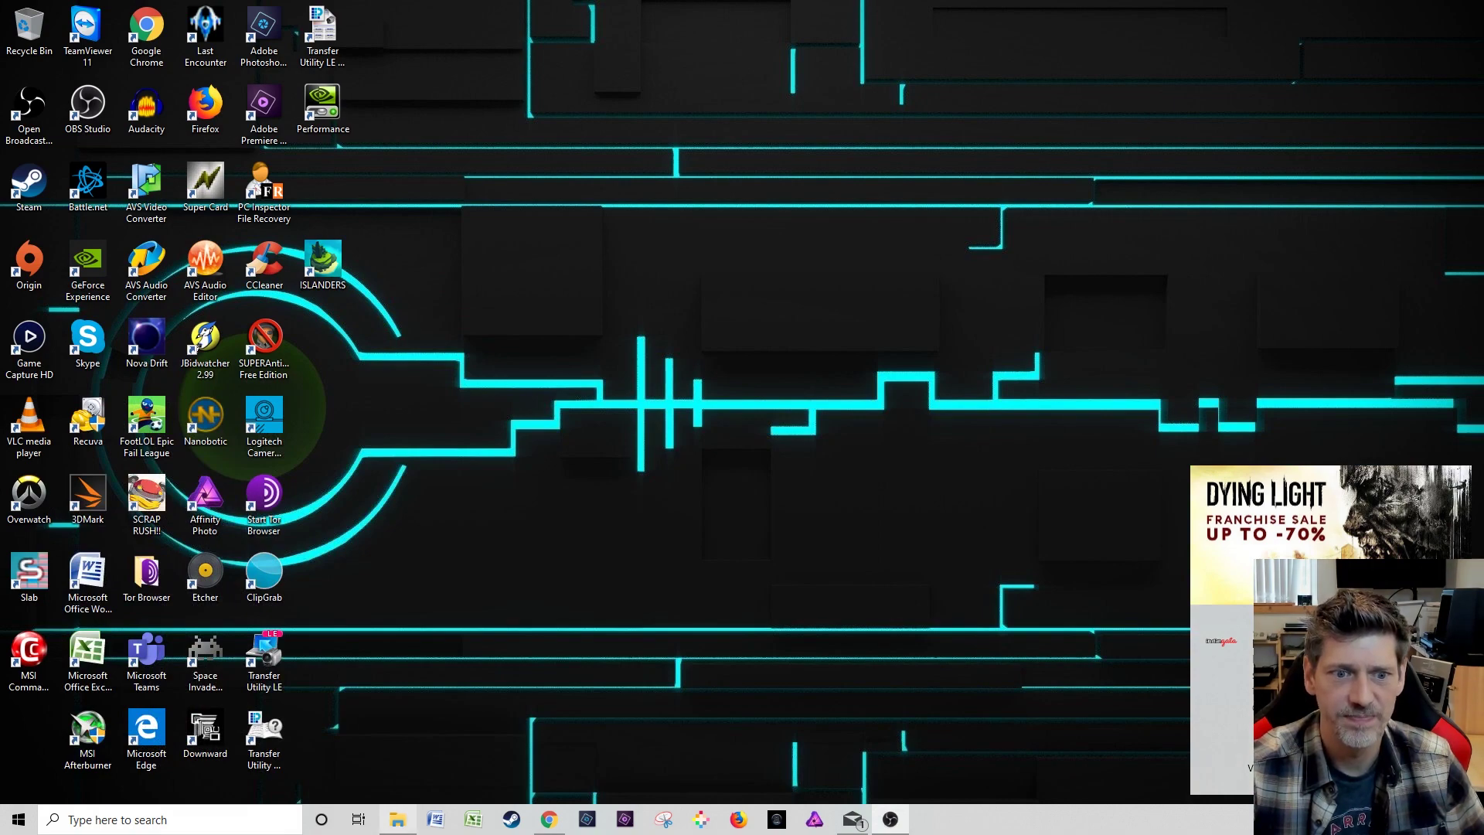
pyautogui.click(397, 819)
pyautogui.scroll(-1, 55, 395)
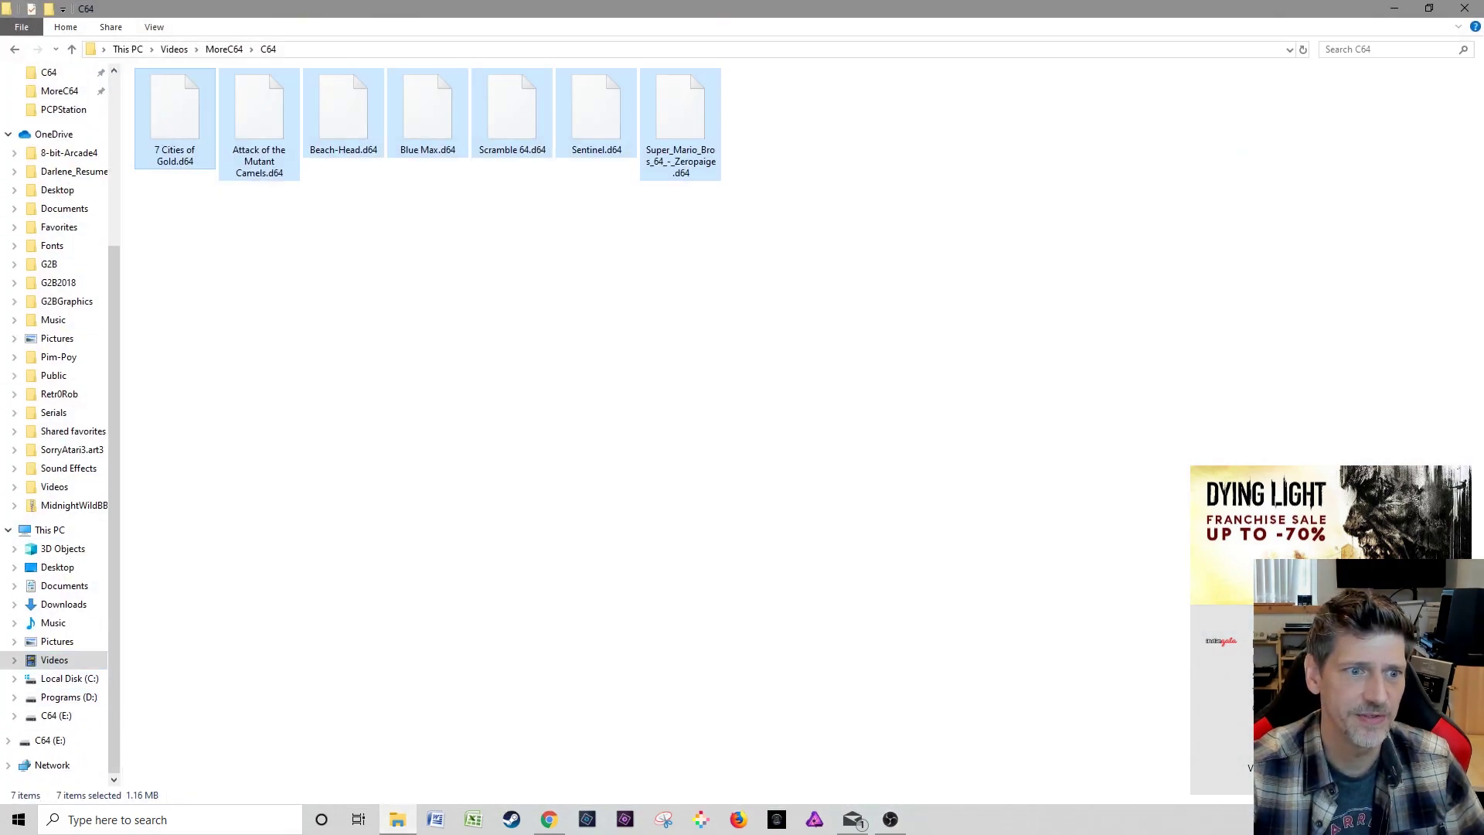
pyautogui.click(56, 715)
pyautogui.rightClick(296, 203)
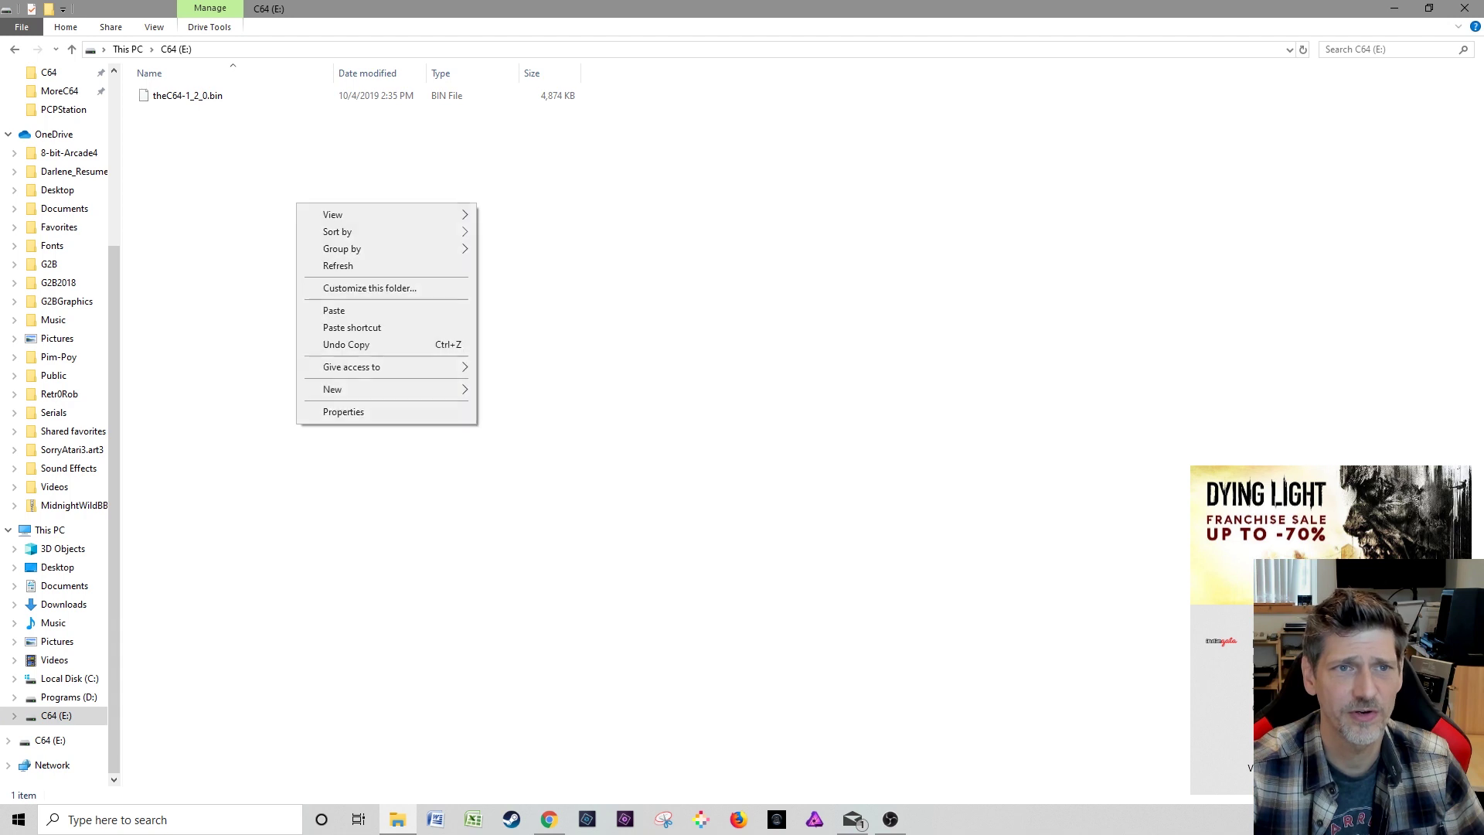
pyautogui.moveTo(386, 388)
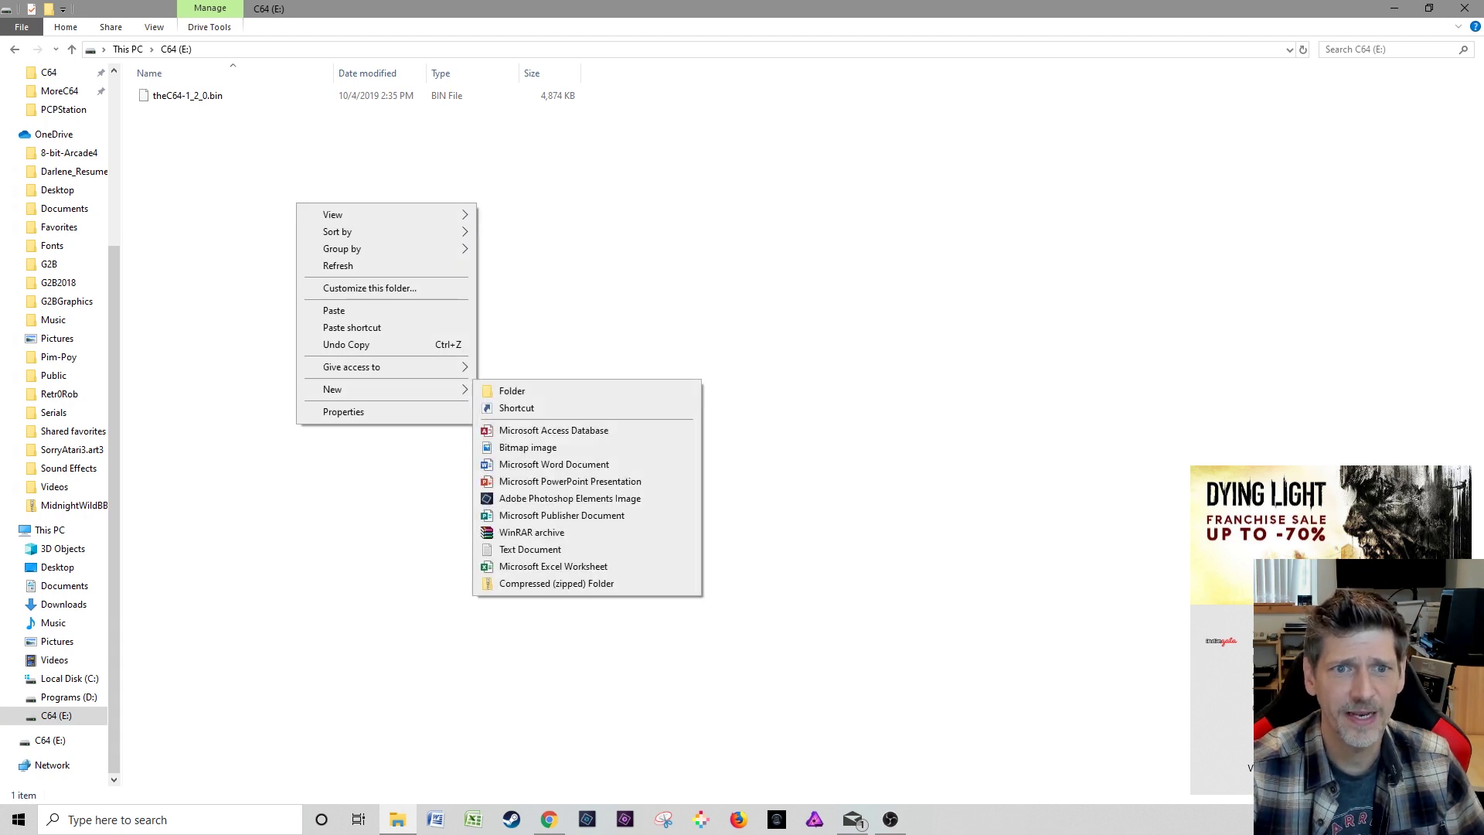
pyautogui.click(469, 523)
pyautogui.rightClick(197, 95)
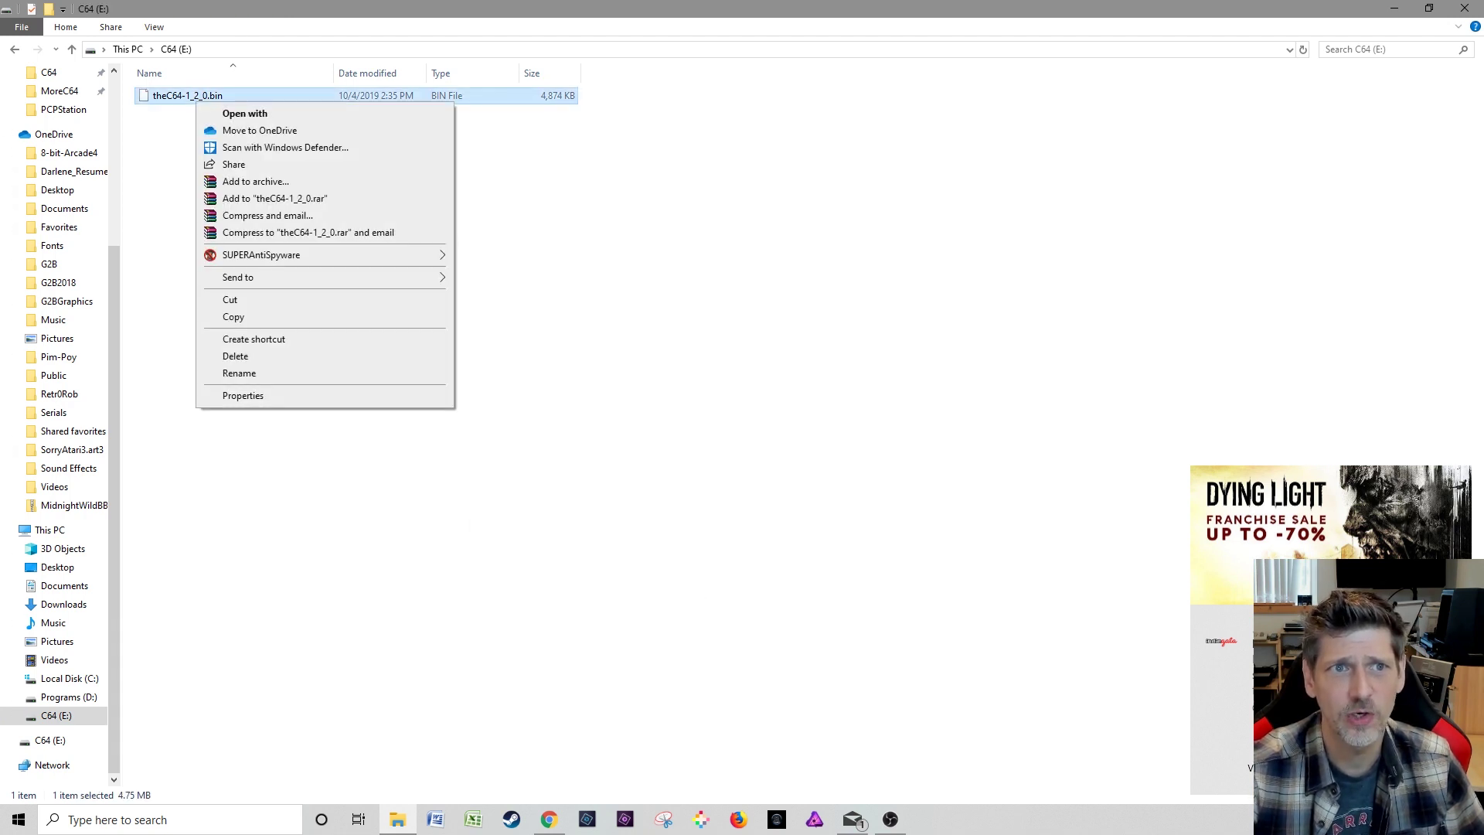
pyautogui.click(235, 356)
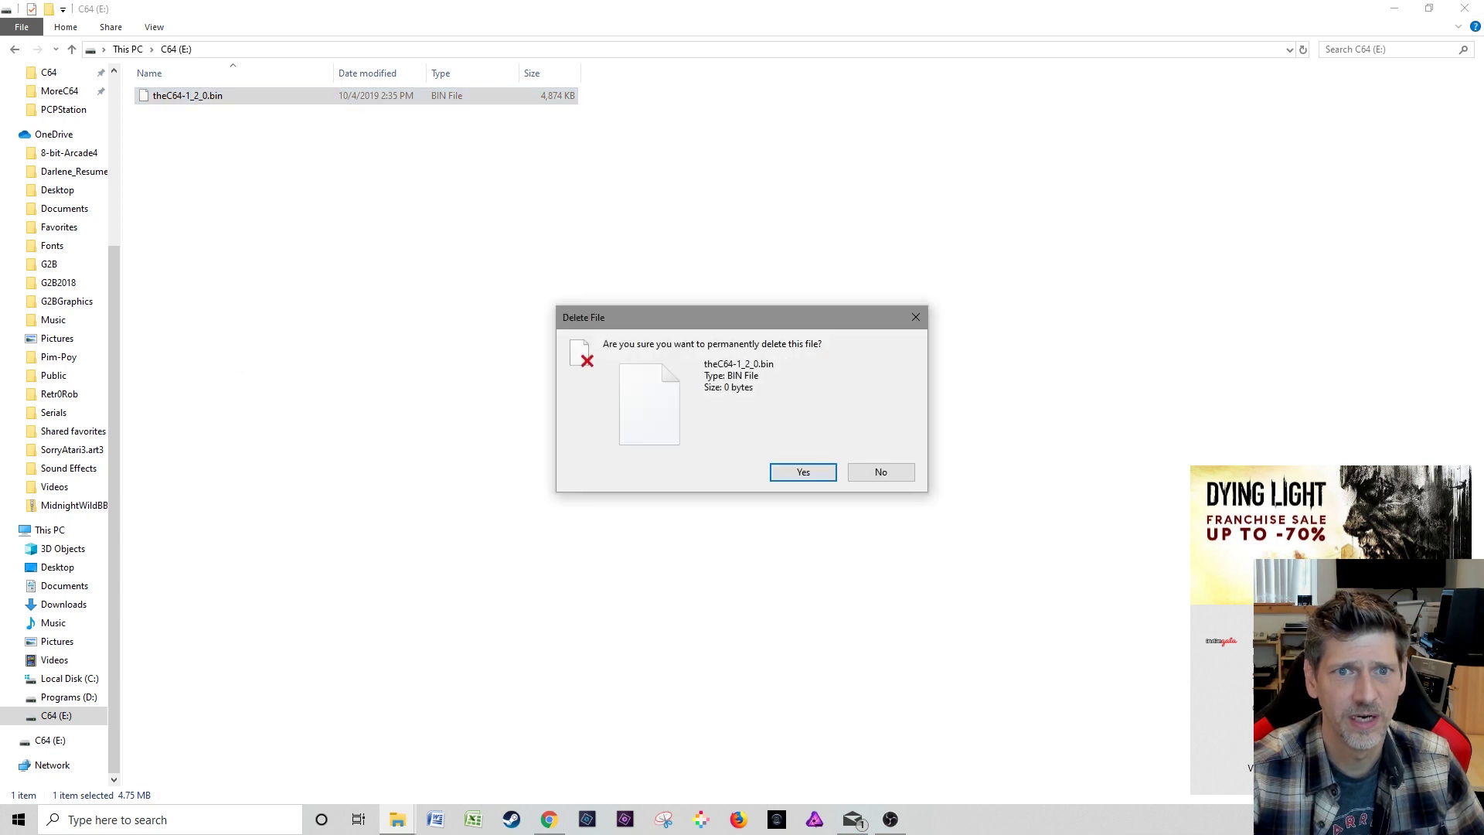
pyautogui.press('Return')
# Paste the copied .d64 game files into the root of the C64 (E:) drive
pyautogui.rightClick(272, 187)
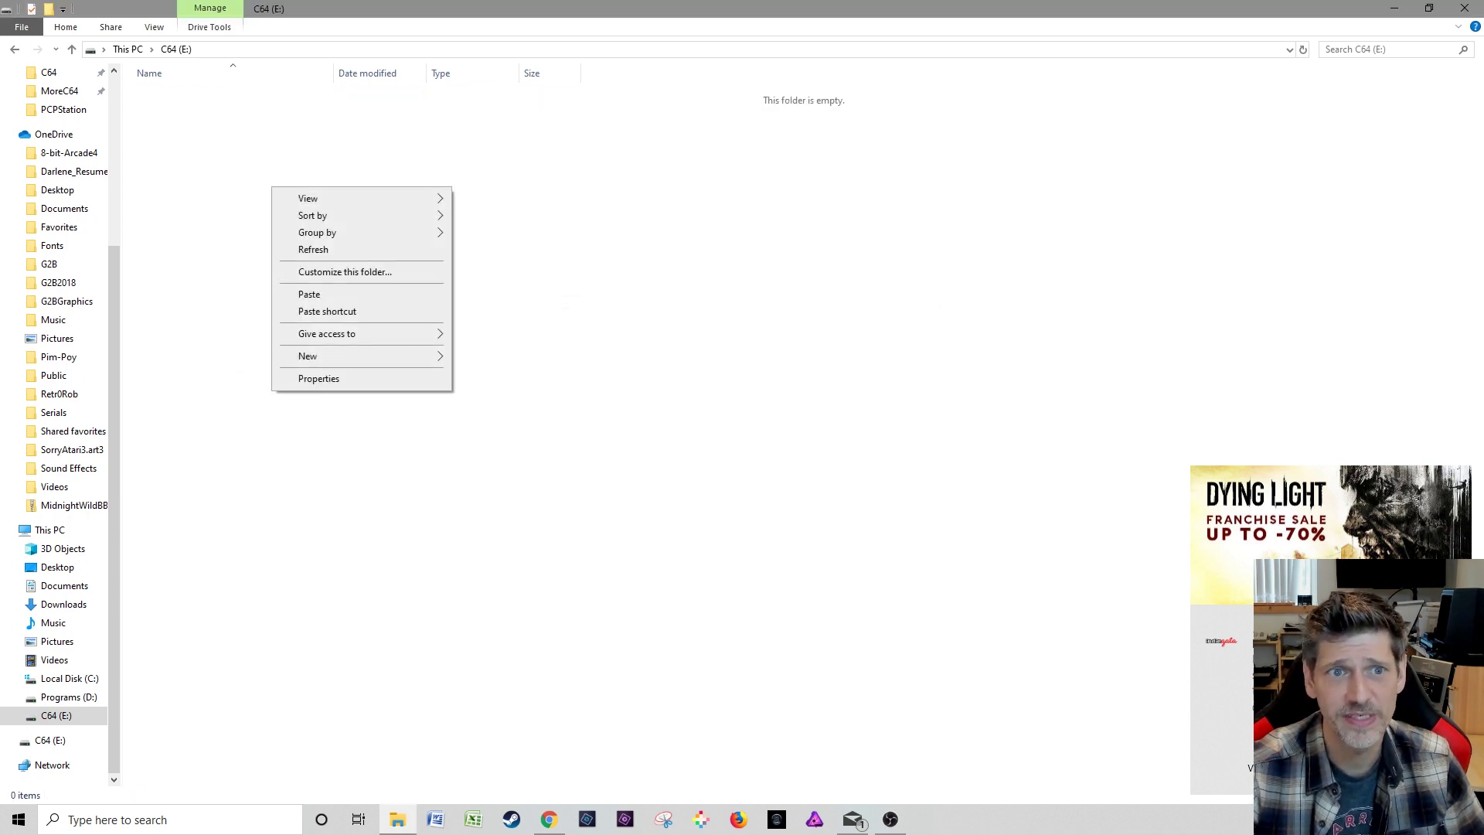
pyautogui.click(309, 293)
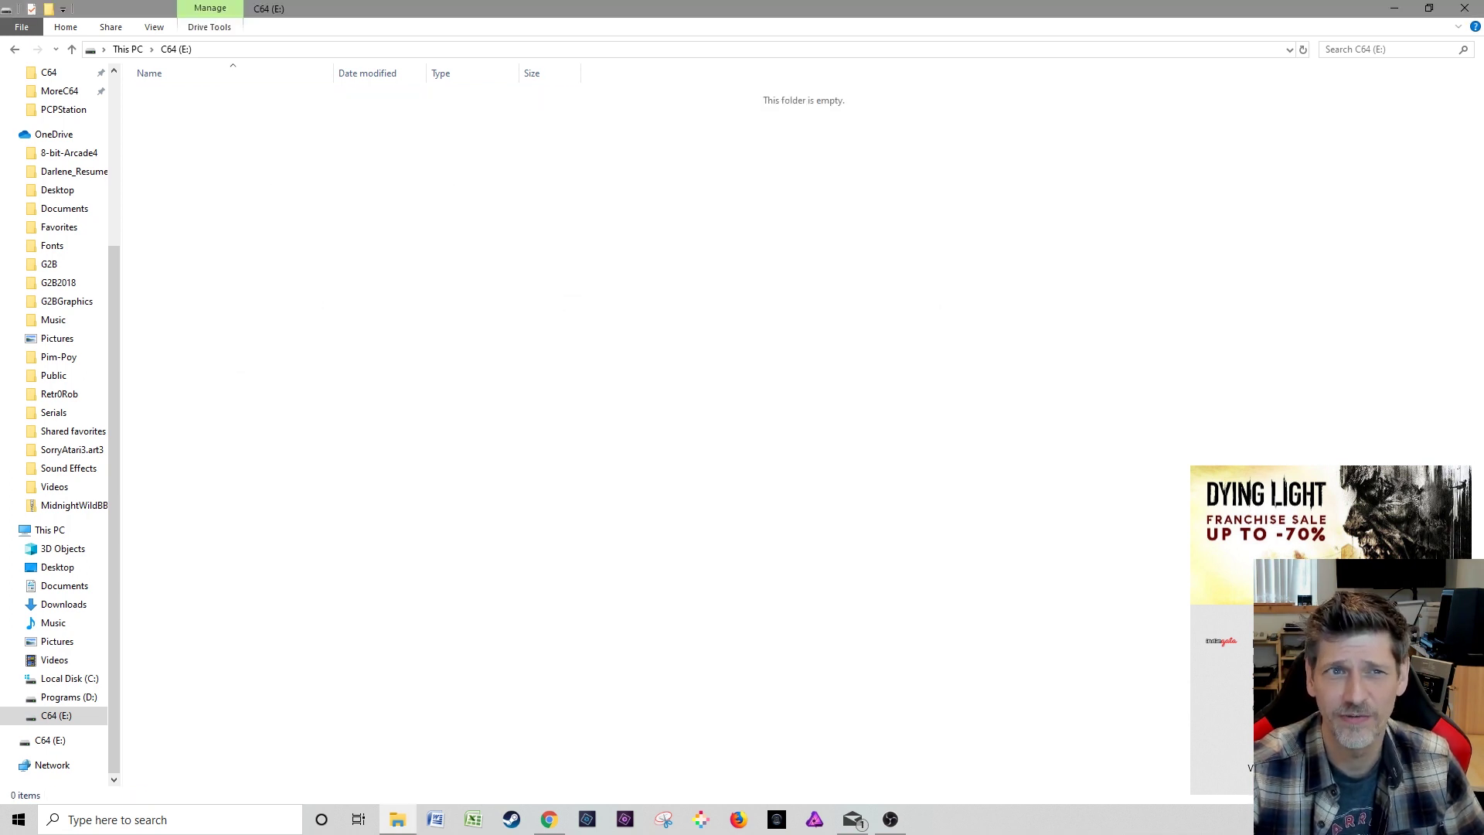
pyautogui.click(309, 294)
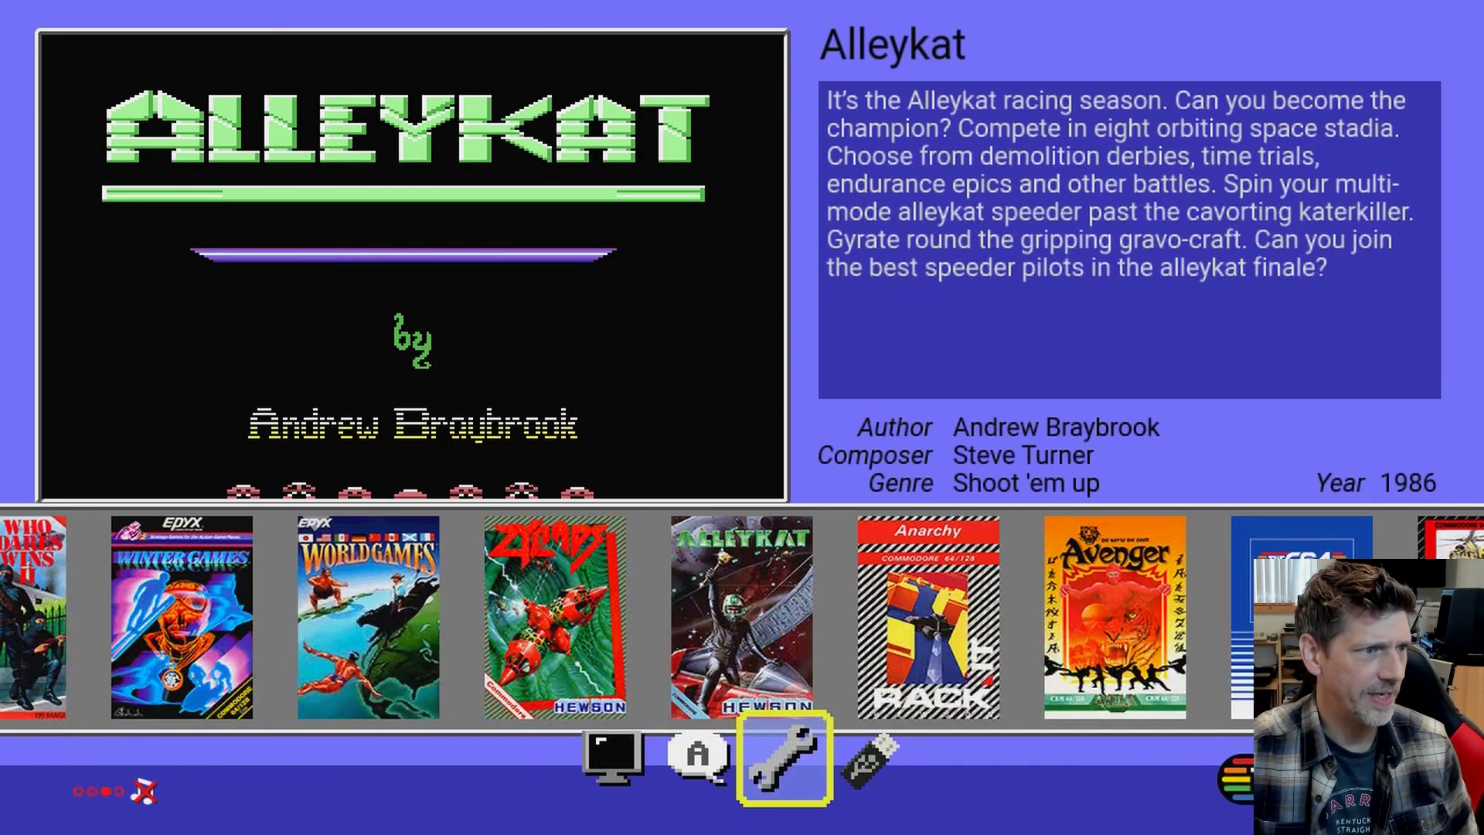
# Back on THEC64 Mini, open the USB File Loader from the carousel and load Super_Mario_Bros_64_-
pyautogui.press('Right')
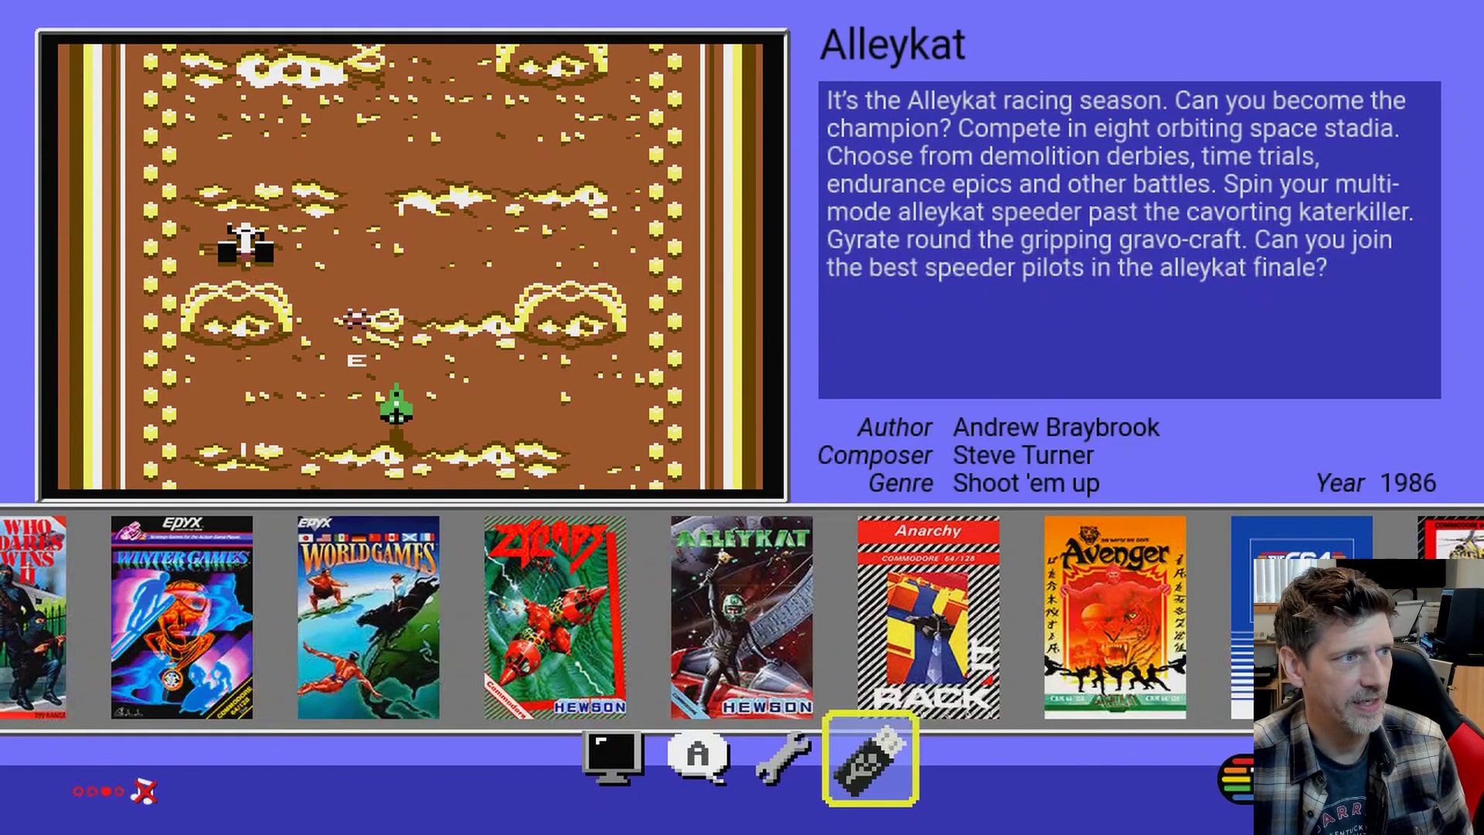
pyautogui.press('Return')
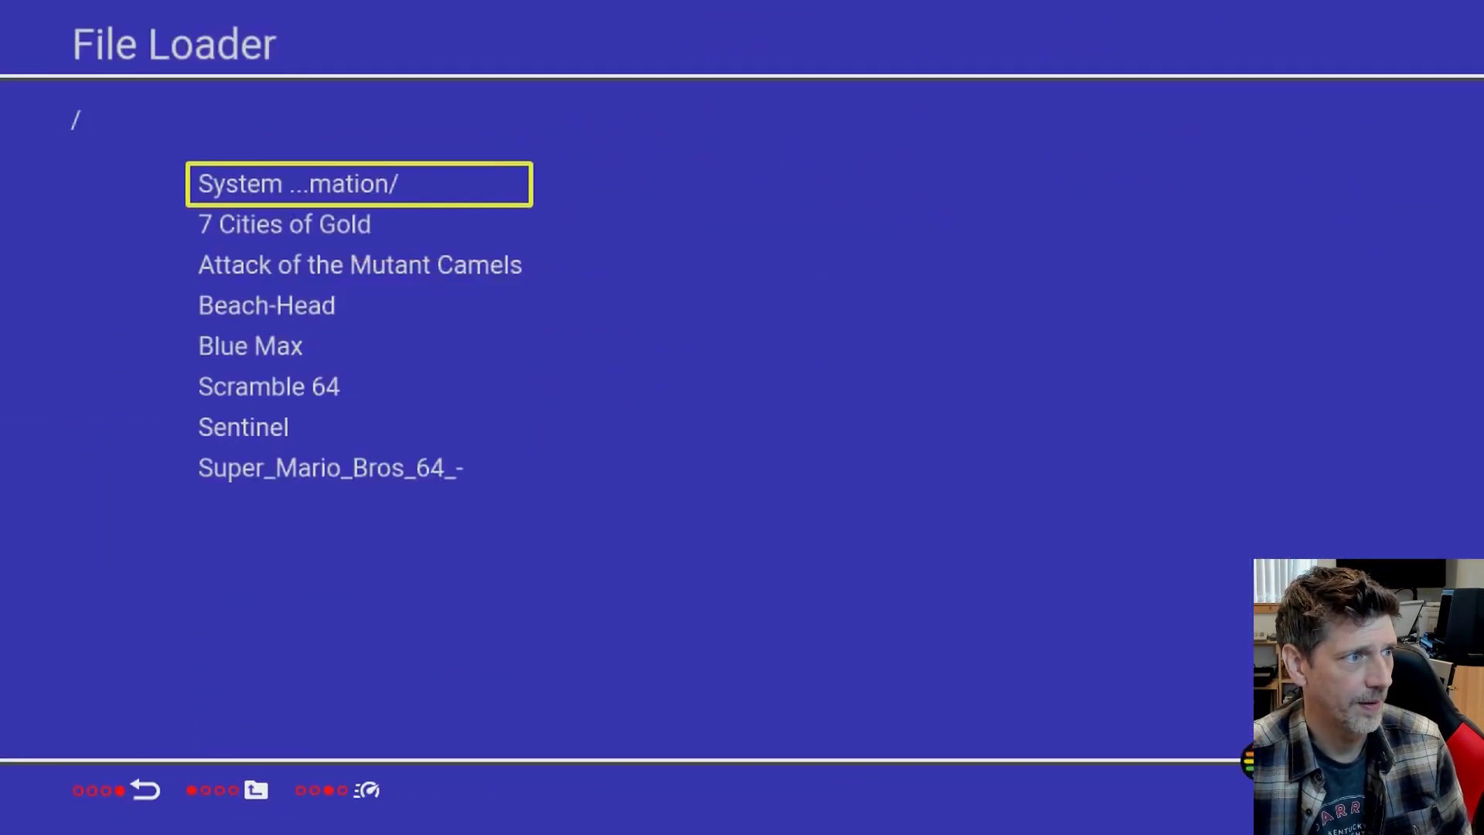
pyautogui.press('Down')
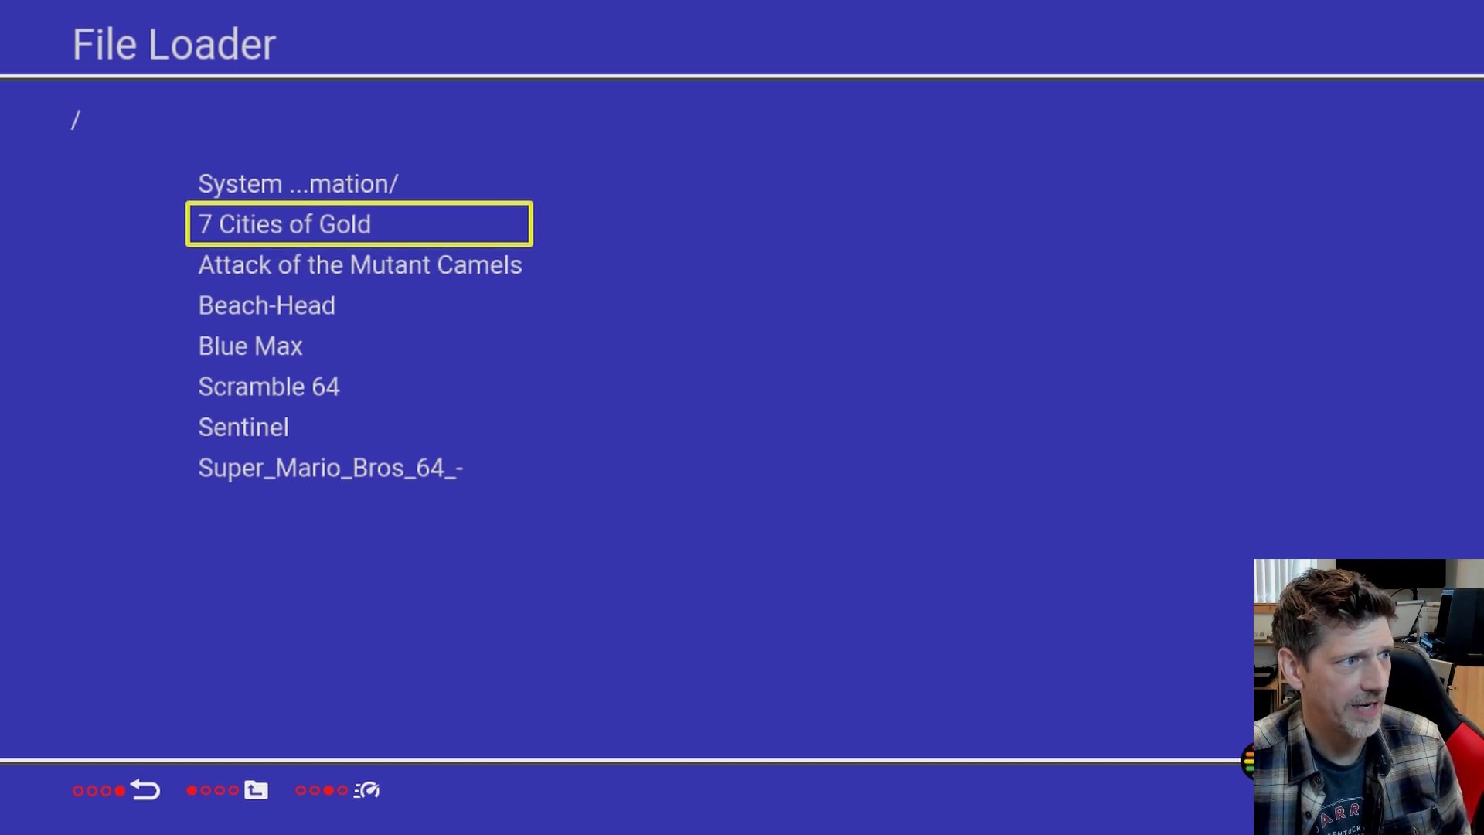
pyautogui.press('Down')
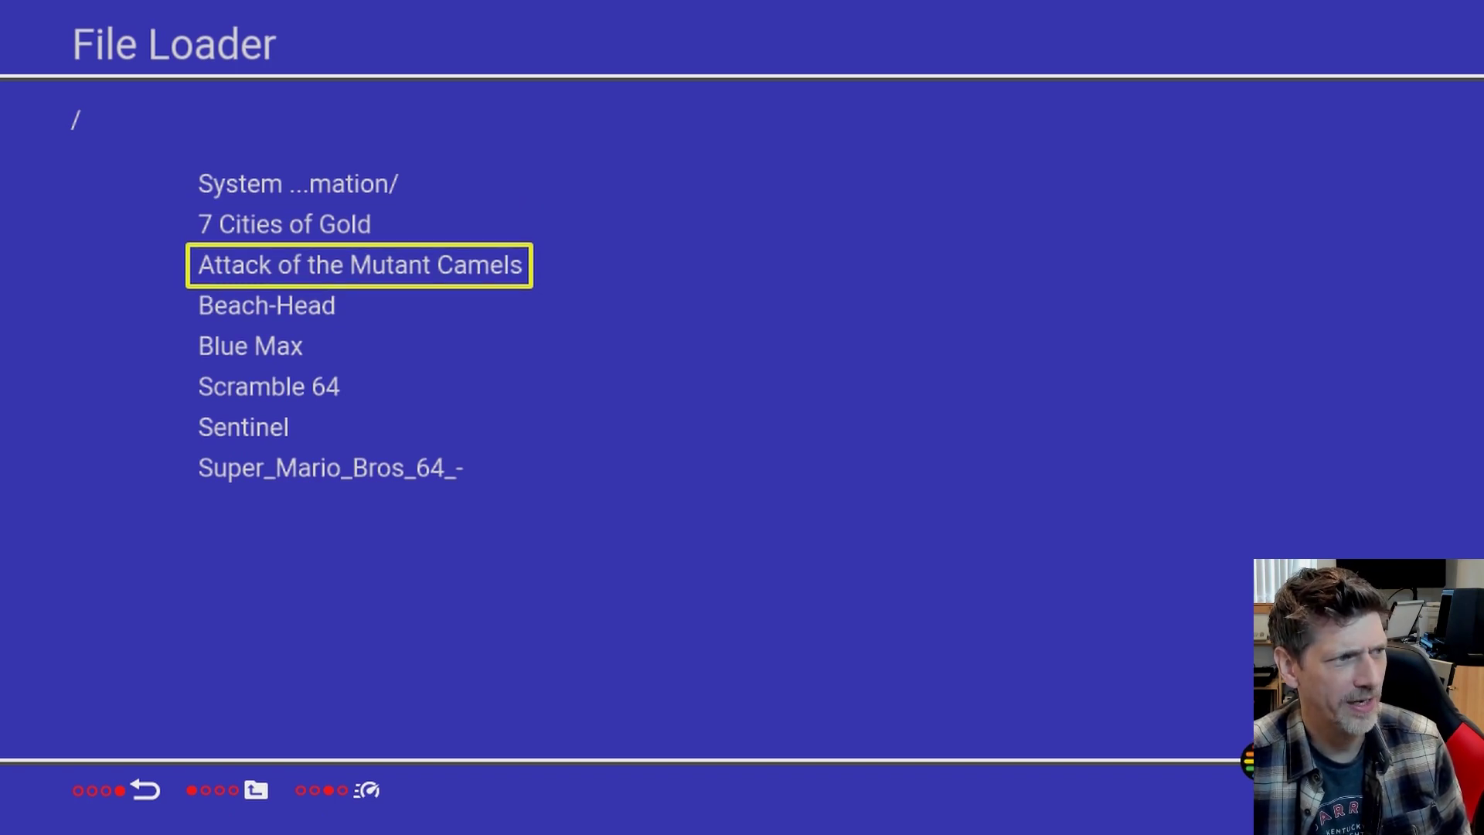
pyautogui.press('Down')
pyautogui.press('Down')
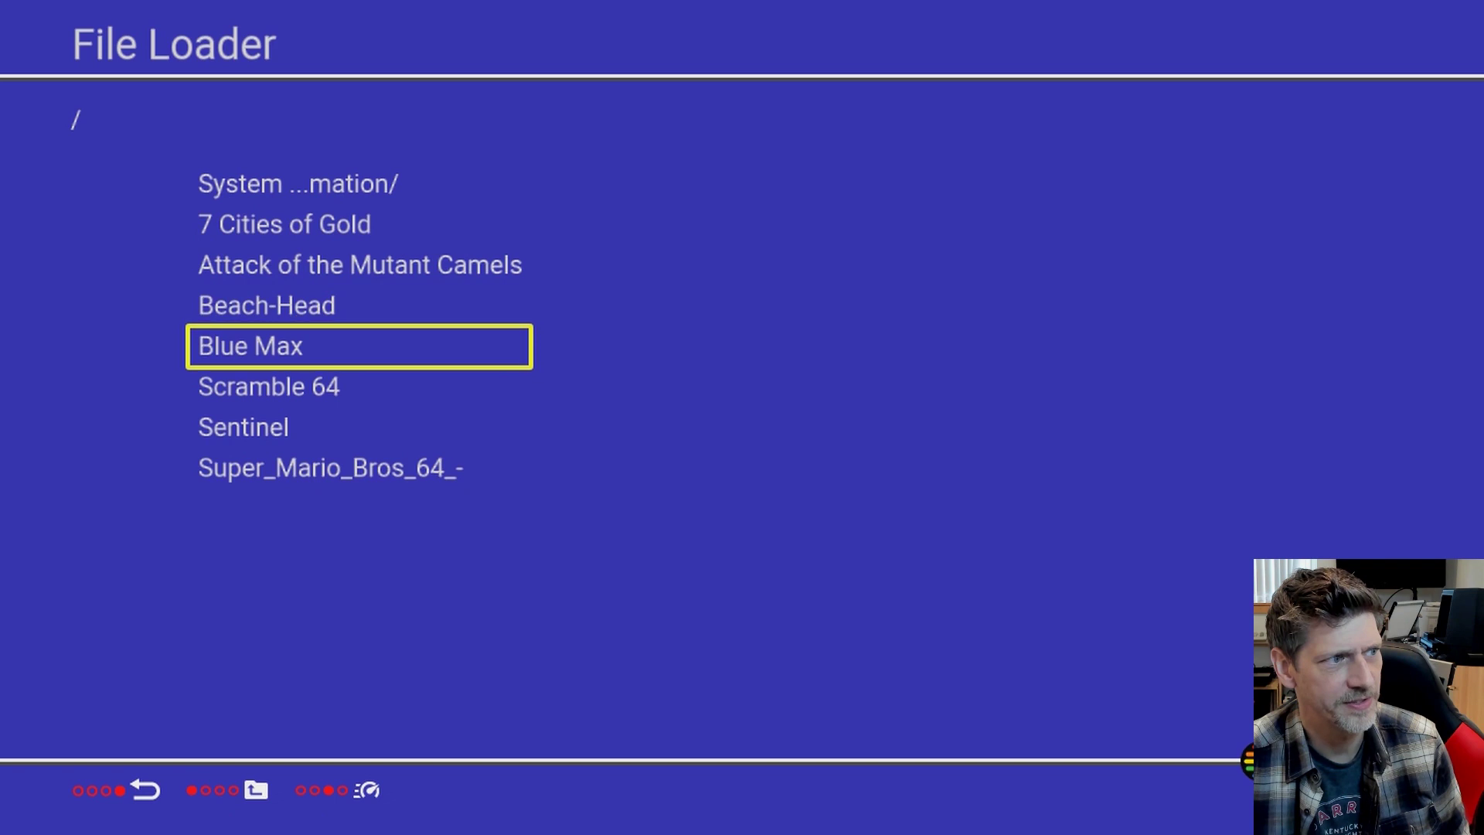
pyautogui.press('Down')
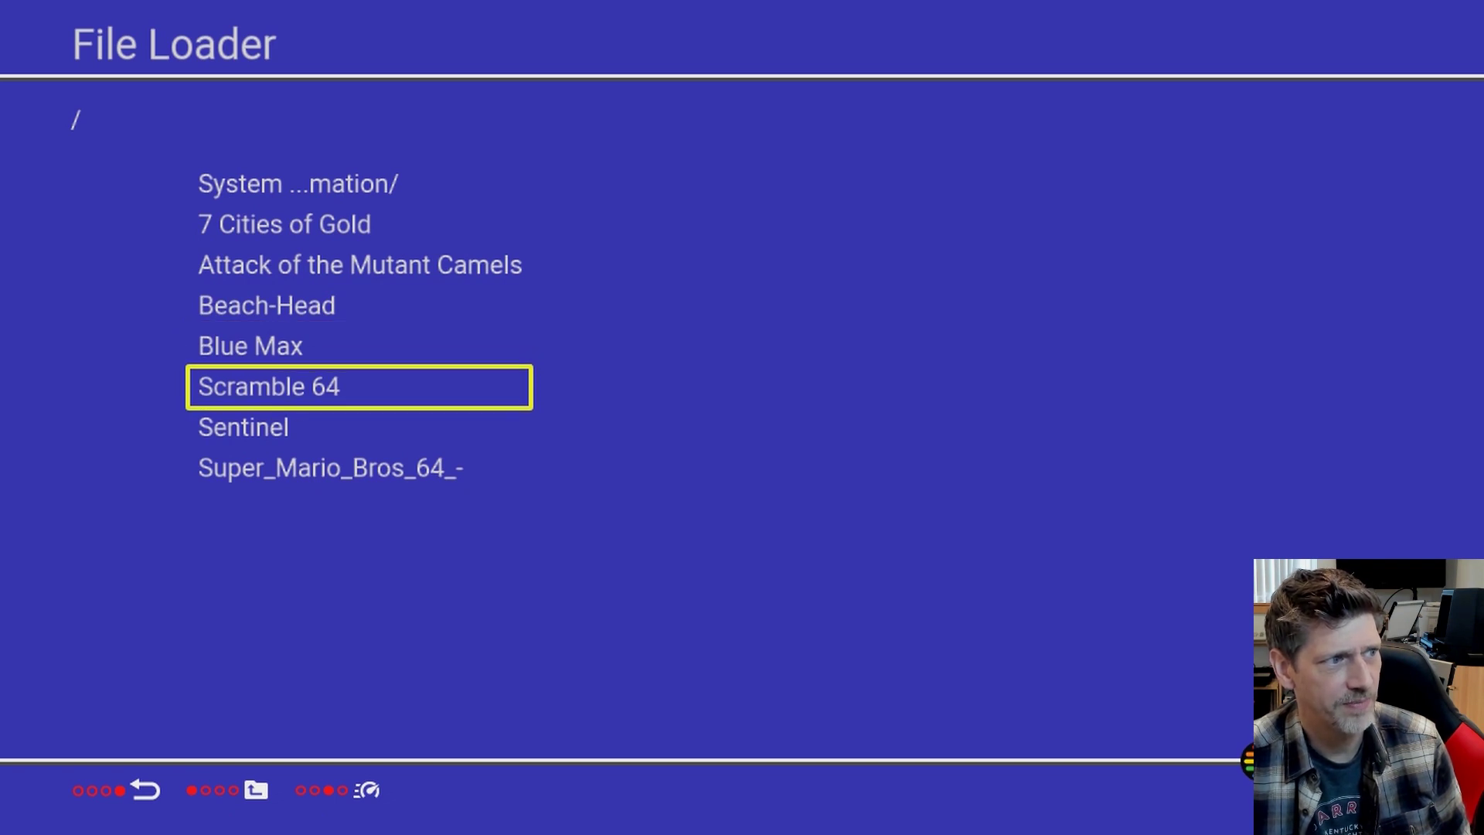
pyautogui.press('Down')
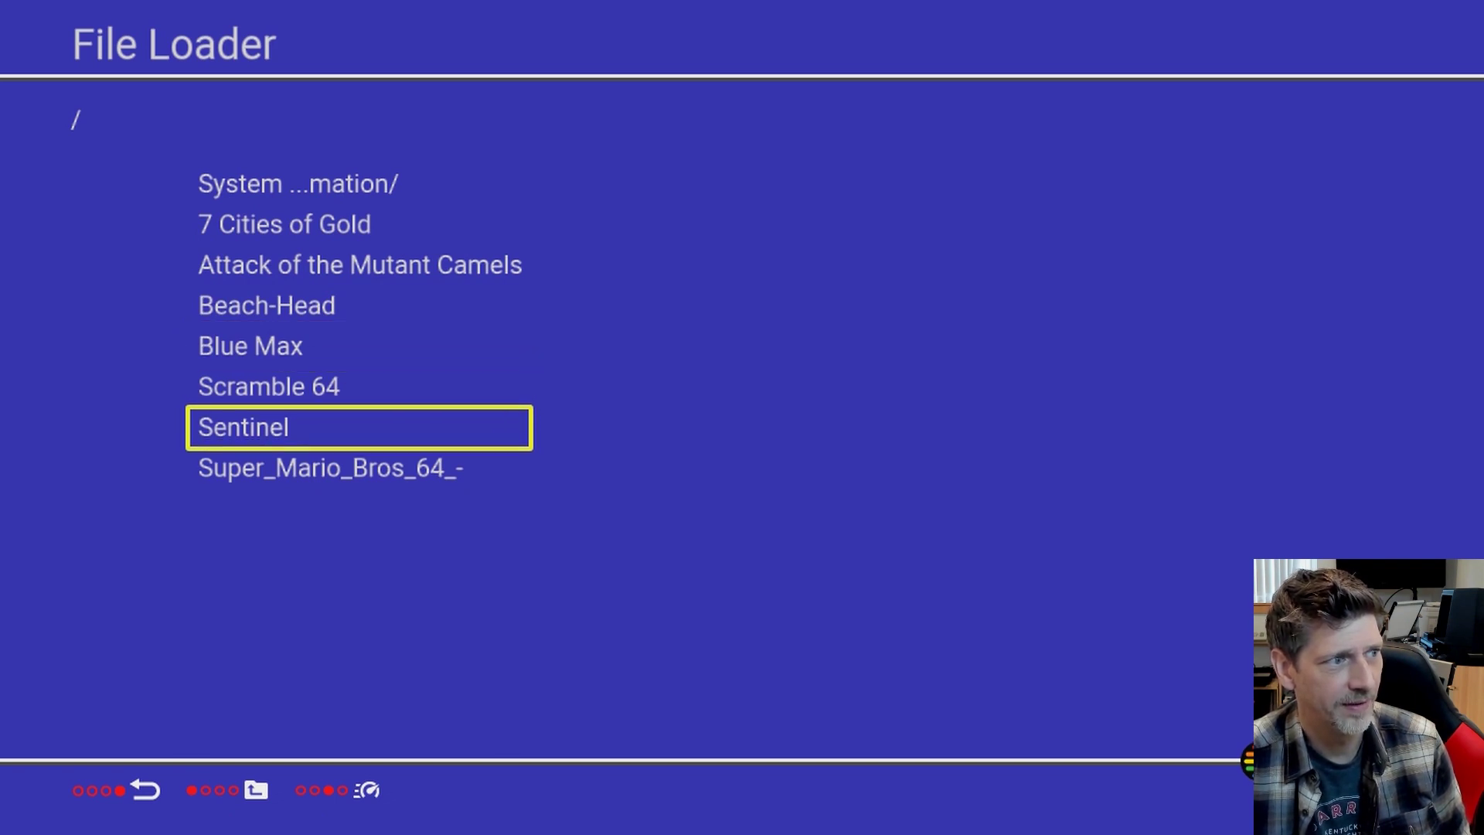
pyautogui.press('Down')
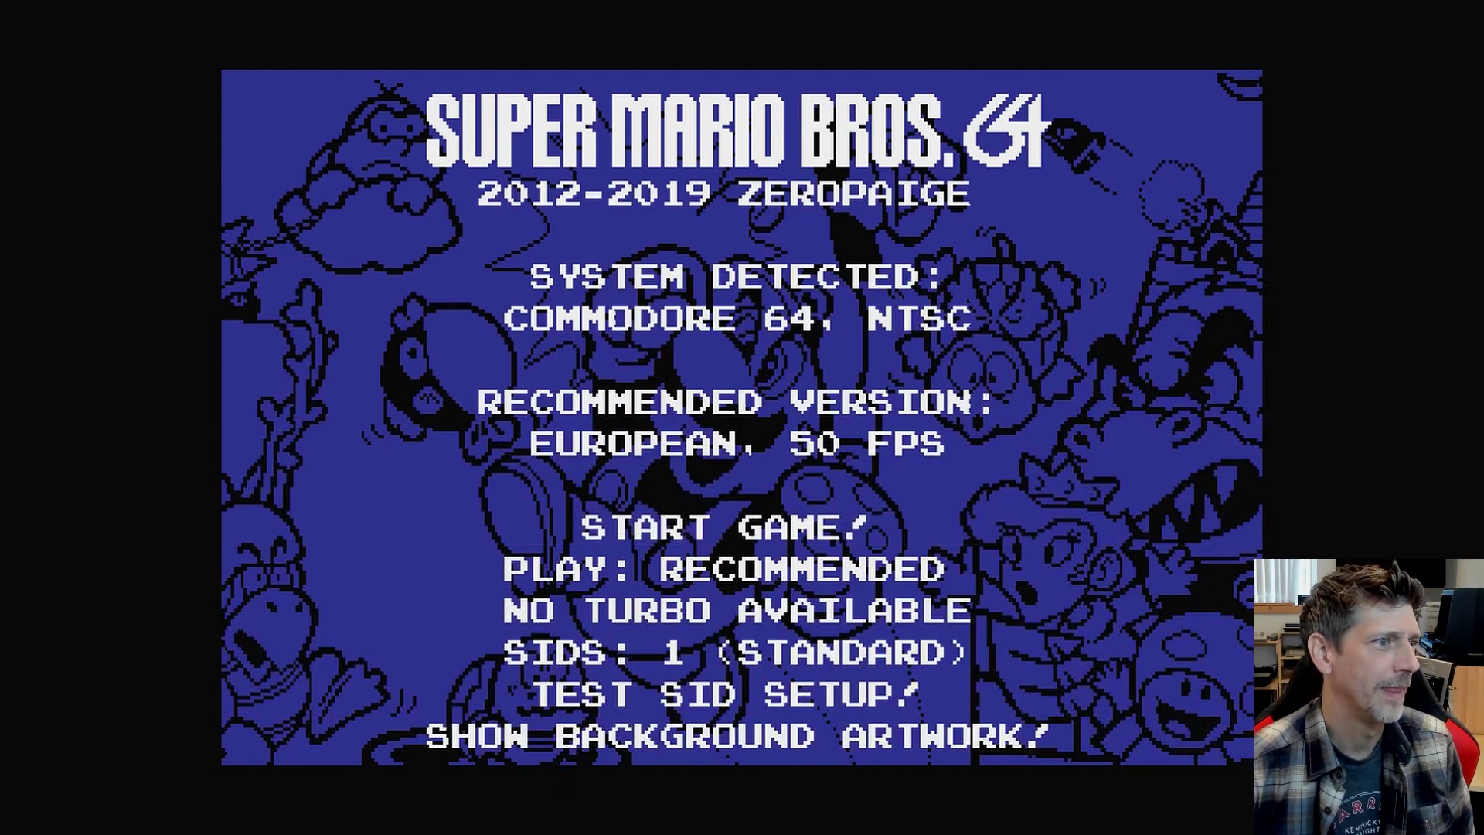
# Start Super Mario Bros. 64 with the recommended version and try moving Mario in a one-player game
pyautogui.press('Return')
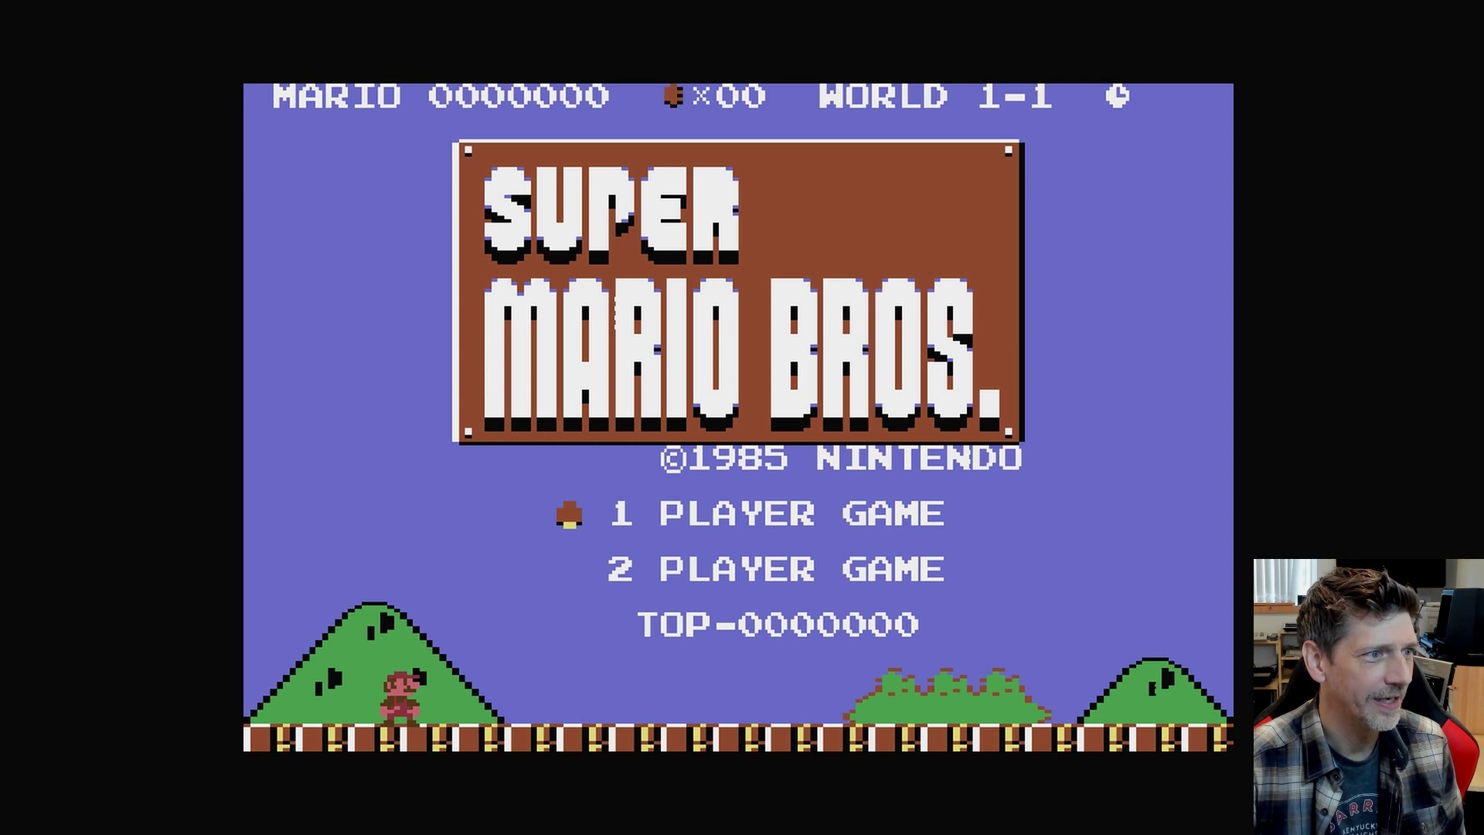
pyautogui.press('space')
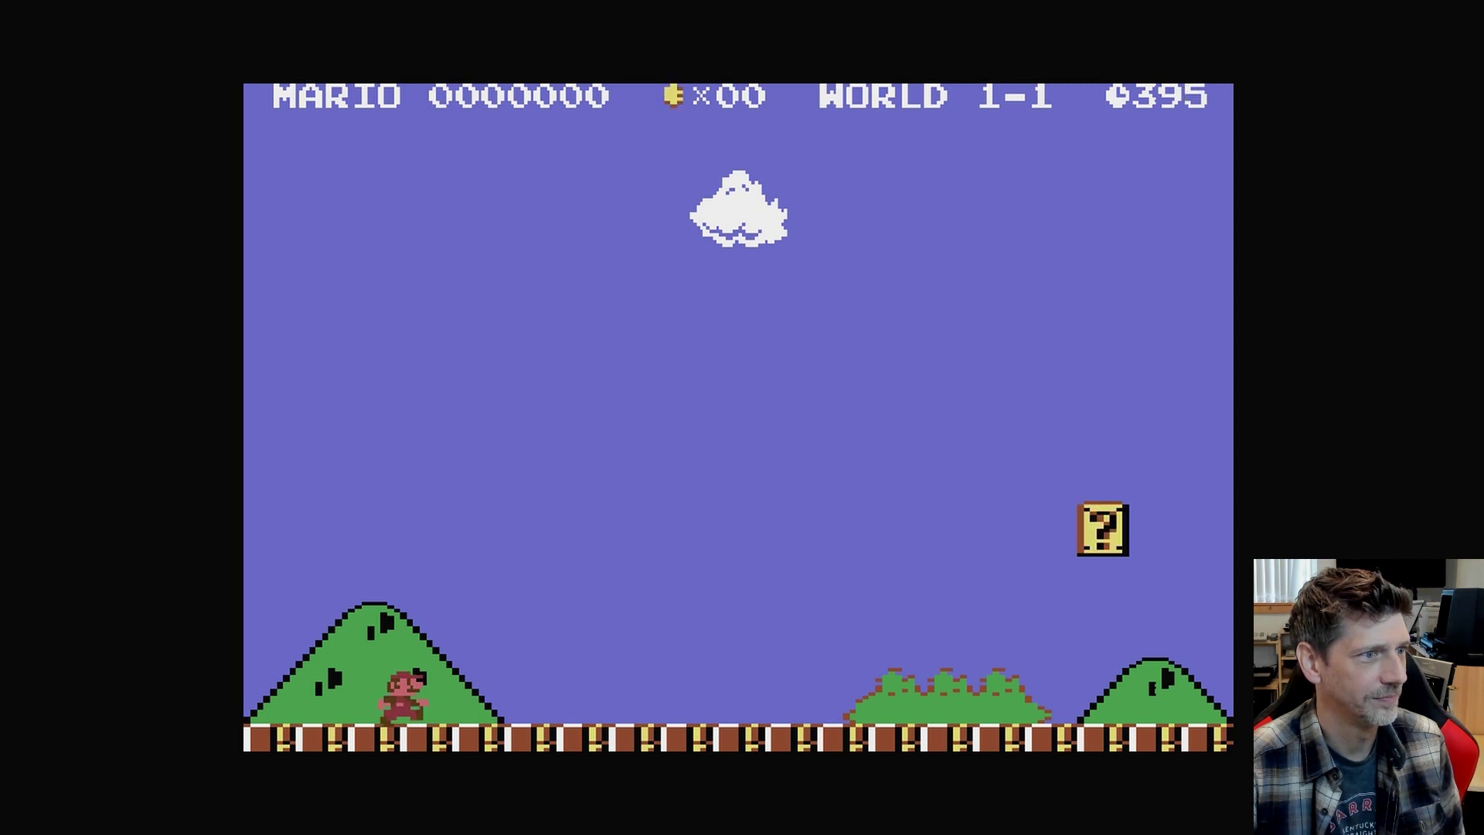
pyautogui.press('Right')
pyautogui.press('space')
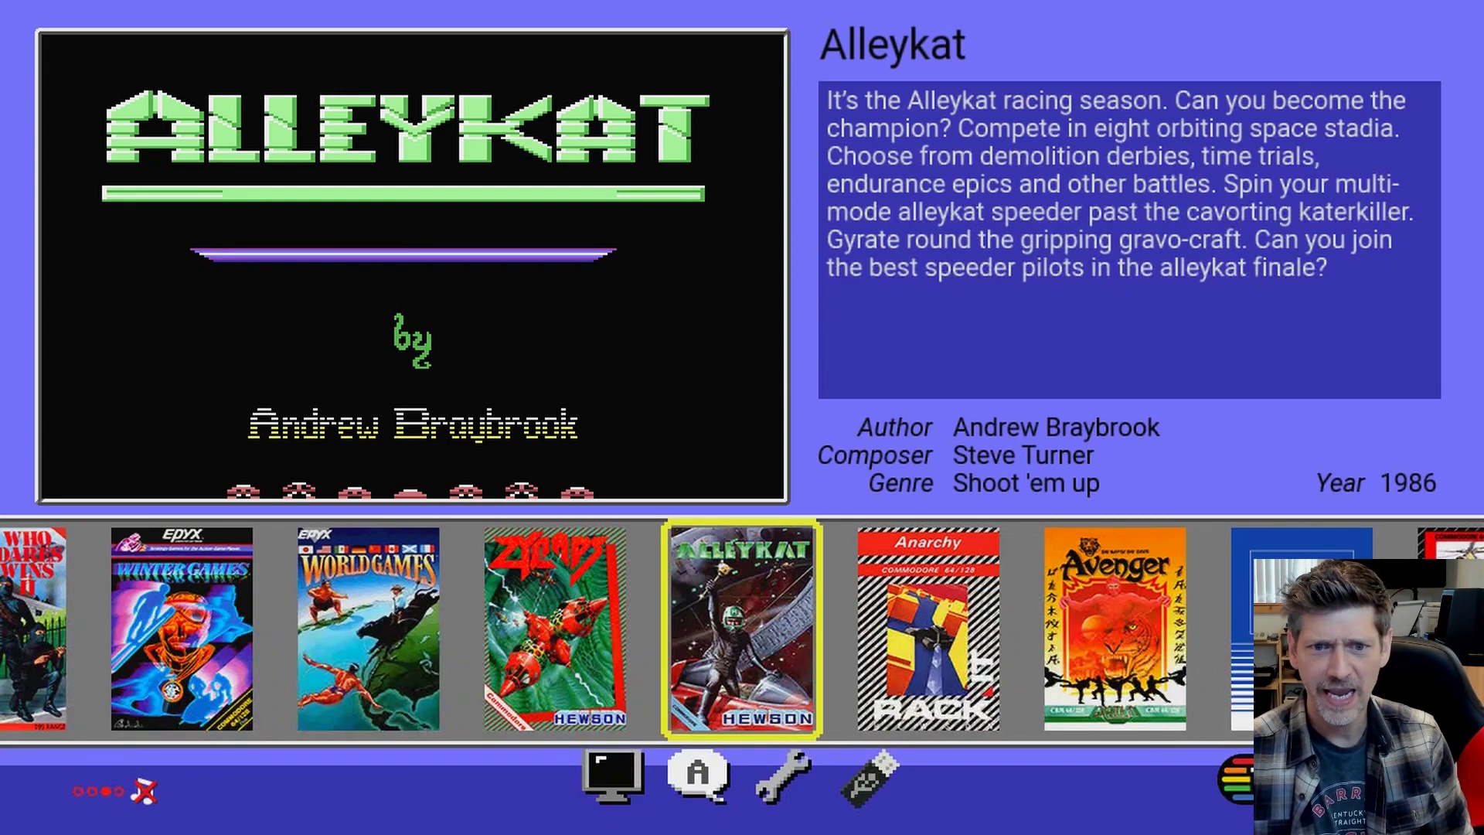
# Reload Super Mario Bros. 64 through the carousel's USB File Loader and start a one-player game
pyautogui.press('Down')
pyautogui.press('Right')
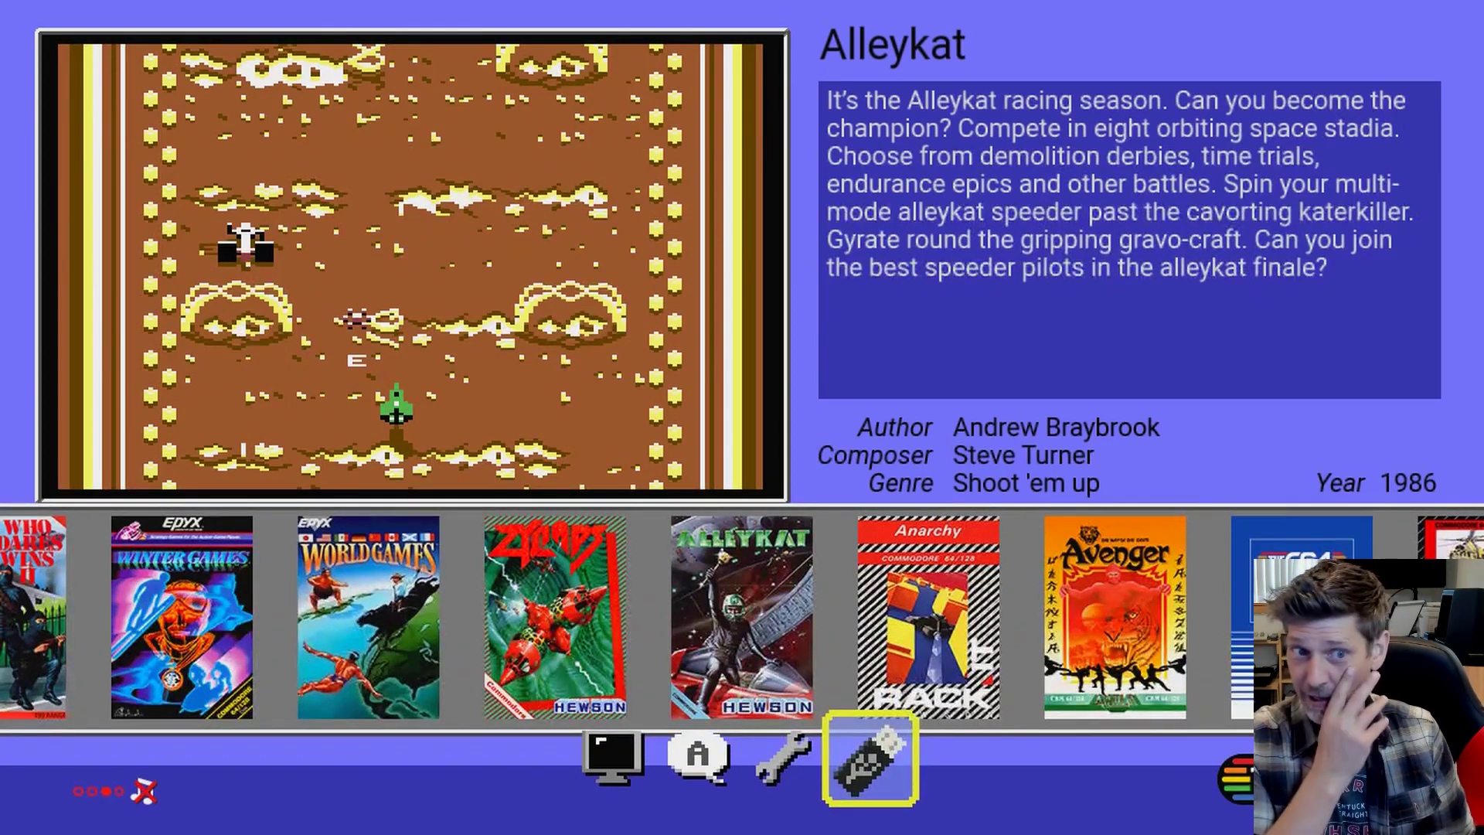
pyautogui.press('Return')
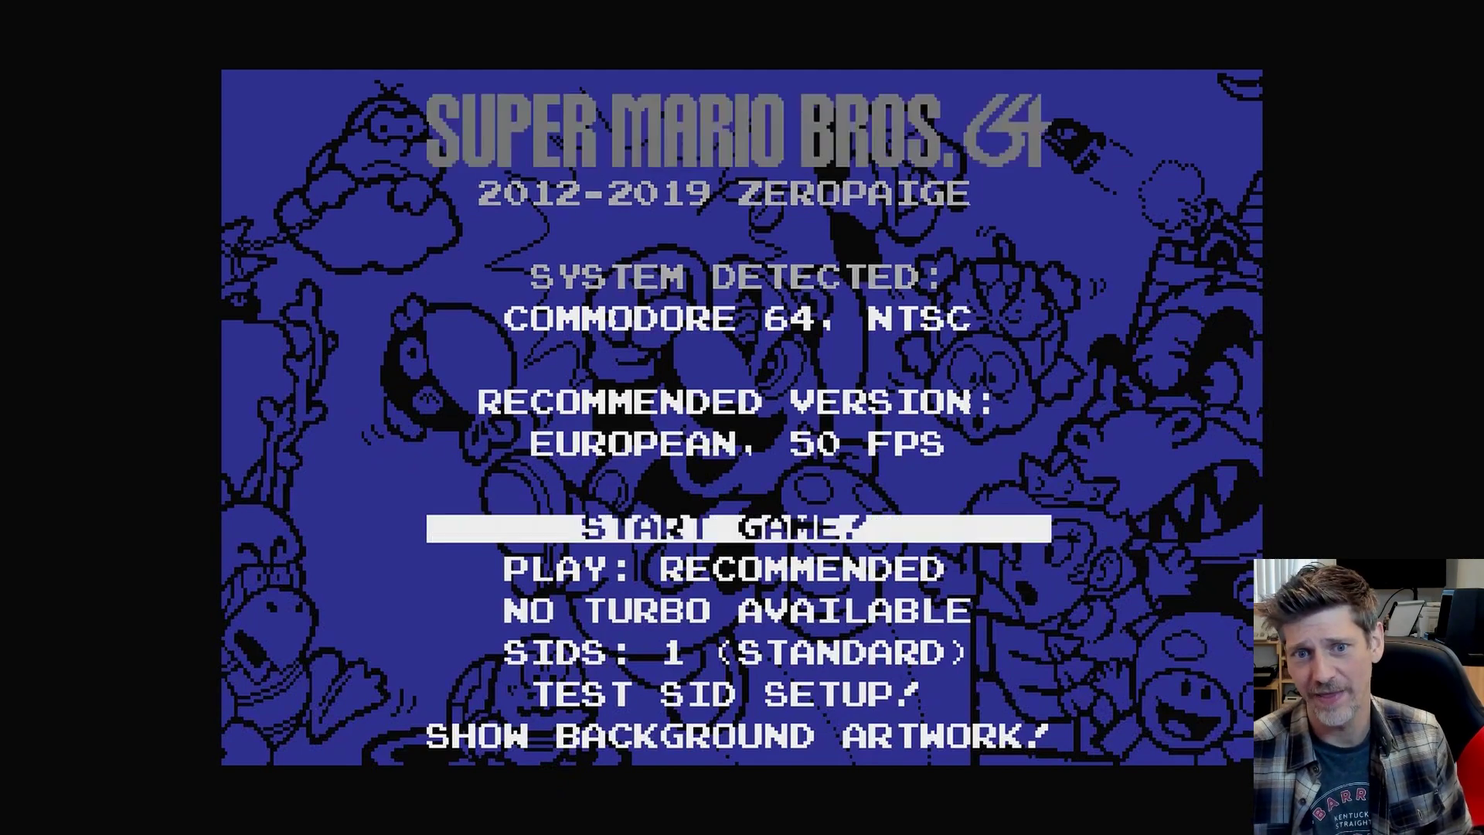
pyautogui.press('Return')
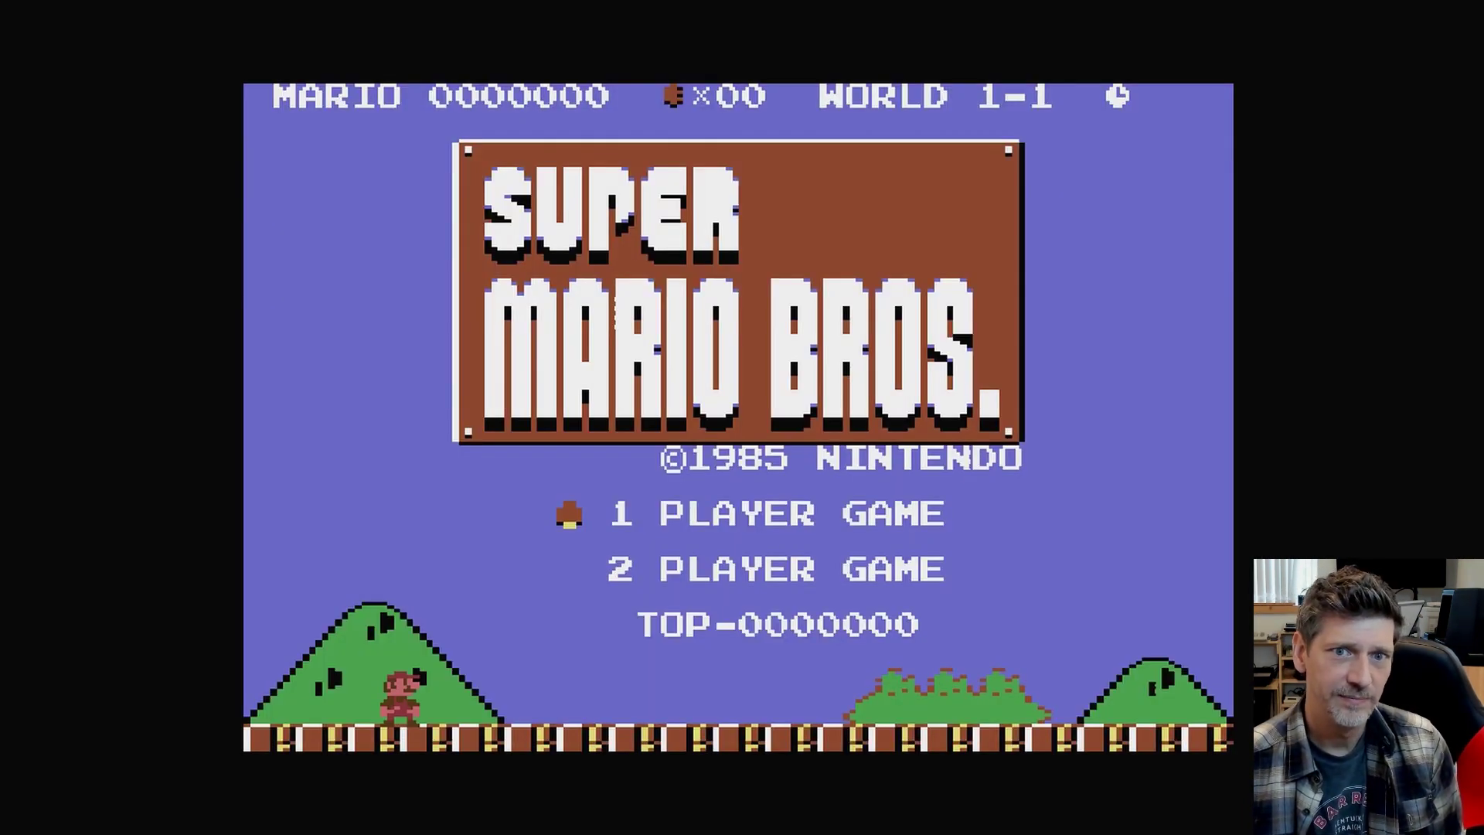
pyautogui.press('Return')
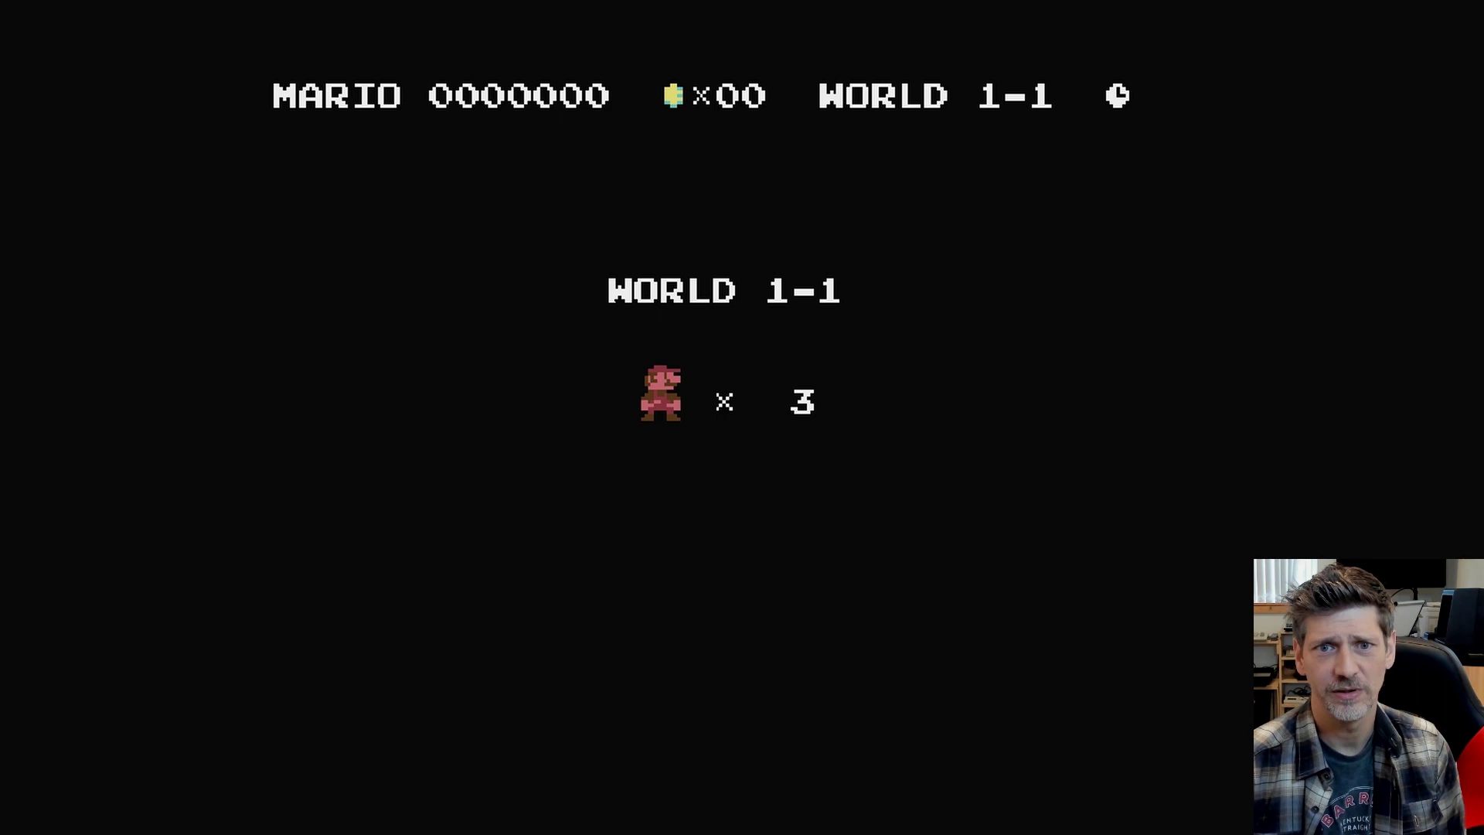
pyautogui.press('Right')
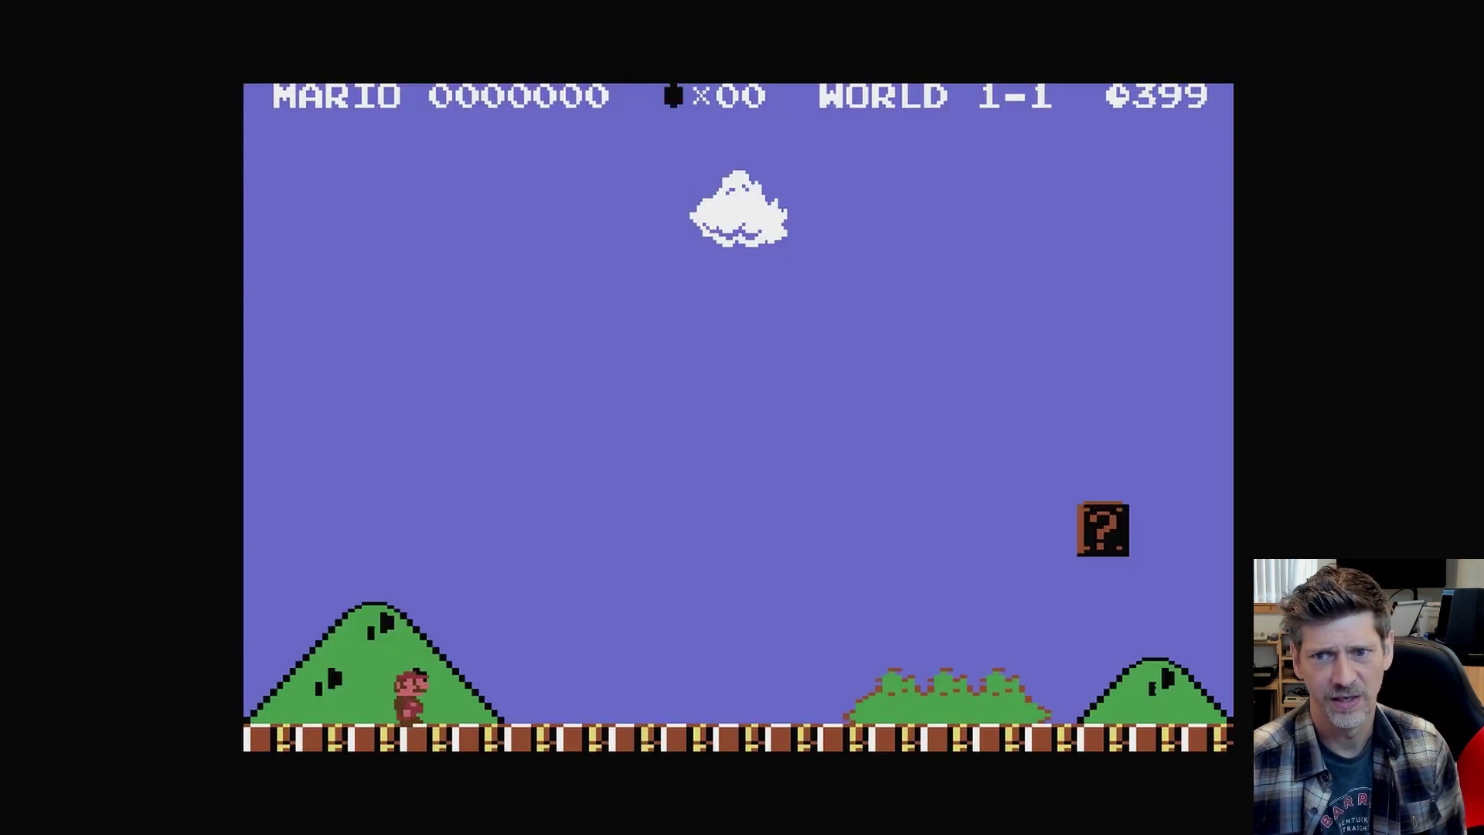
pyautogui.press('Right')
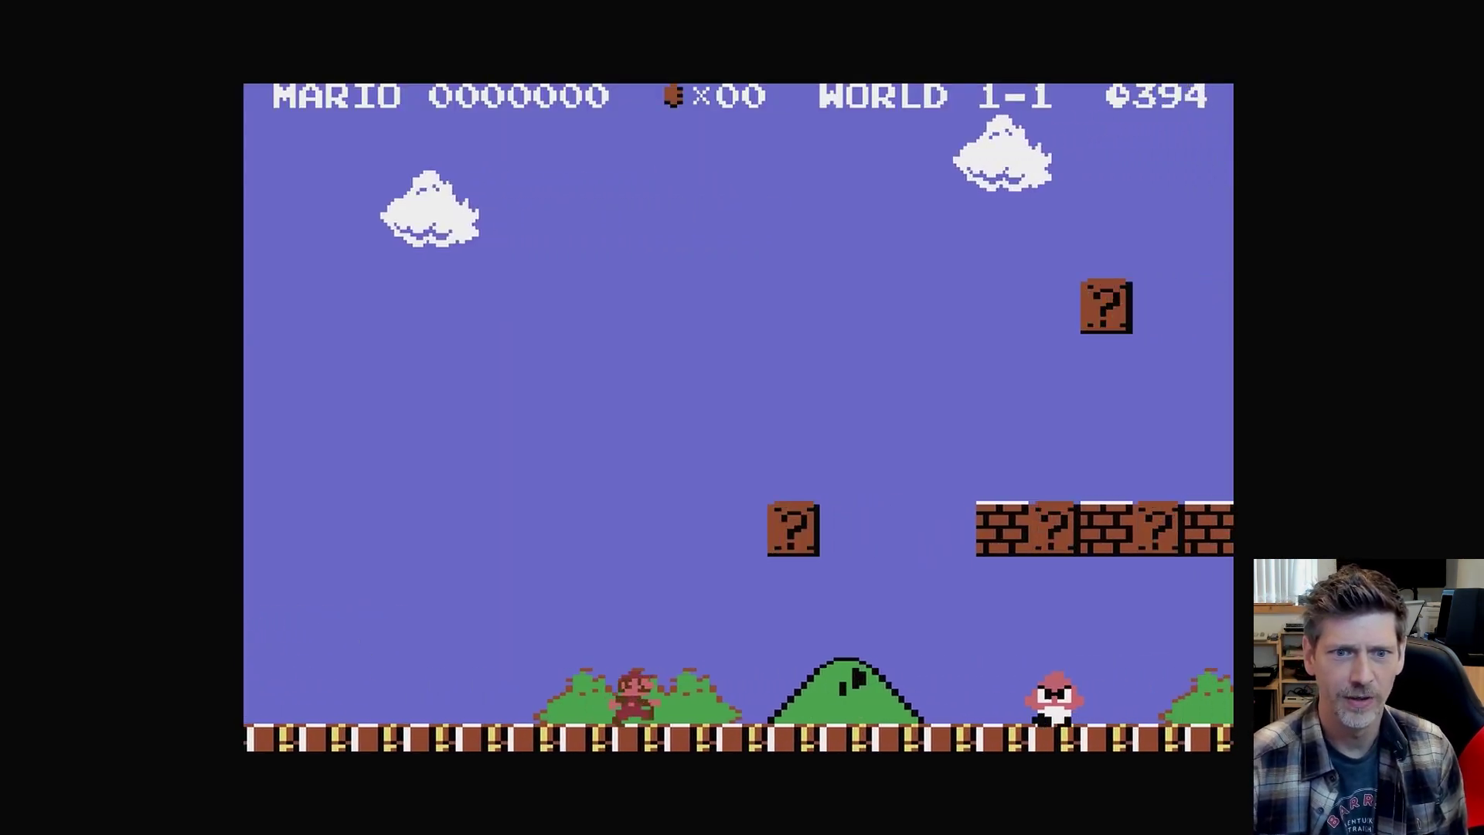
pyautogui.press('Left')
pyautogui.press('Up')
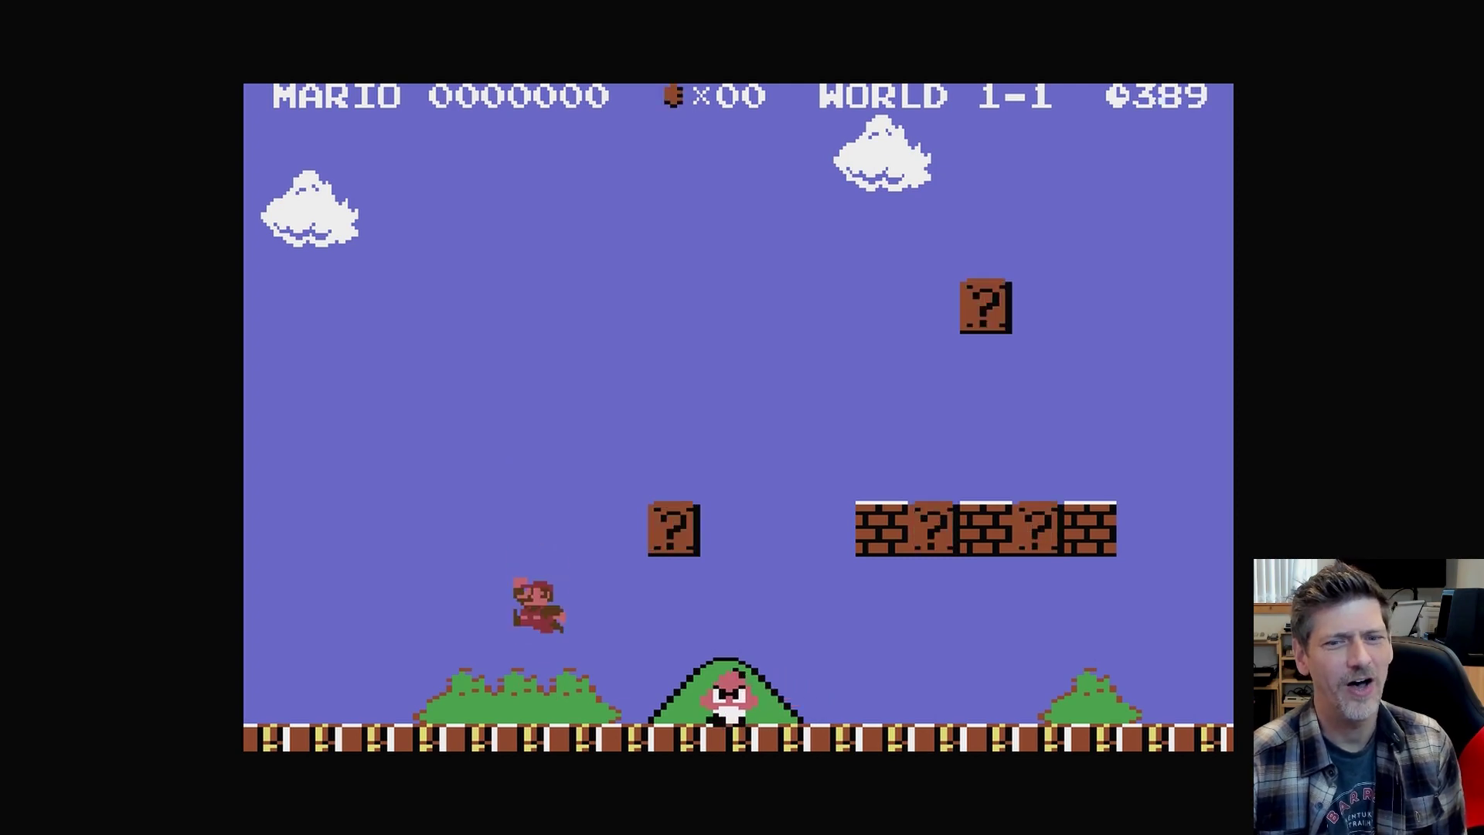
pyautogui.press('Right')
pyautogui.press('Up')
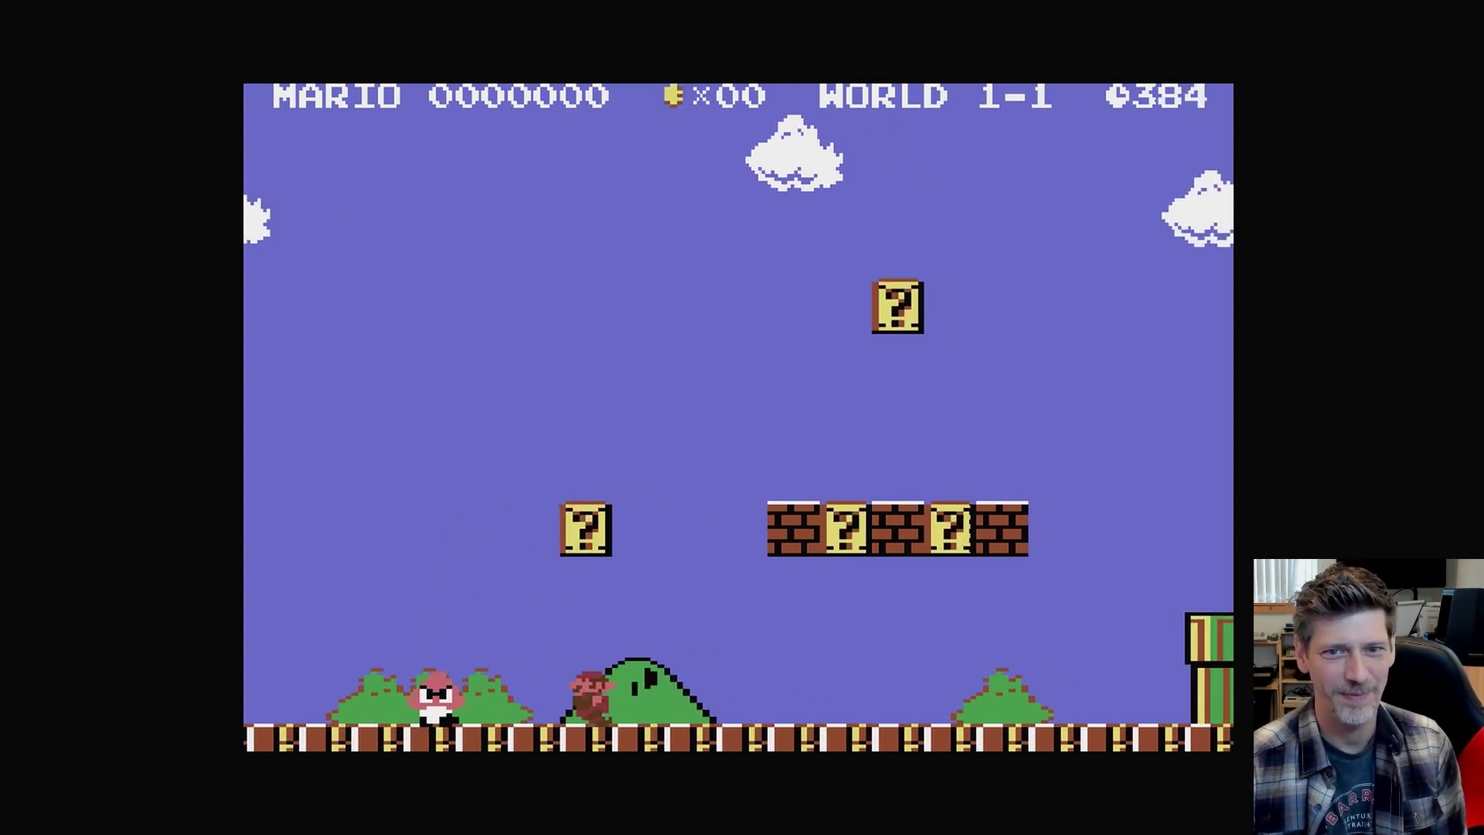
pyautogui.press('Right')
pyautogui.press('Up')
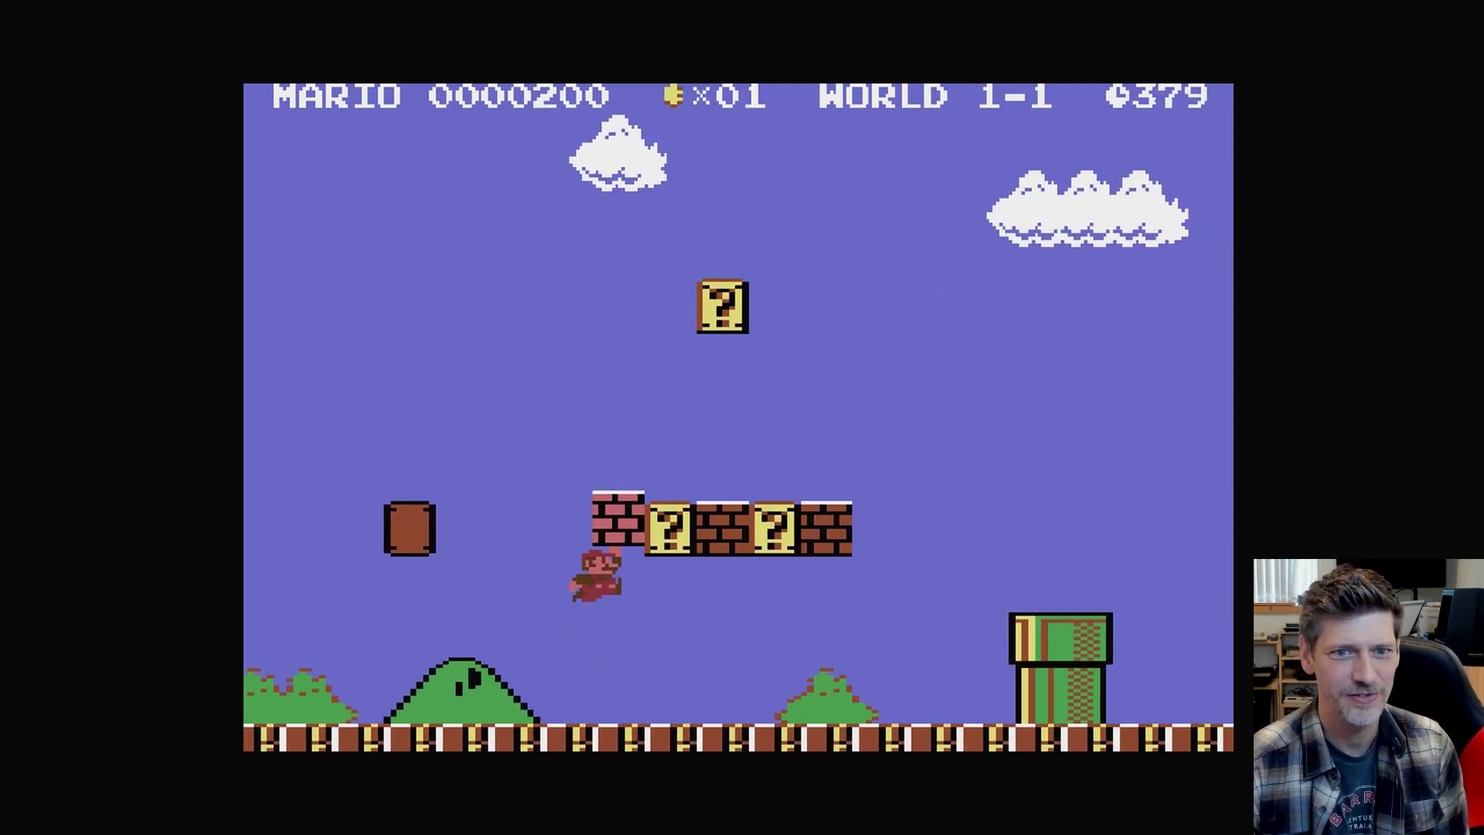
pyautogui.press('Up')
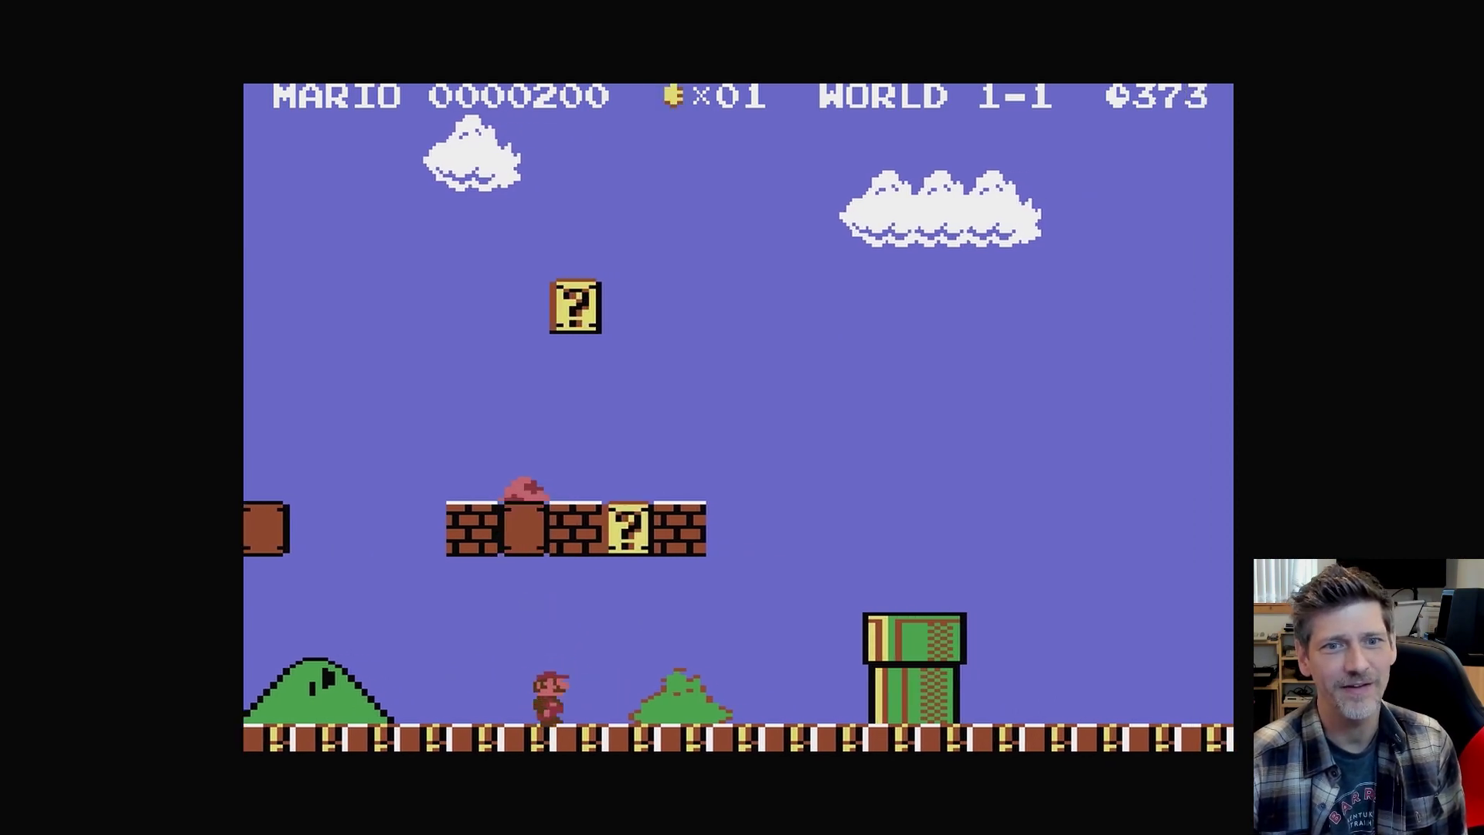
pyautogui.press('Right')
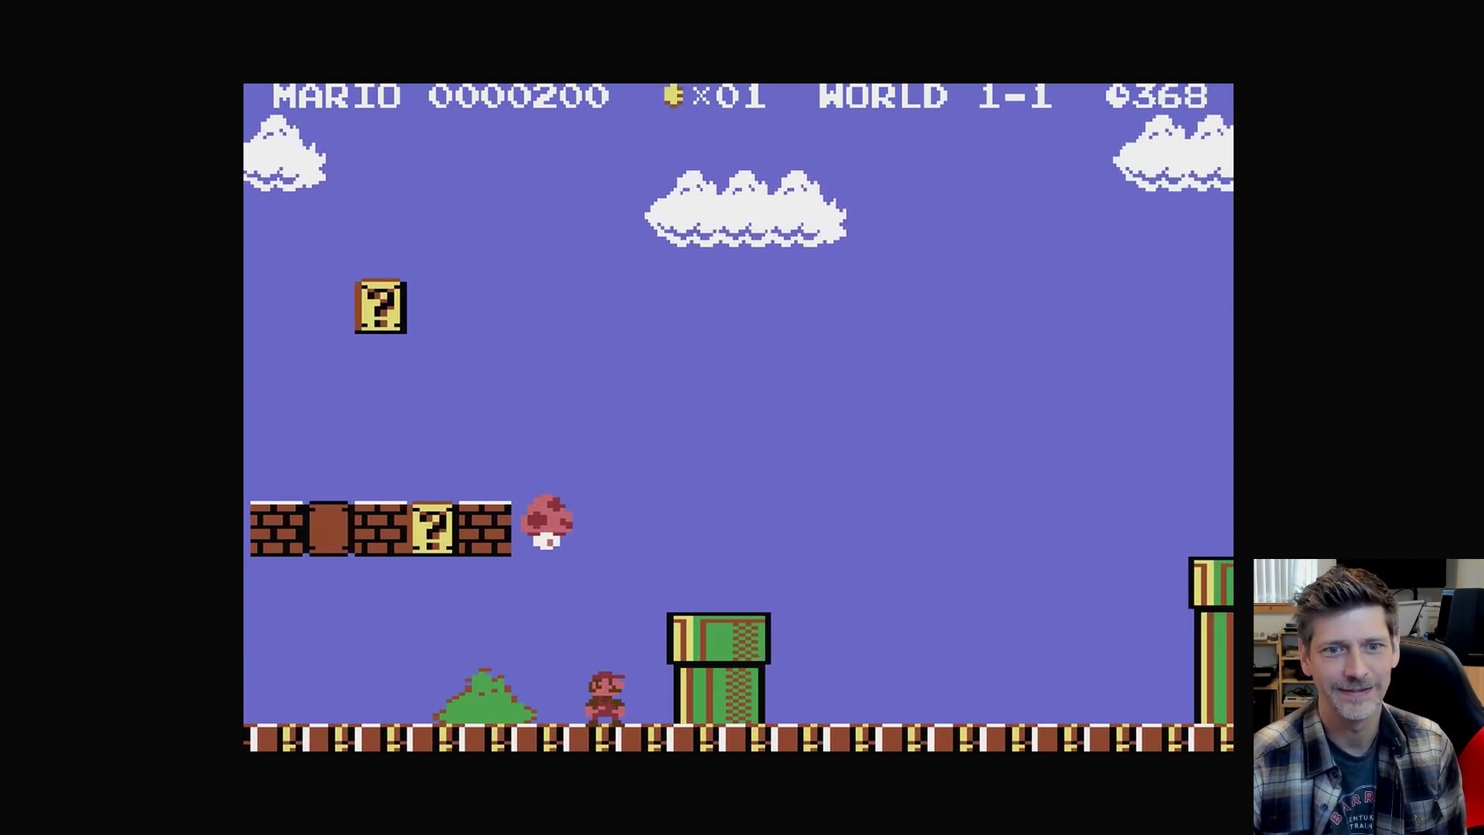
pyautogui.press('Up')
pyautogui.press('Left')
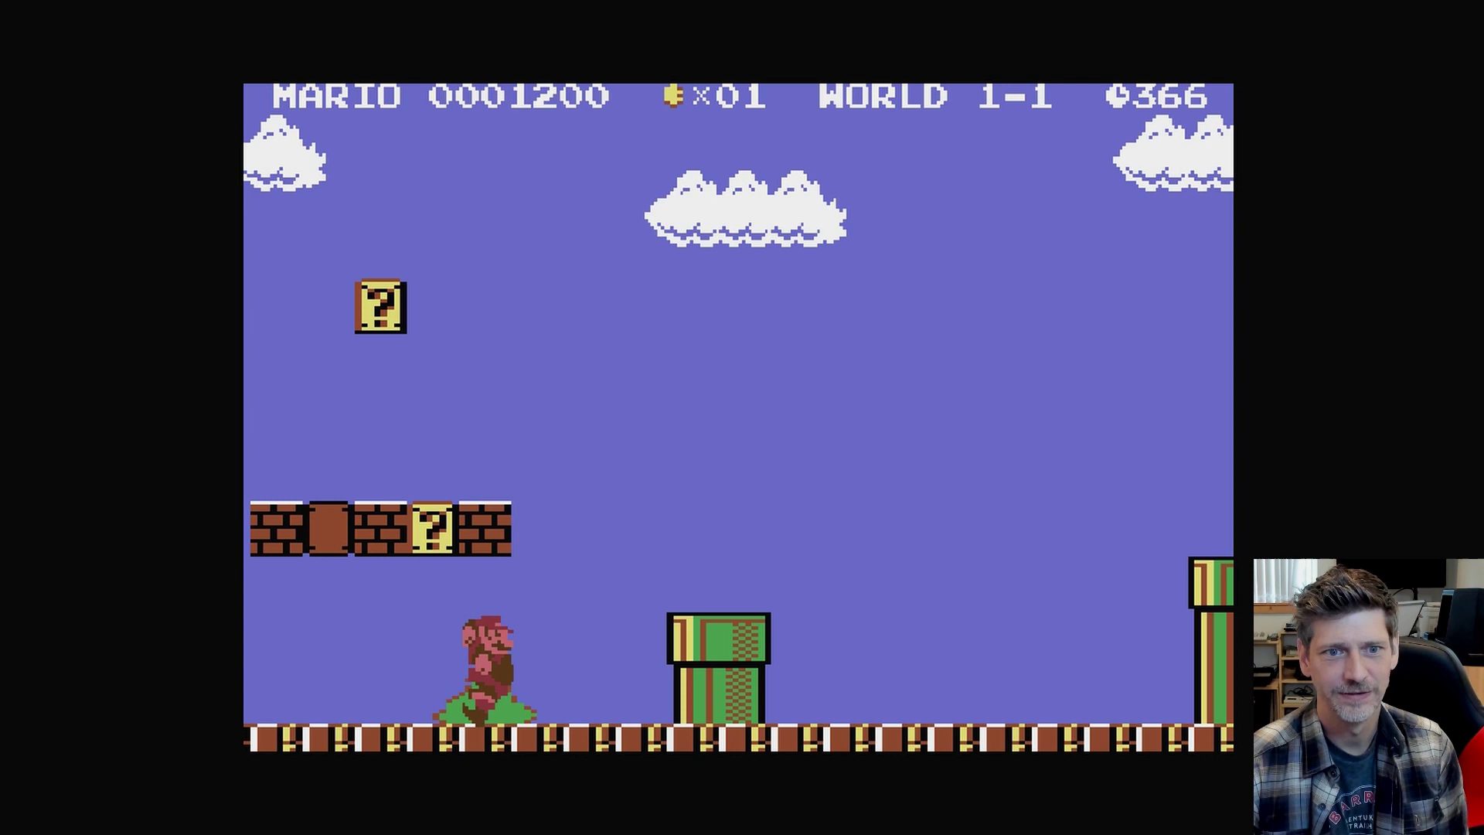
pyautogui.press('Up')
pyautogui.press('Up')
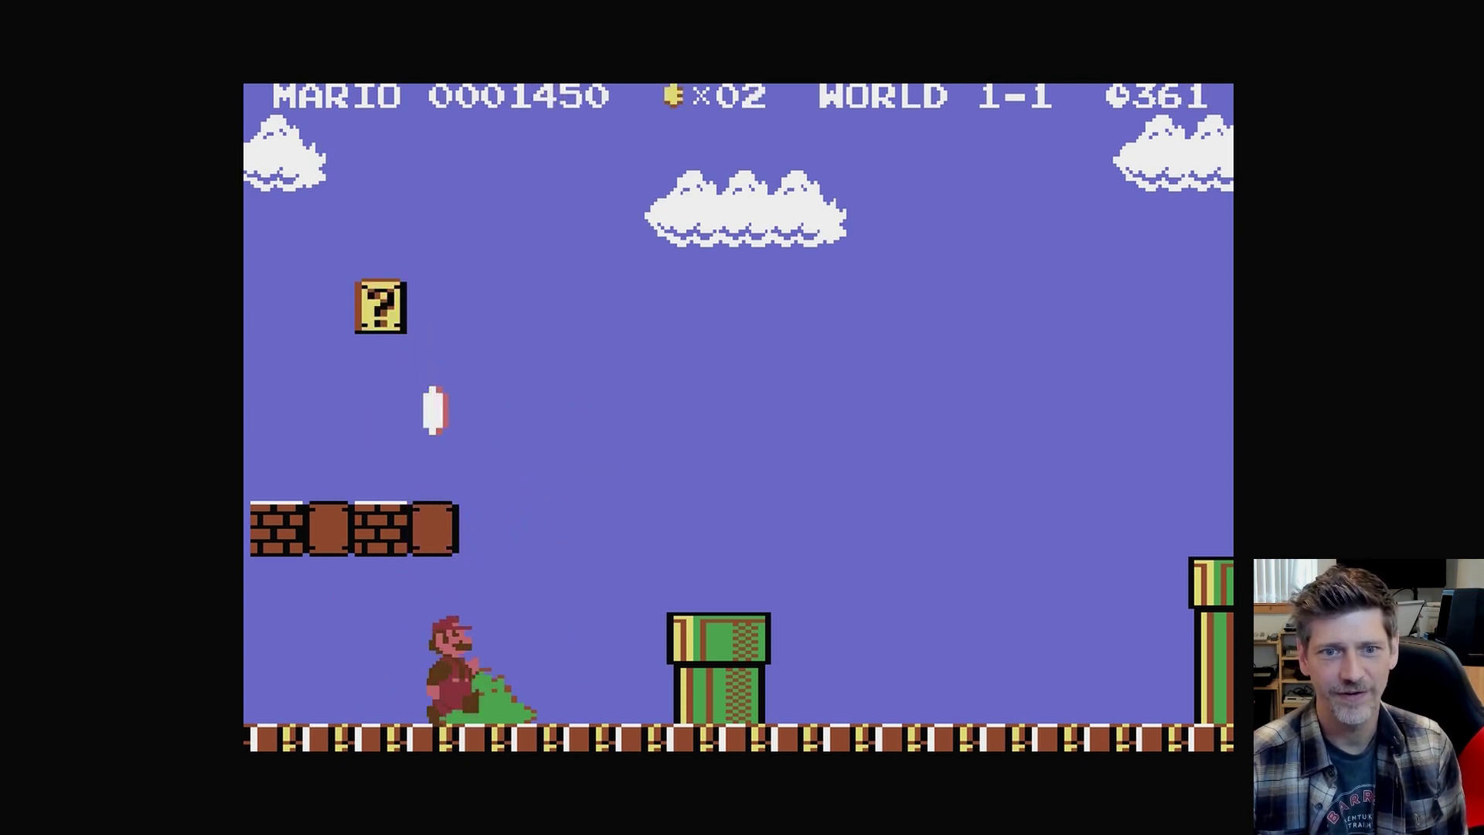
pyautogui.press('Right')
pyautogui.press('Up')
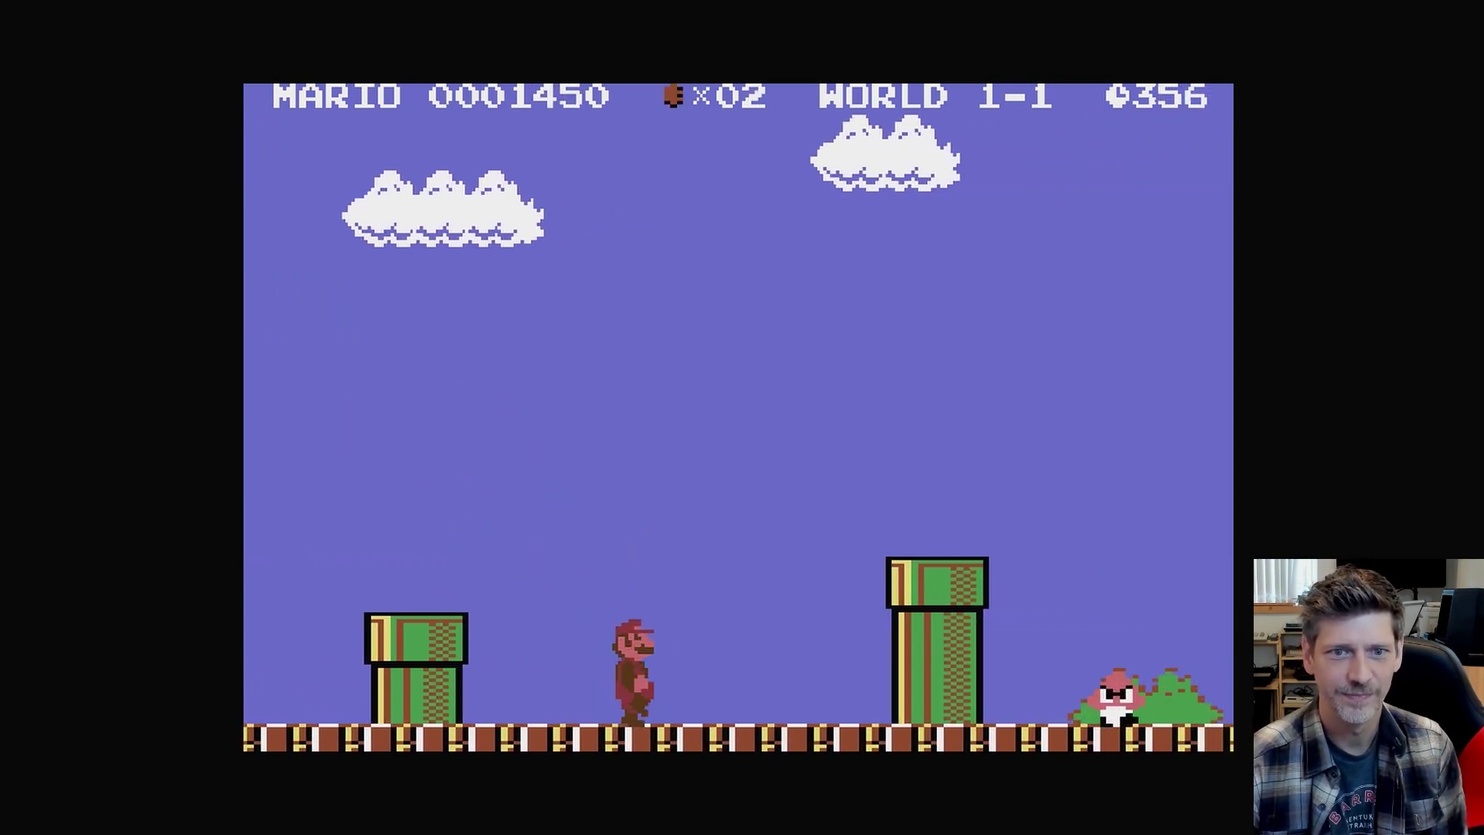
pyautogui.press('Up')
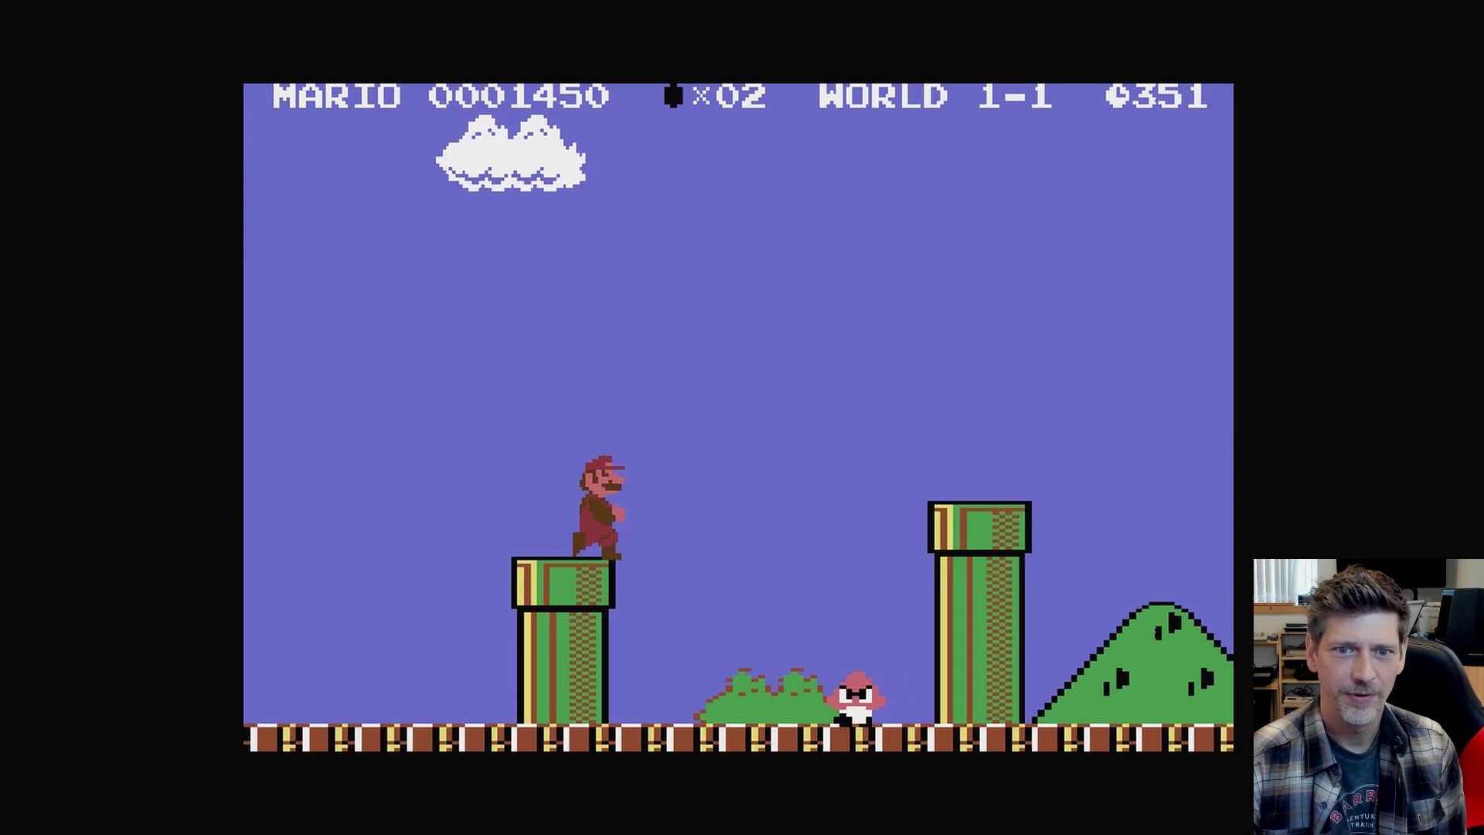
pyautogui.press('Up')
pyautogui.press('Up')
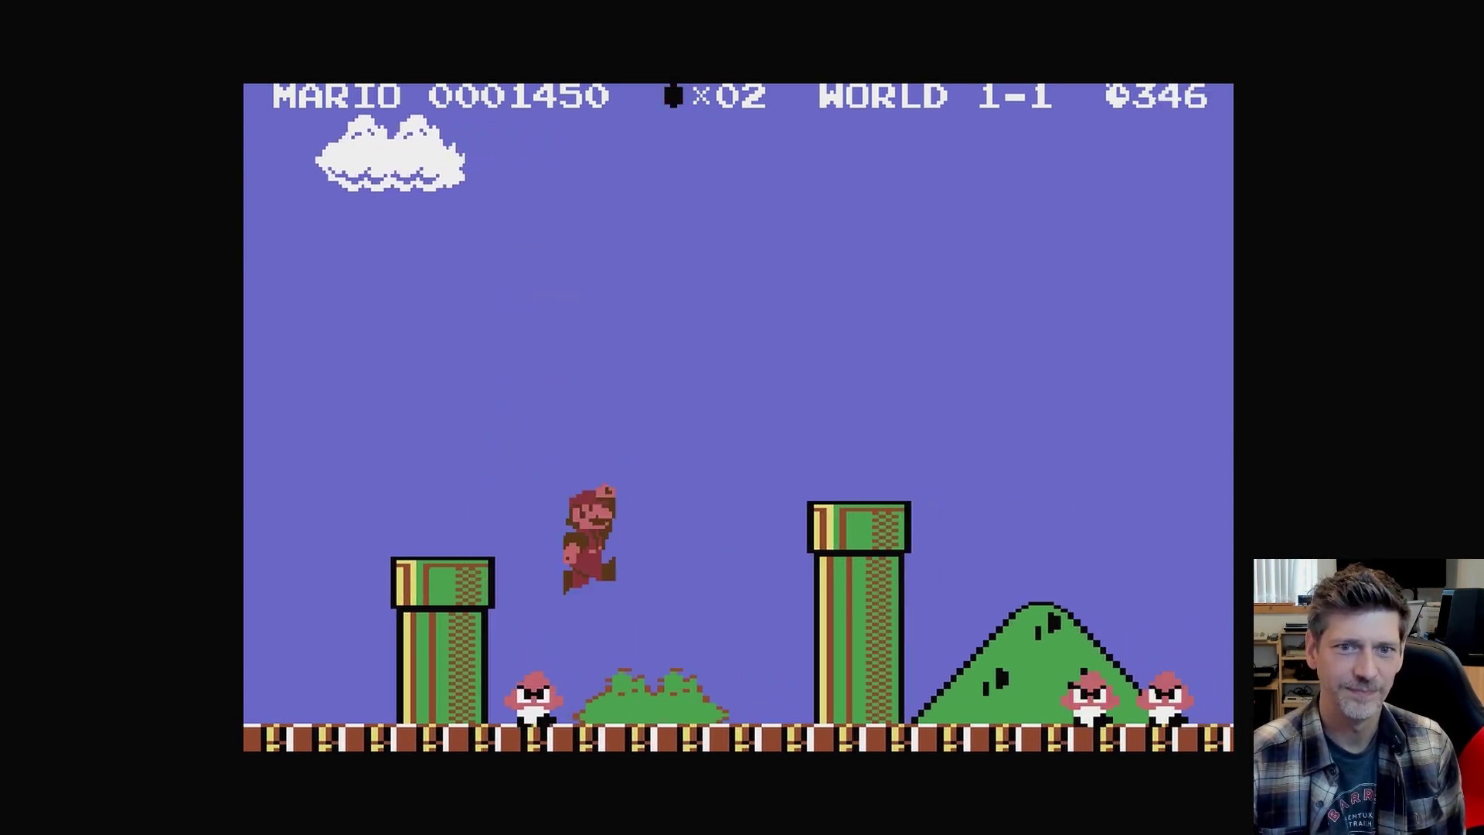
pyautogui.press('Up')
pyautogui.press('Up')
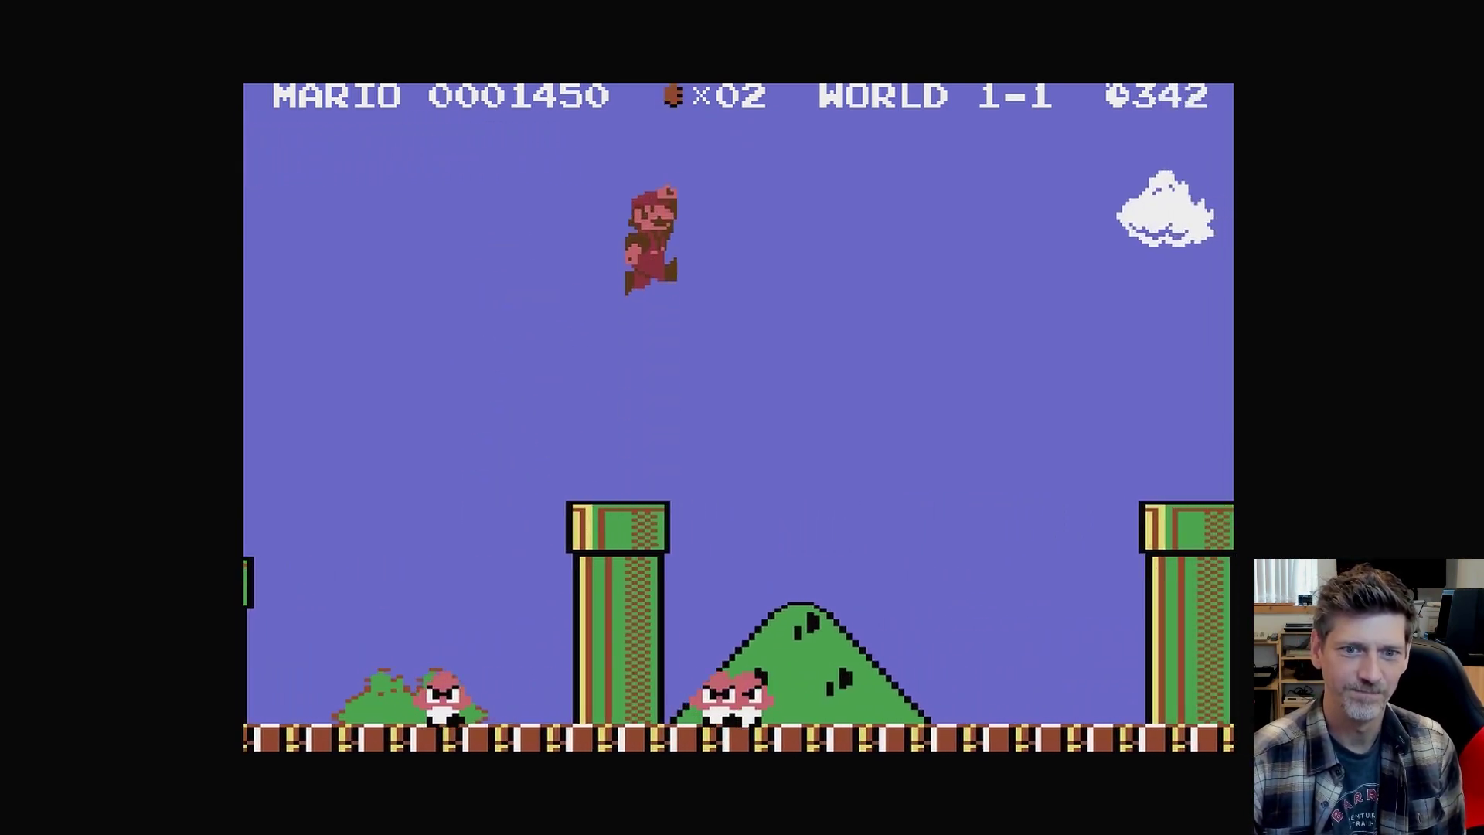
pyautogui.press('Up')
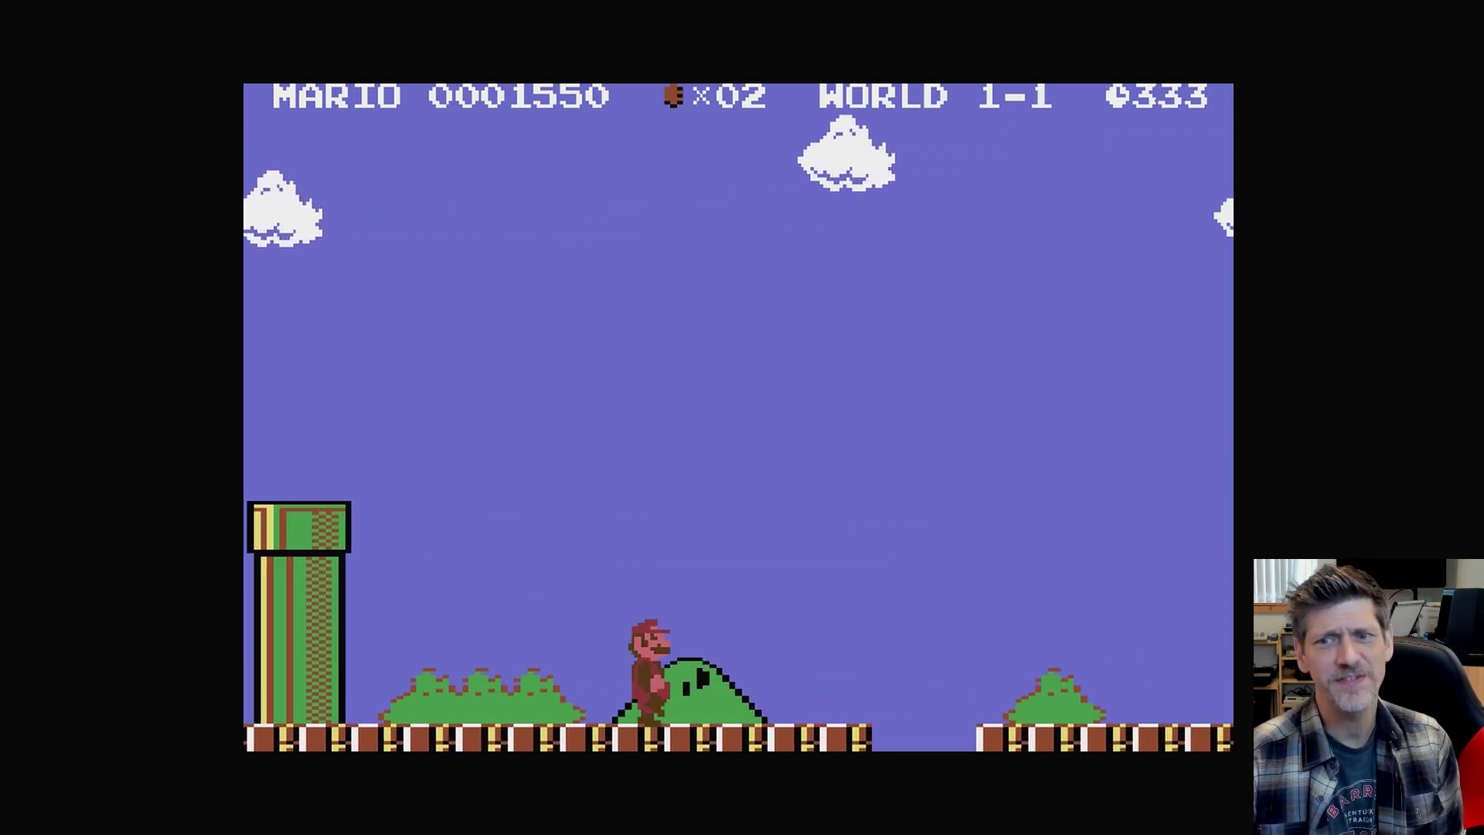
pyautogui.press('Up')
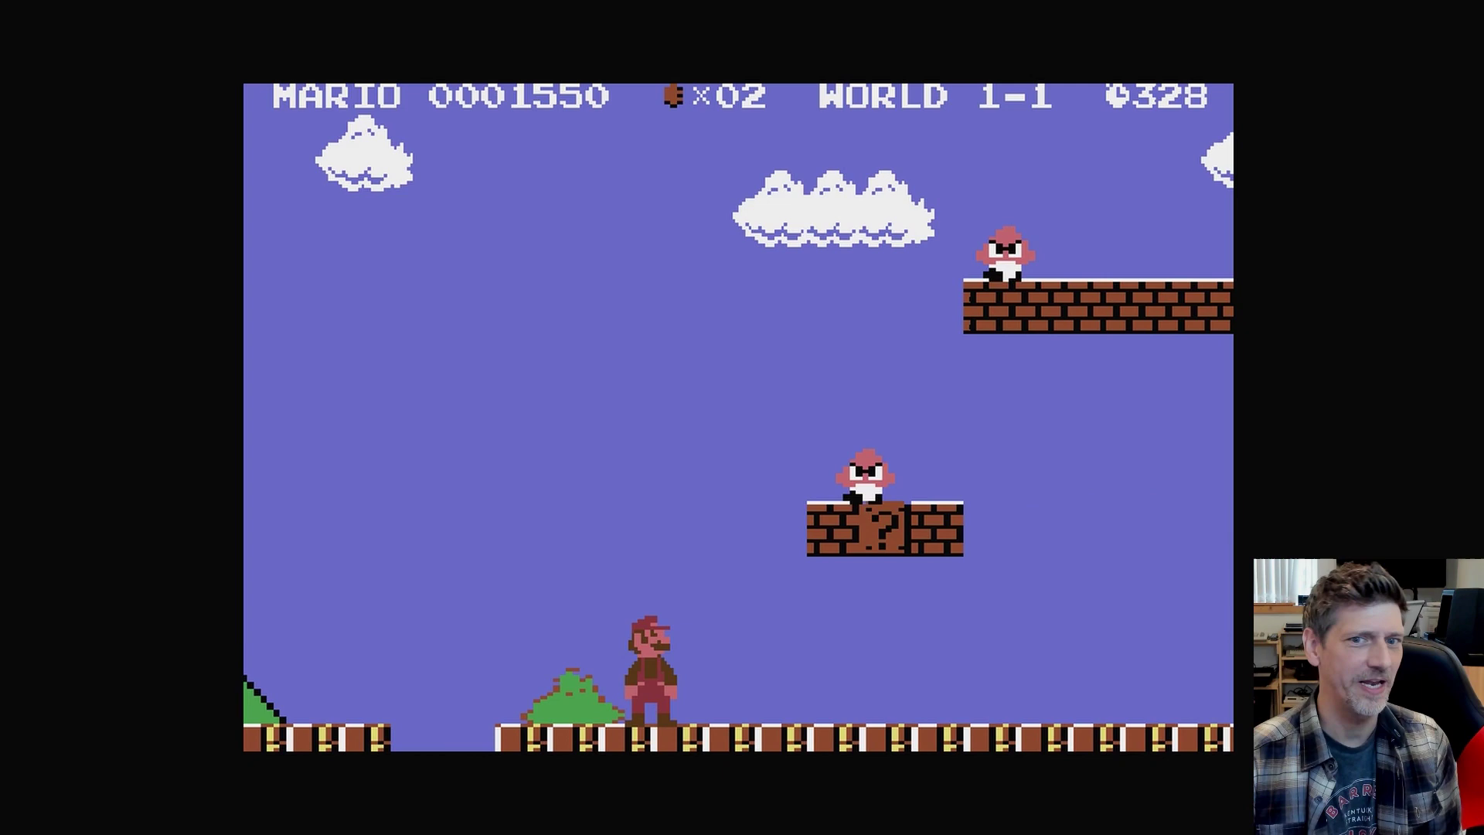
pyautogui.press('Up')
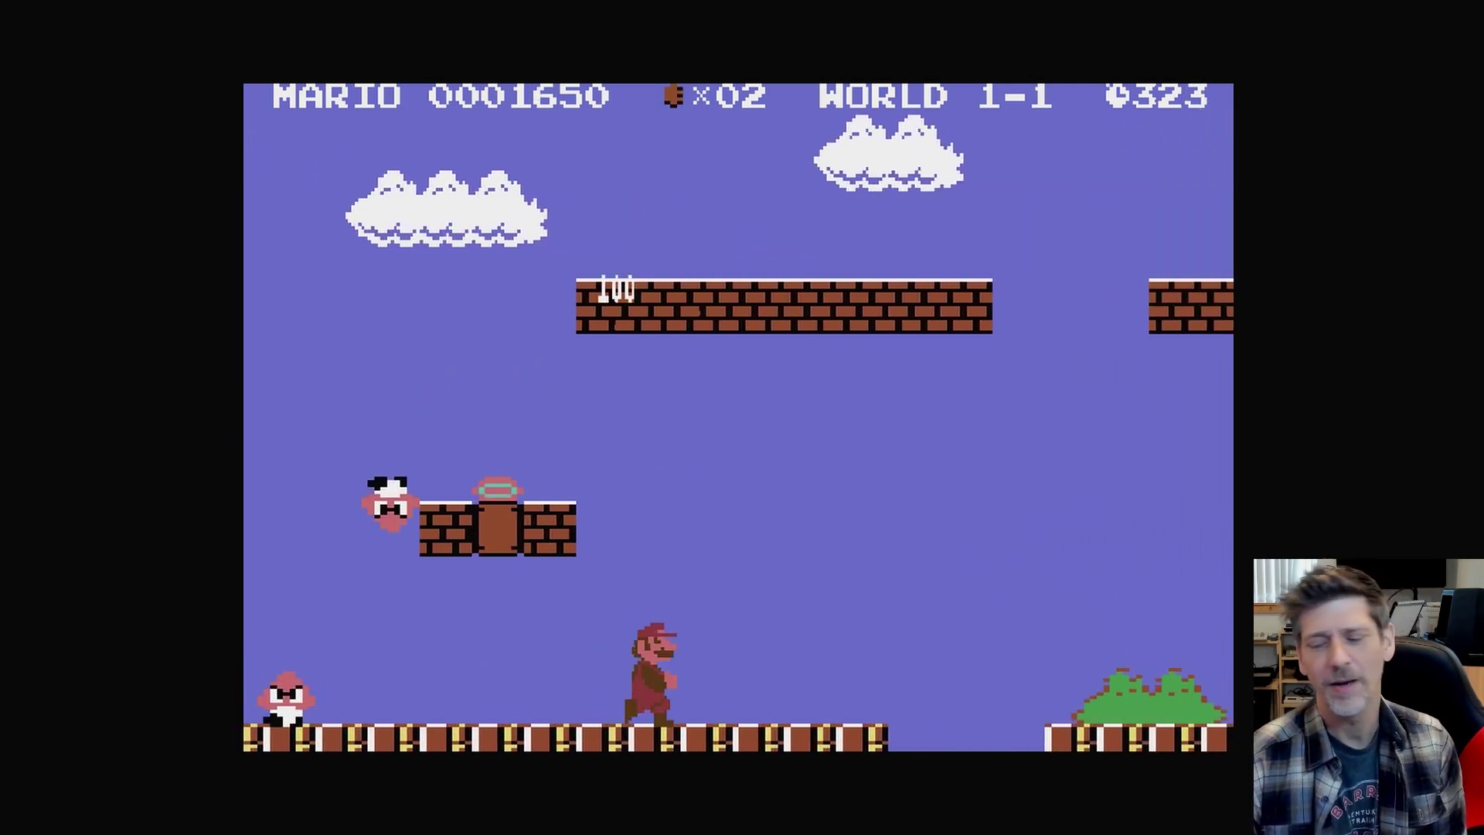